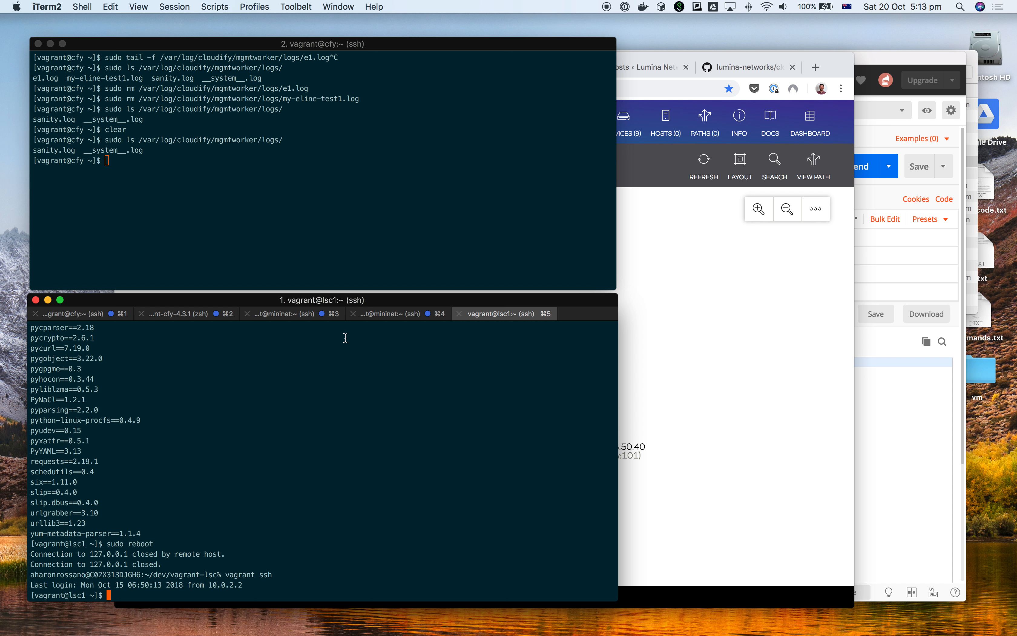
# Switch to the Mininet session in iTerm2 and rerun dump-all to list its hosts, switches and controller.
pyautogui.click(703, 303)
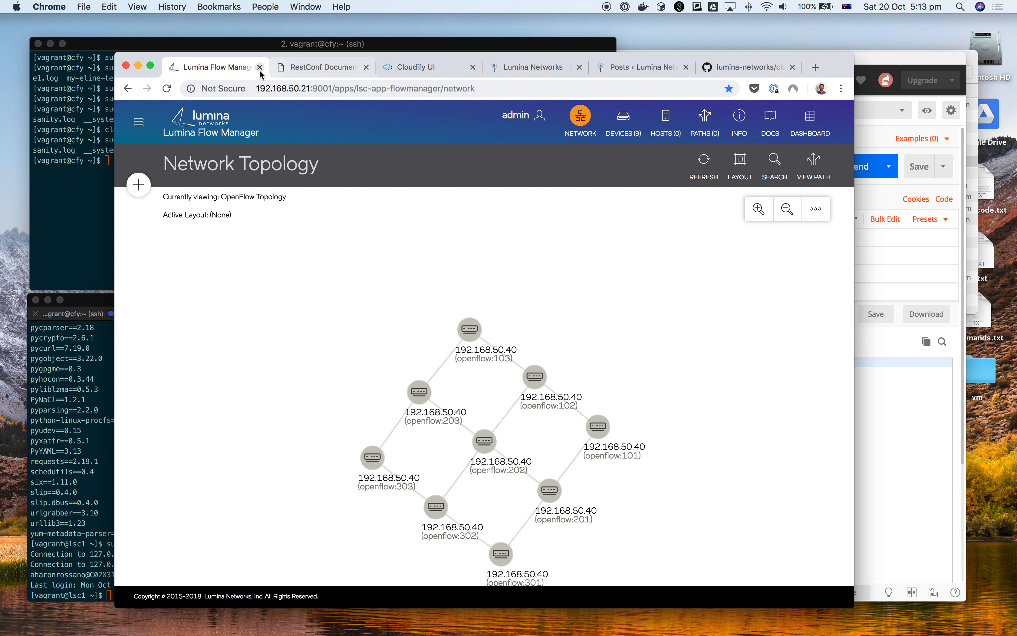
pyautogui.click(65, 216)
pyautogui.click(110, 384)
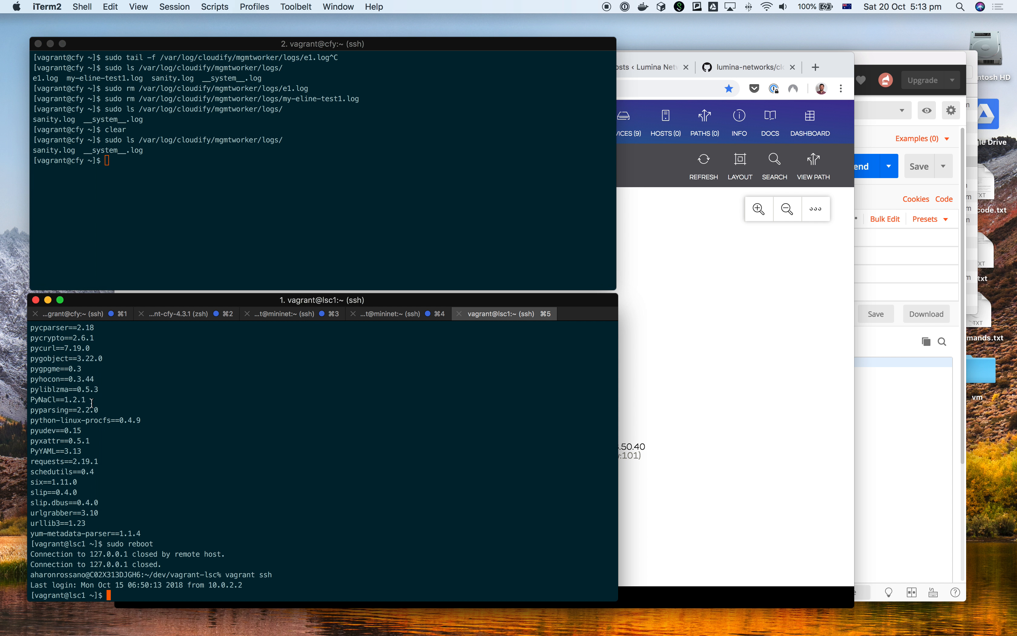
pyautogui.click(297, 314)
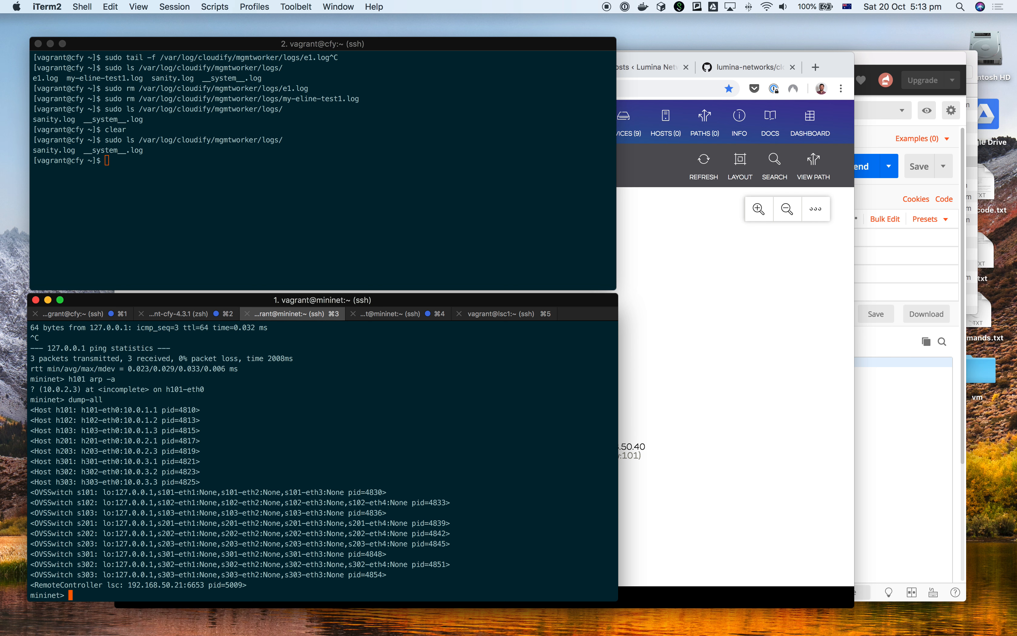
pyautogui.press('Up')
pyautogui.press('Return')
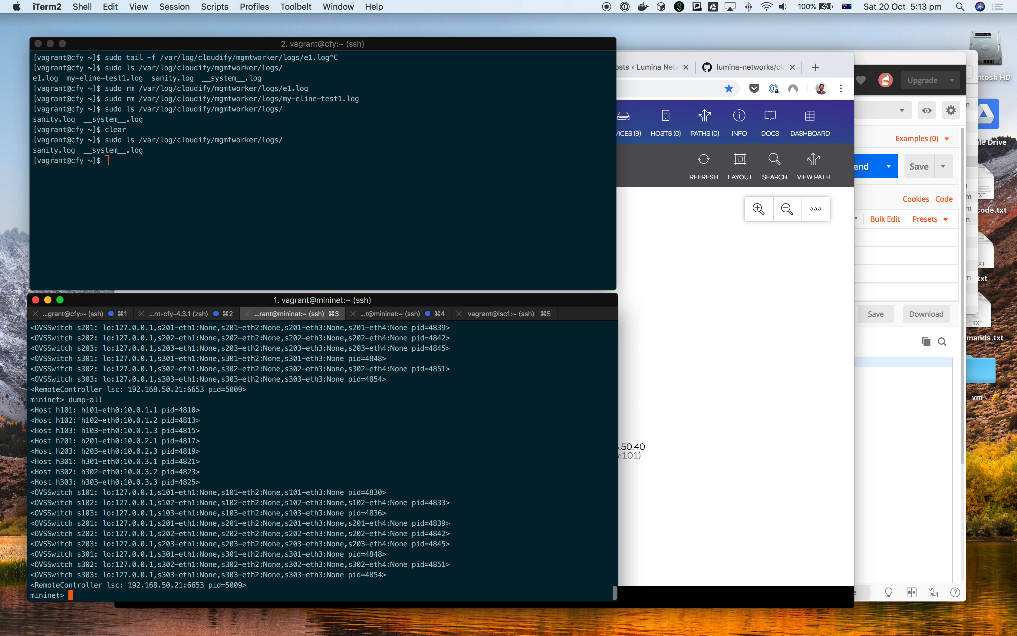
# Switch to Chrome and open examples/mininet/topo.yml in the cloudify-lfm-plugin GitHub repository.
pyautogui.click(694, 290)
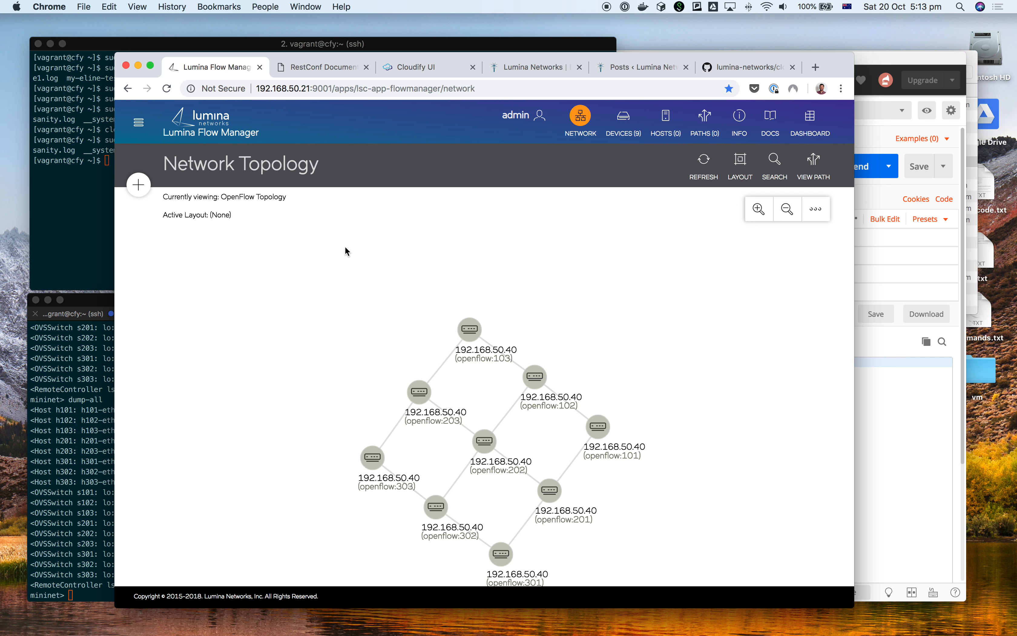
pyautogui.click(710, 68)
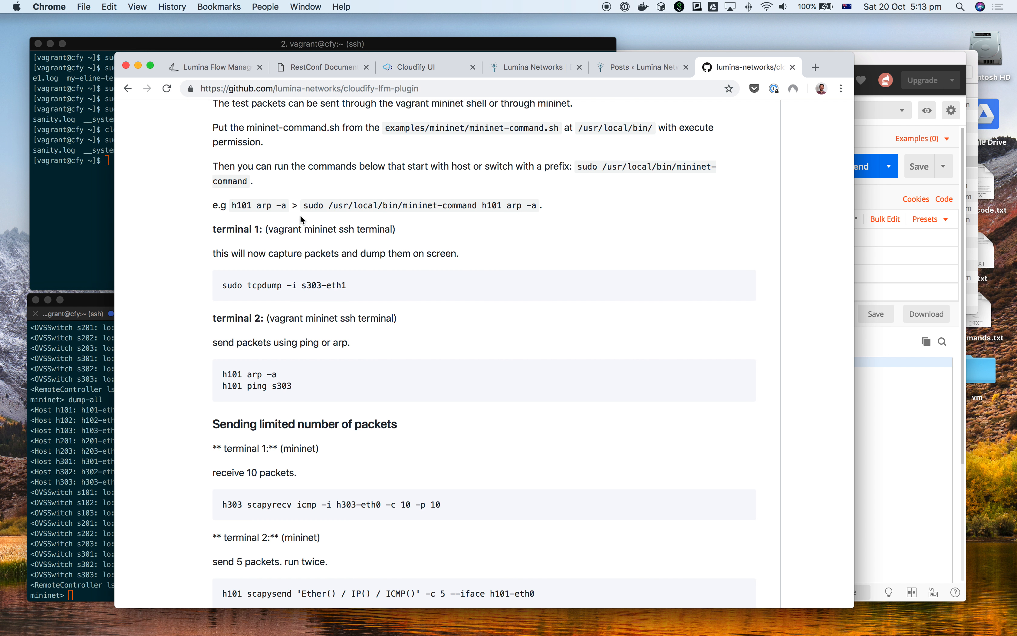
pyautogui.scroll(20, 512, 144)
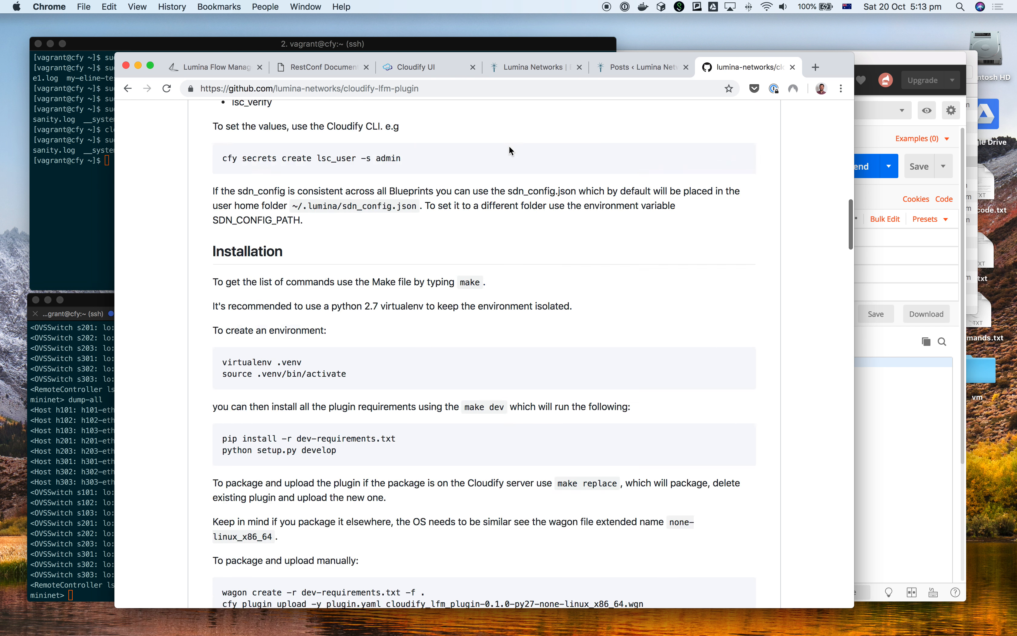
pyautogui.scroll(15, 508, 146)
pyautogui.scroll(-5, 352, 283)
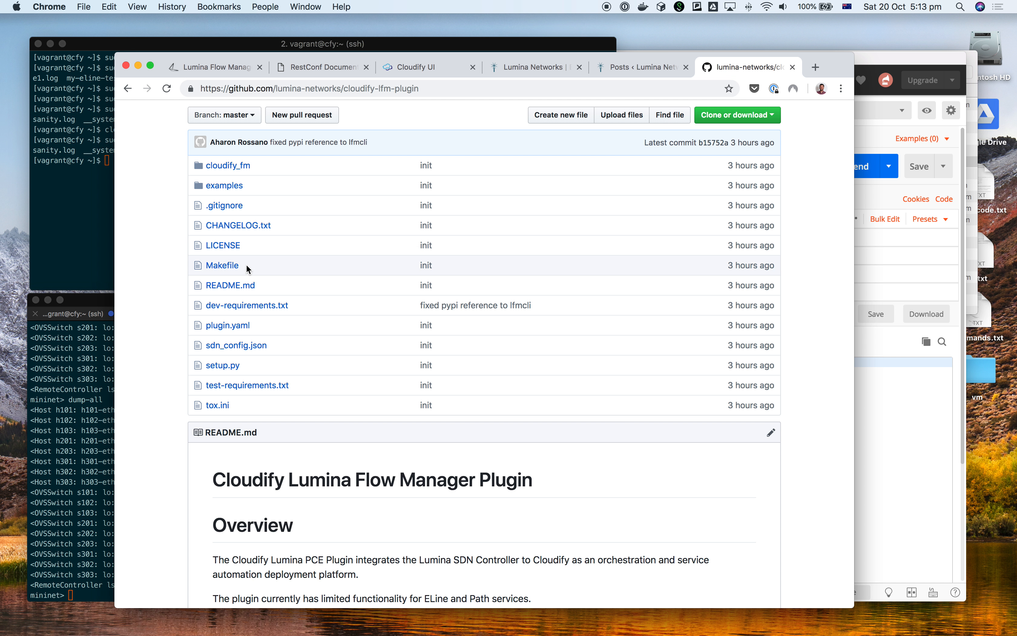
pyautogui.scroll(2, 247, 266)
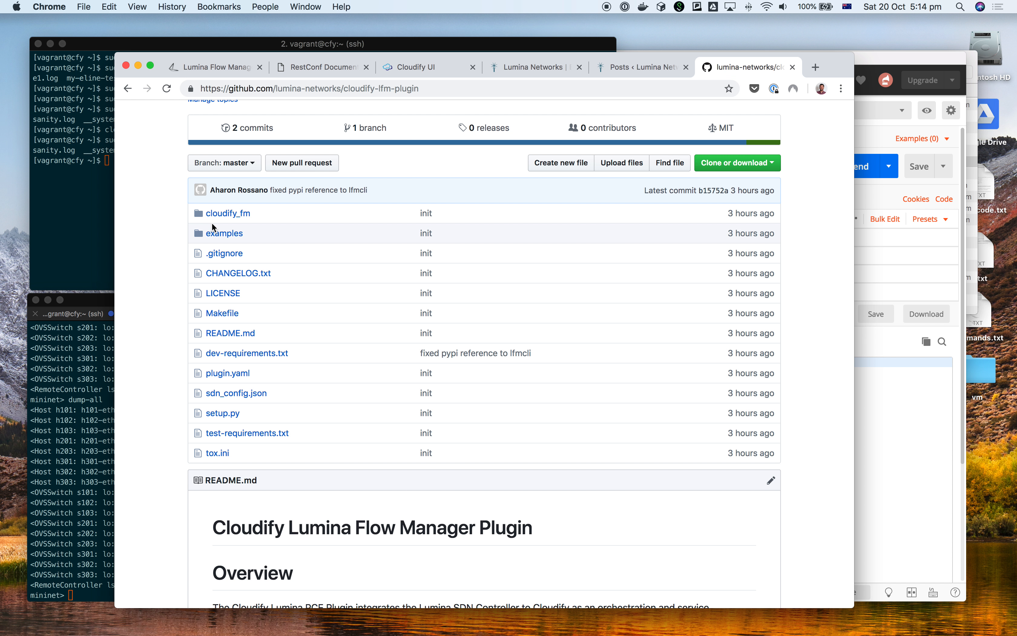
pyautogui.click(216, 231)
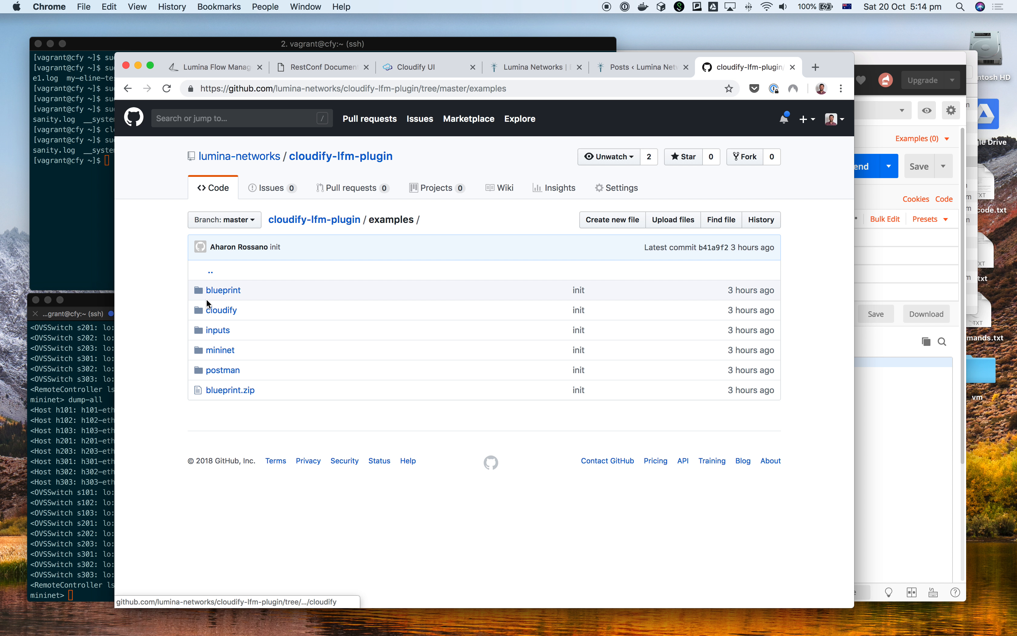
pyautogui.click(215, 353)
pyautogui.click(229, 311)
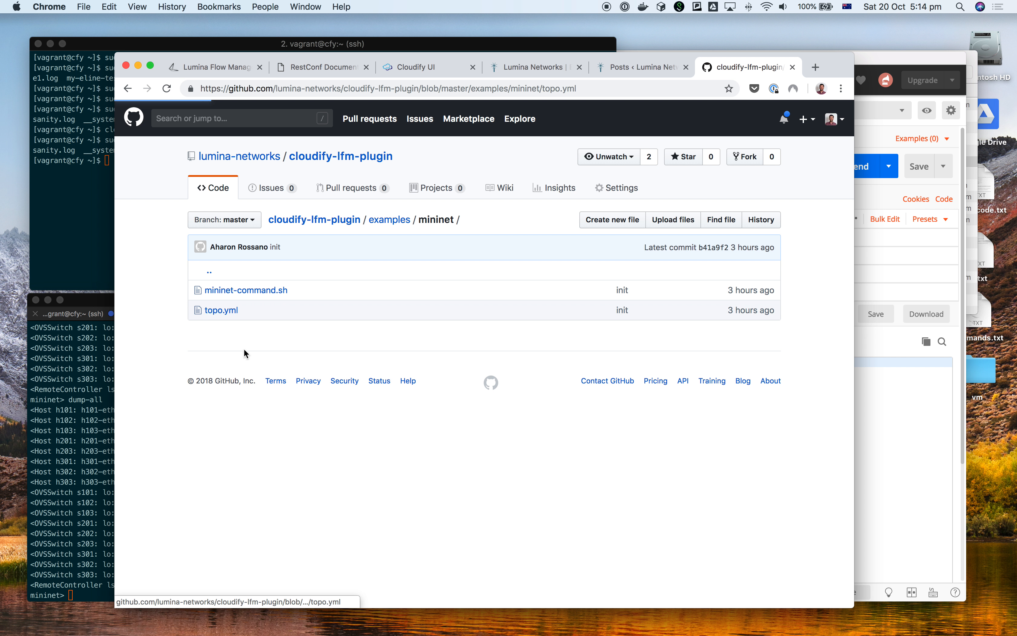
# Review the controller settings, hosts, links and switches defined in topo.yml.
pyautogui.scroll(-4, 170, 341)
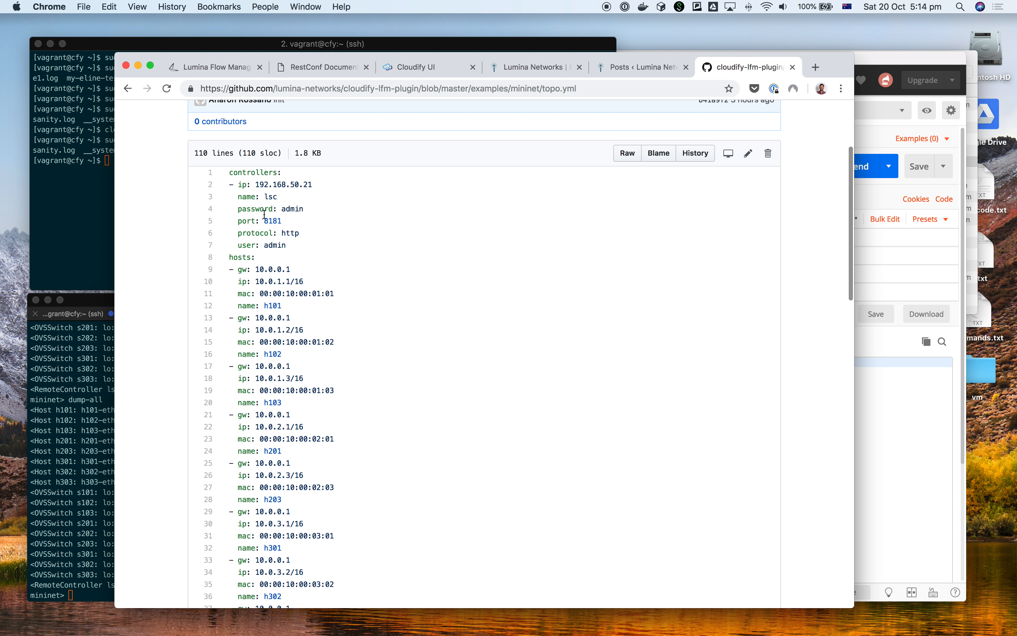
pyautogui.moveTo(237, 184); pyautogui.dragTo(300, 234)
pyautogui.scroll(-3, 278, 280)
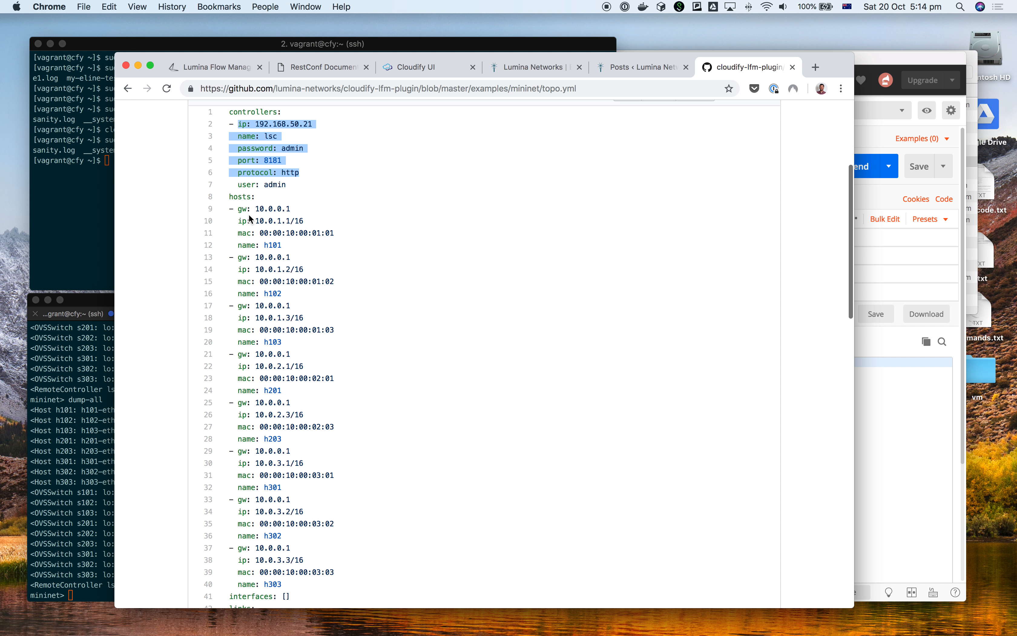
pyautogui.scroll(-15, 250, 218)
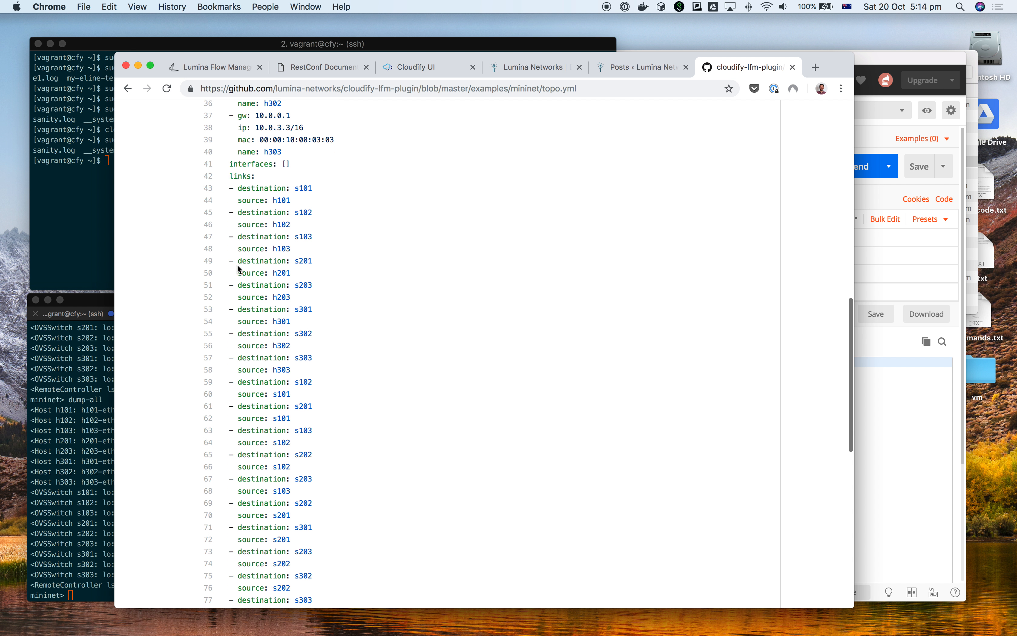
pyautogui.scroll(-15, 260, 332)
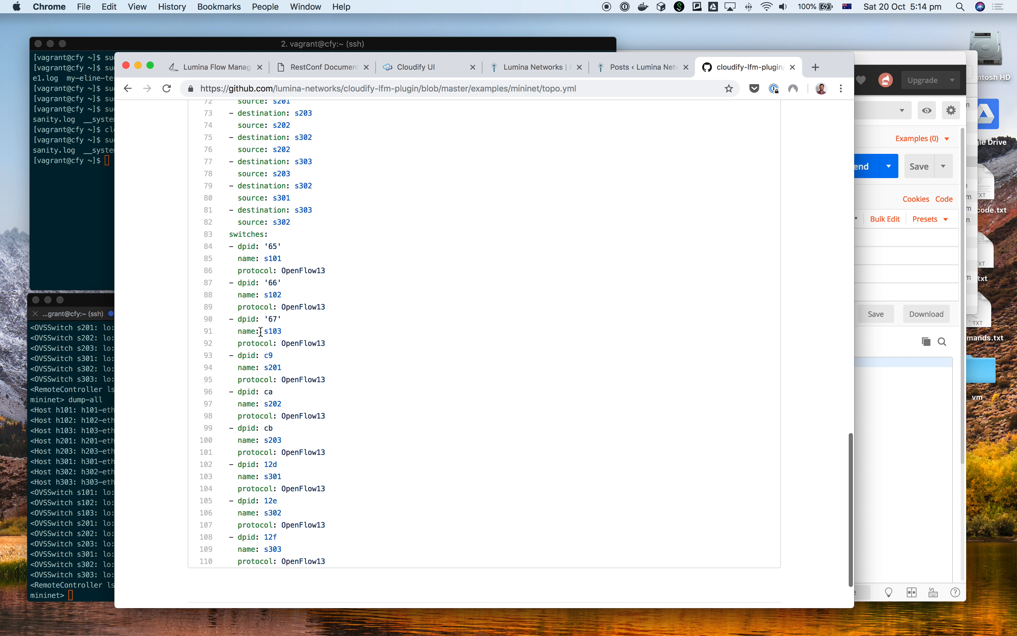
pyautogui.scroll(-2, 262, 373)
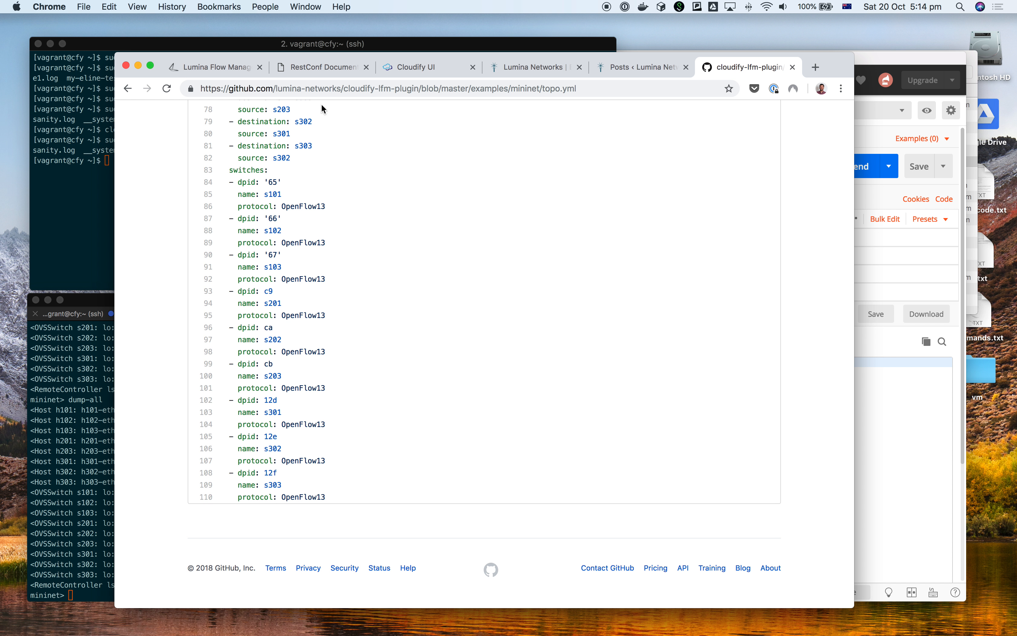
# Display the ports of device openflow:203 in Lumina Flow Manager's network topology.
pyautogui.click(204, 66)
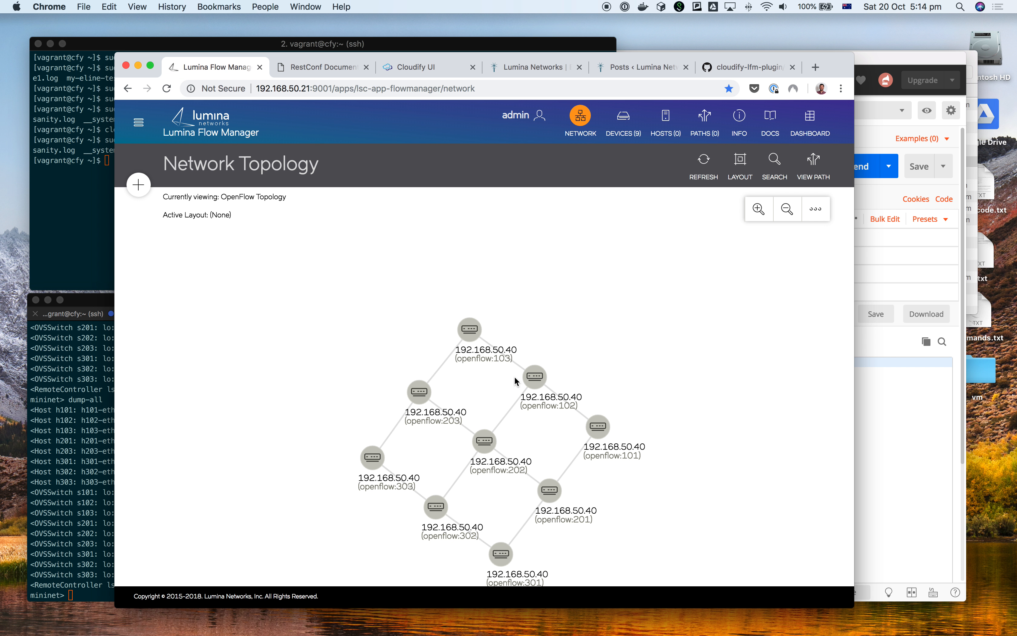
pyautogui.click(411, 393)
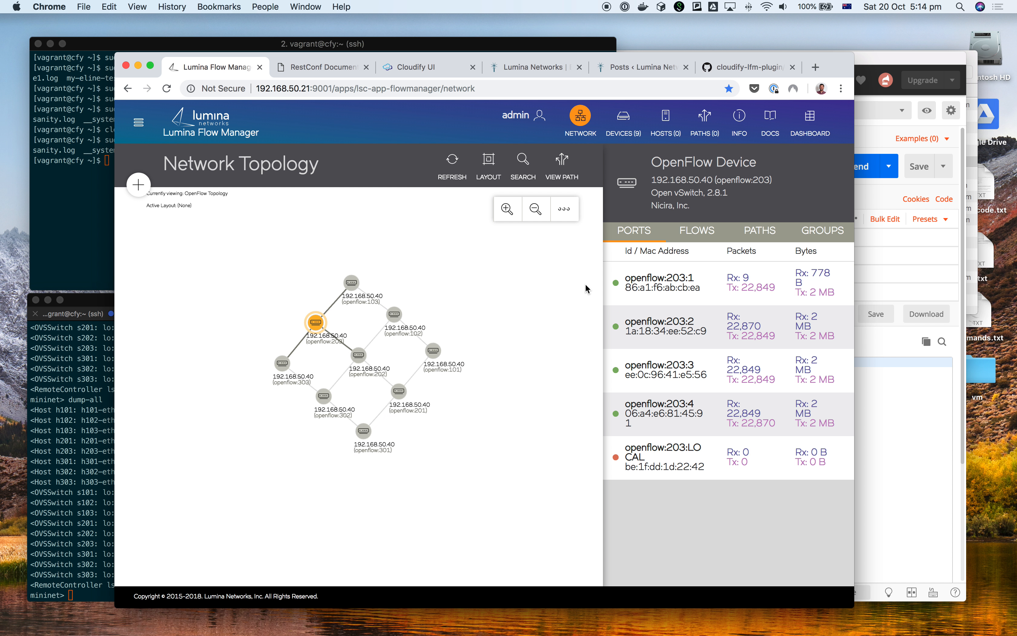
# Start a packet capture in the second Mininet SSH session in iTerm2 with sudo tcpdump -i s303-eth1.
pyautogui.click(95, 394)
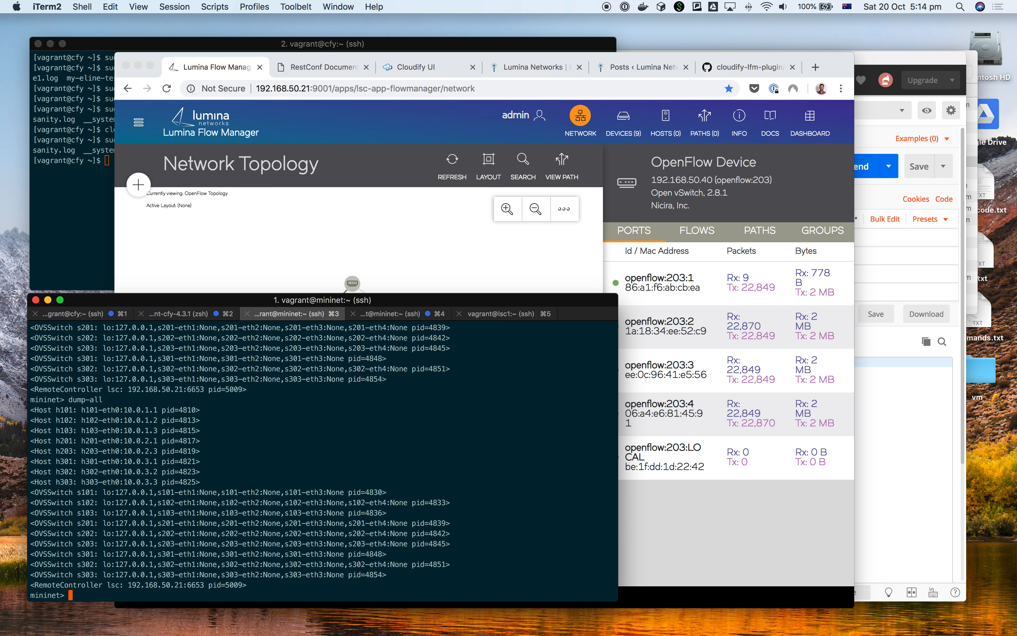
pyautogui.press('super+Tab')
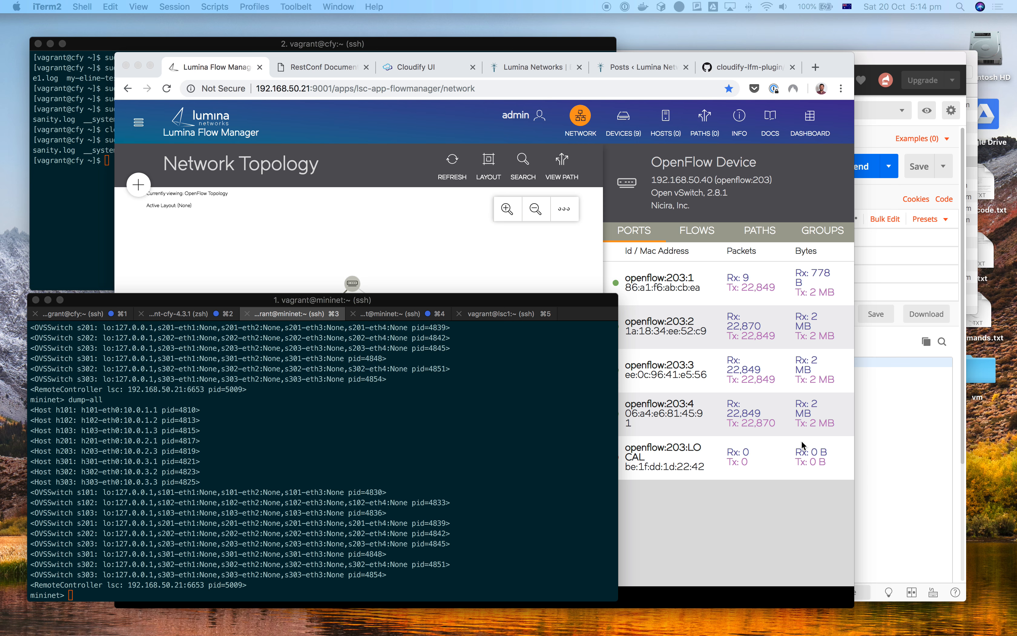
pyautogui.click(421, 313)
pyautogui.press('Up')
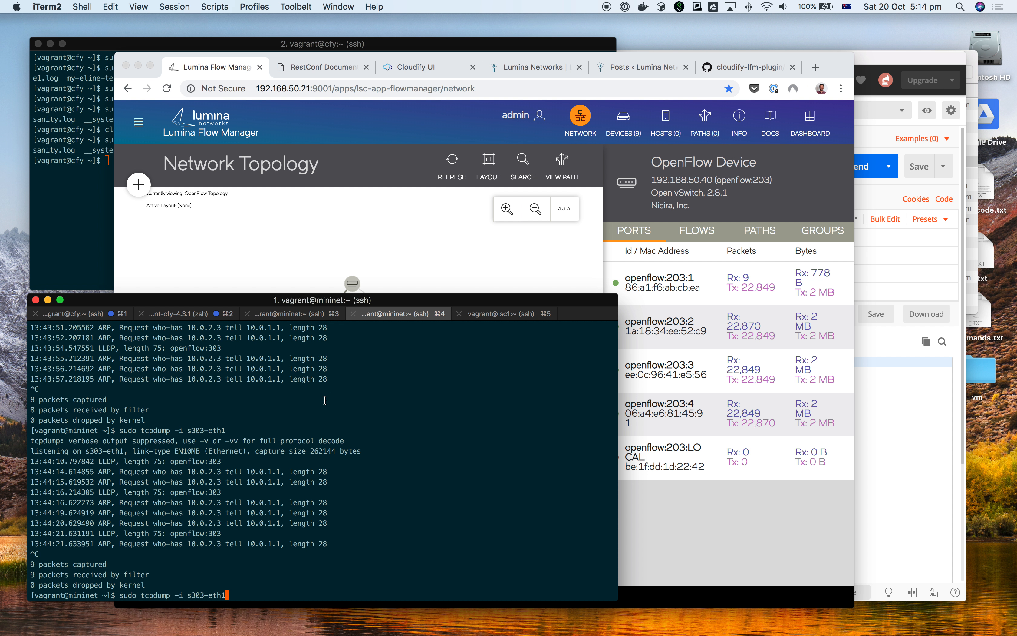
pyautogui.press('Return')
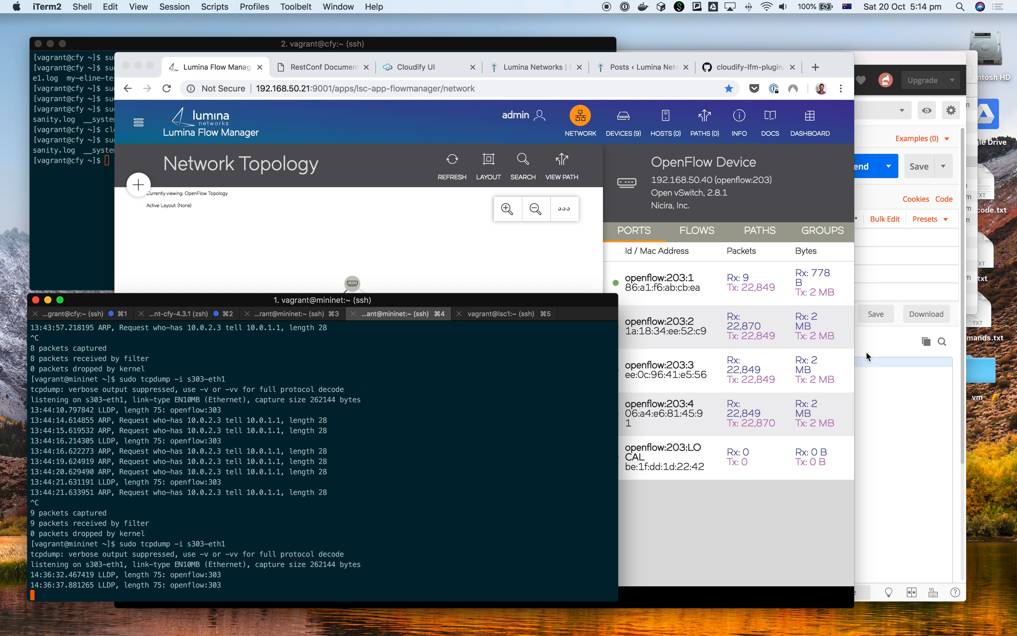
# Run h101 arp -a at the mininet prompt.
pyautogui.click(317, 317)
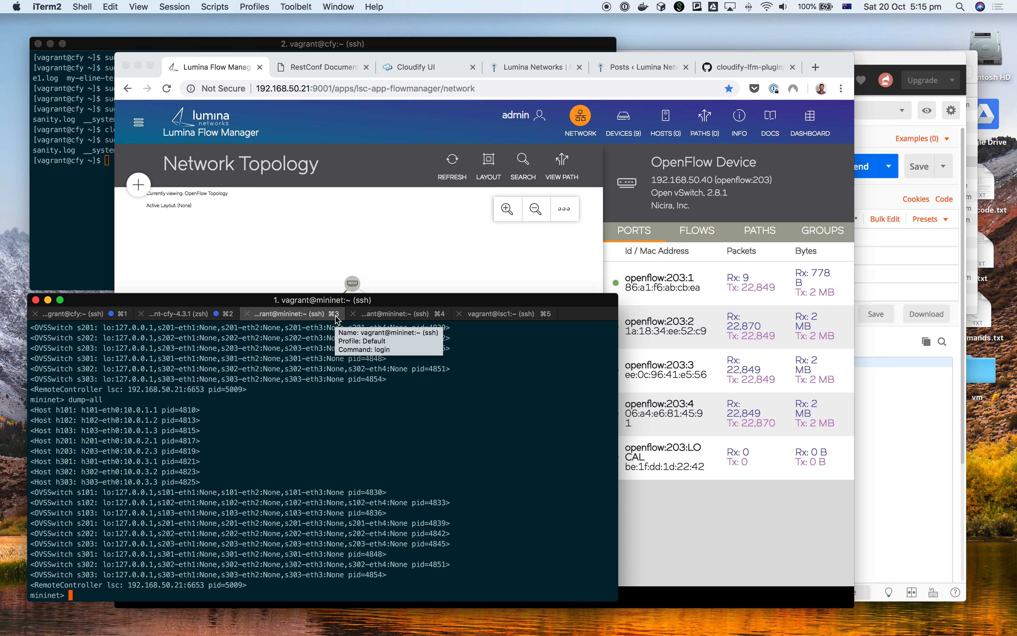
pyautogui.write('h1')
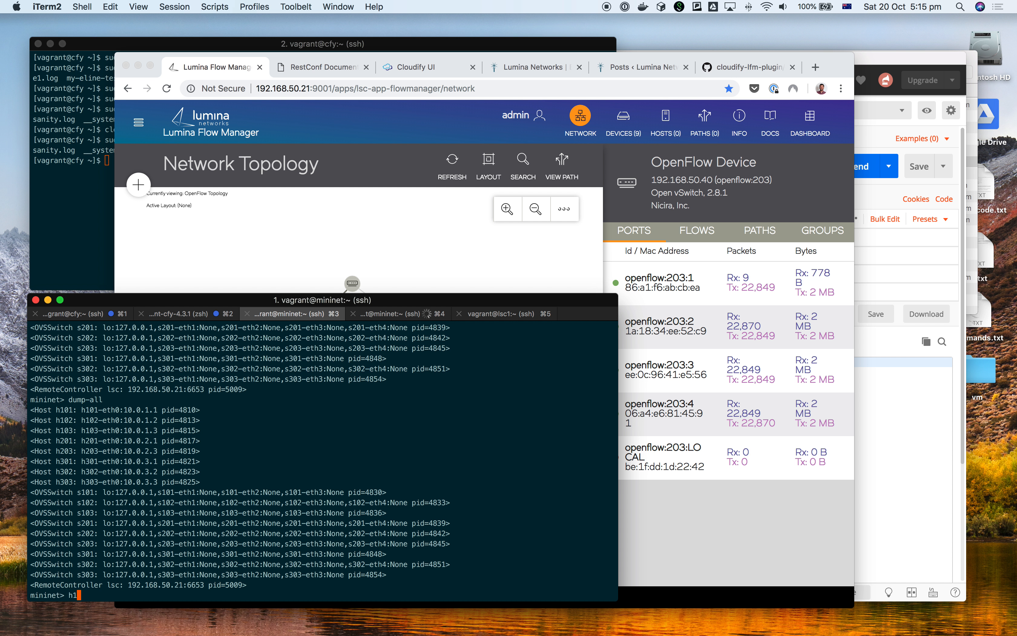
pyautogui.write('01 arp -a')
pyautogui.press('Return')
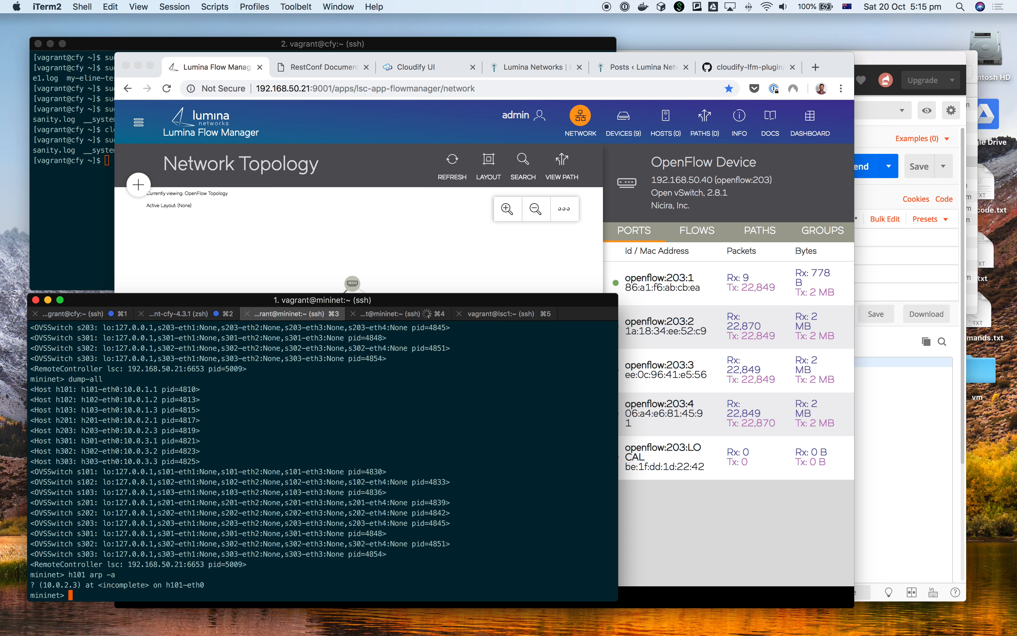
# Run h101 ping s303 at the mininet prompt and stop it after a few packets.
pyautogui.write('h101 ping s303')
pyautogui.press('Return')
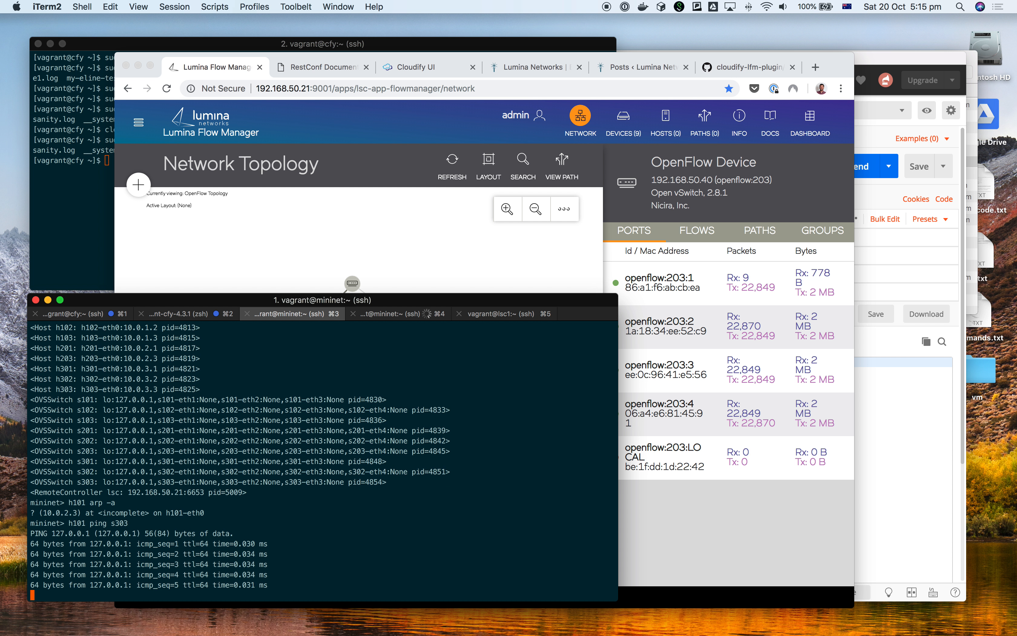
pyautogui.hotkey('ctrl', 'c')
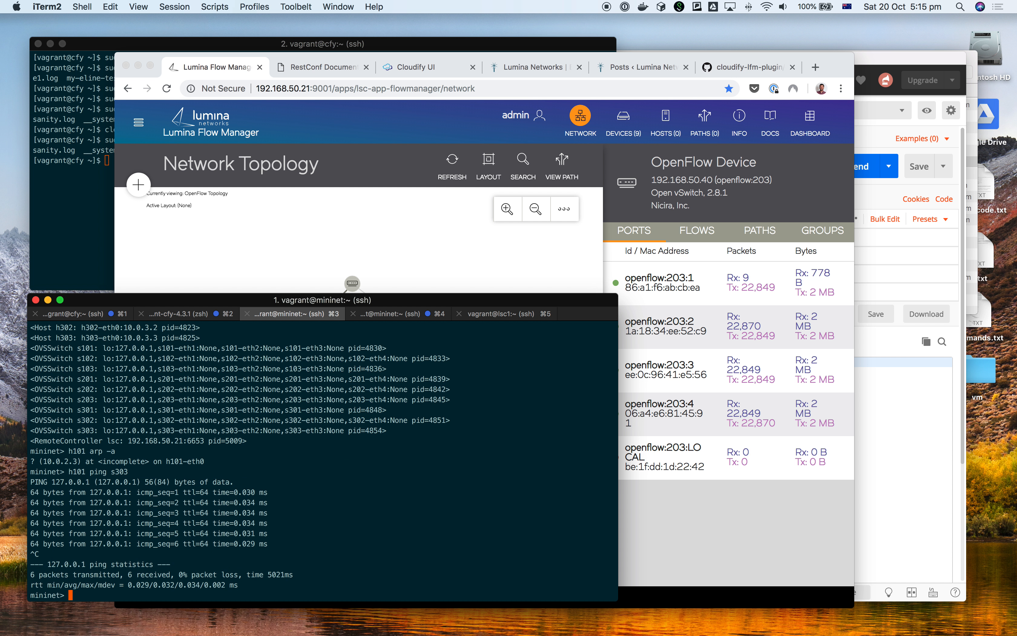
# Test connectivity between the end hosts with h101 ping h303, stopping the ping after a few attempts.
pyautogui.press('Up')
pyautogui.press('BackSpace')
pyautogui.press('BackSpace')
pyautogui.press('BackSpace')
pyautogui.press('BackSpace')
pyautogui.write('h303')
pyautogui.press('Return')
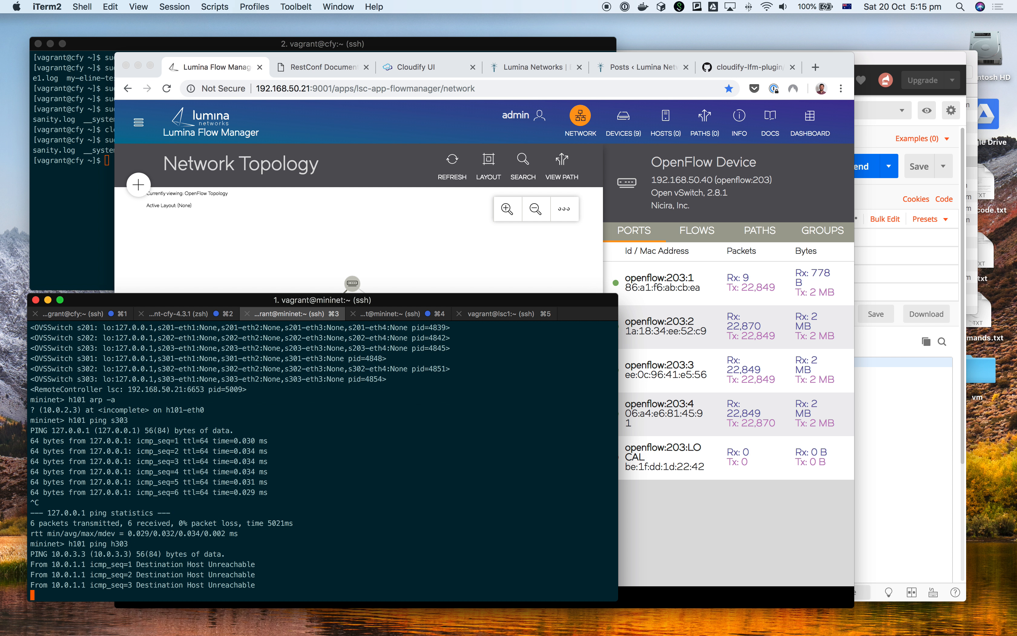
pyautogui.hotkey('ctrl', 'c')
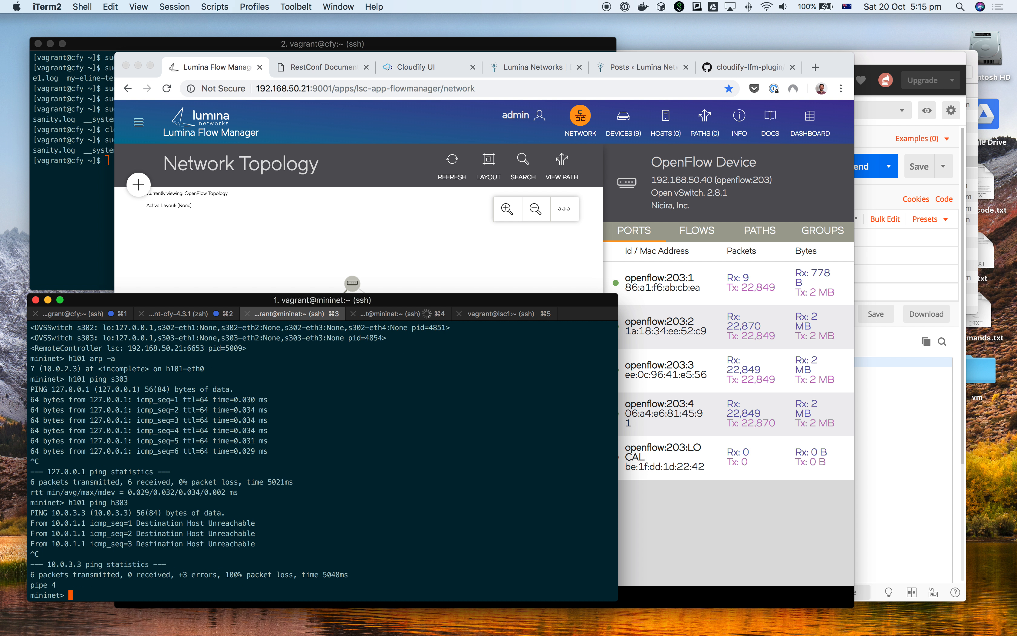
# Switch to Chrome and log in to Cloudify UI with the prefilled admin credentials.
pyautogui.click(406, 234)
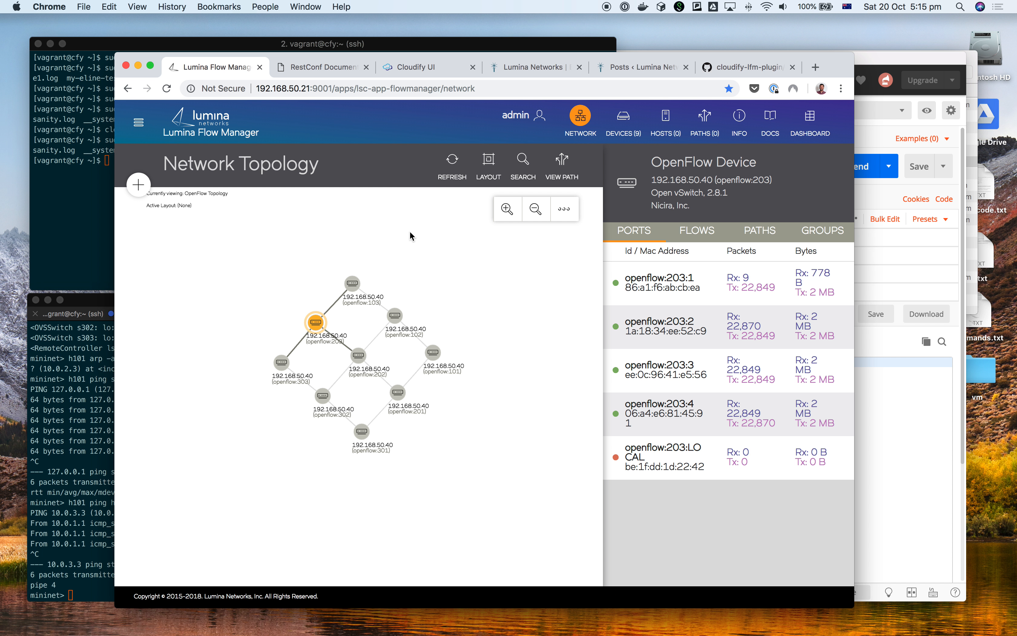
pyautogui.click(326, 67)
pyautogui.click(397, 66)
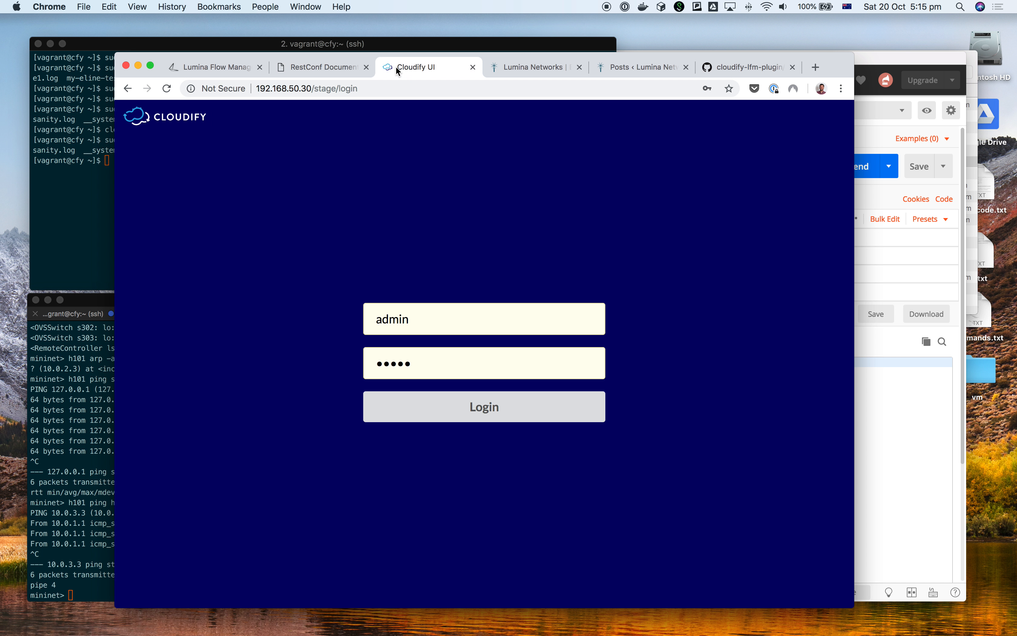
pyautogui.click(471, 403)
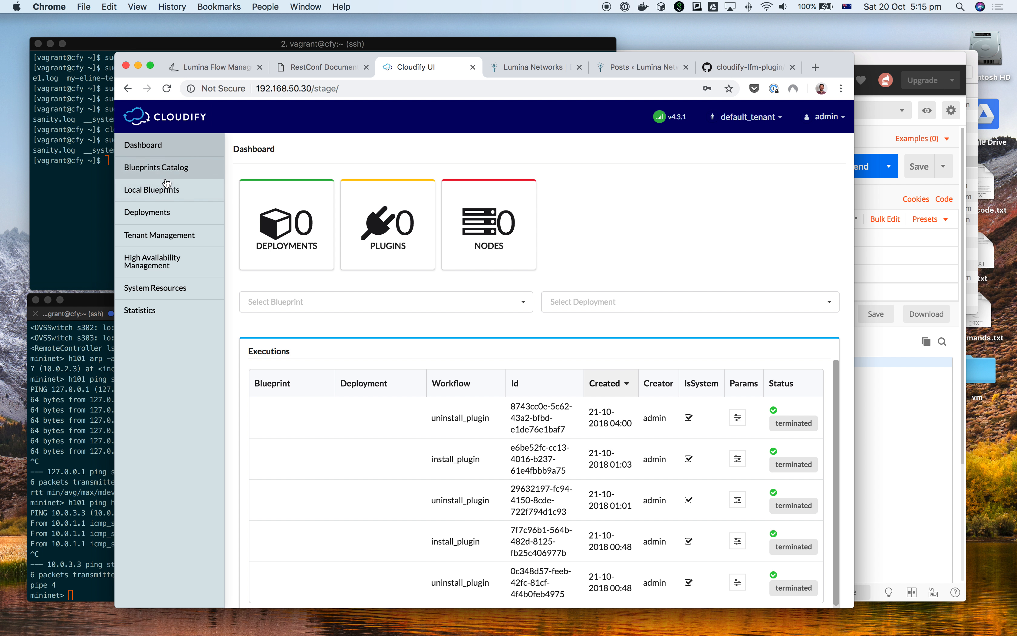
# Check the Deployments page and the Local Blueprints page in Cloudify.
pyautogui.click(164, 188)
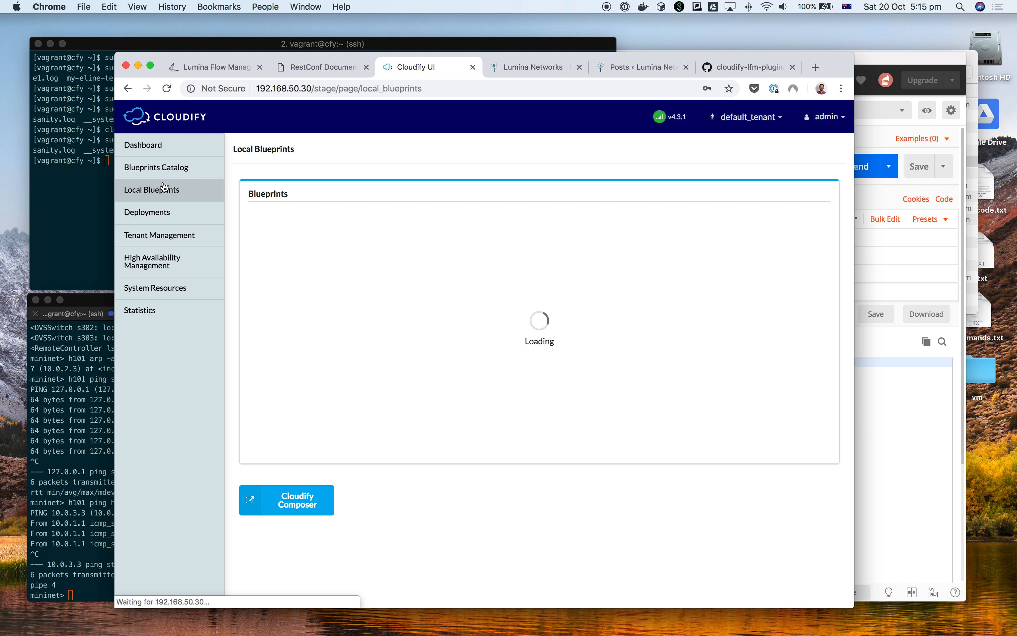
pyautogui.click(170, 215)
pyautogui.click(173, 190)
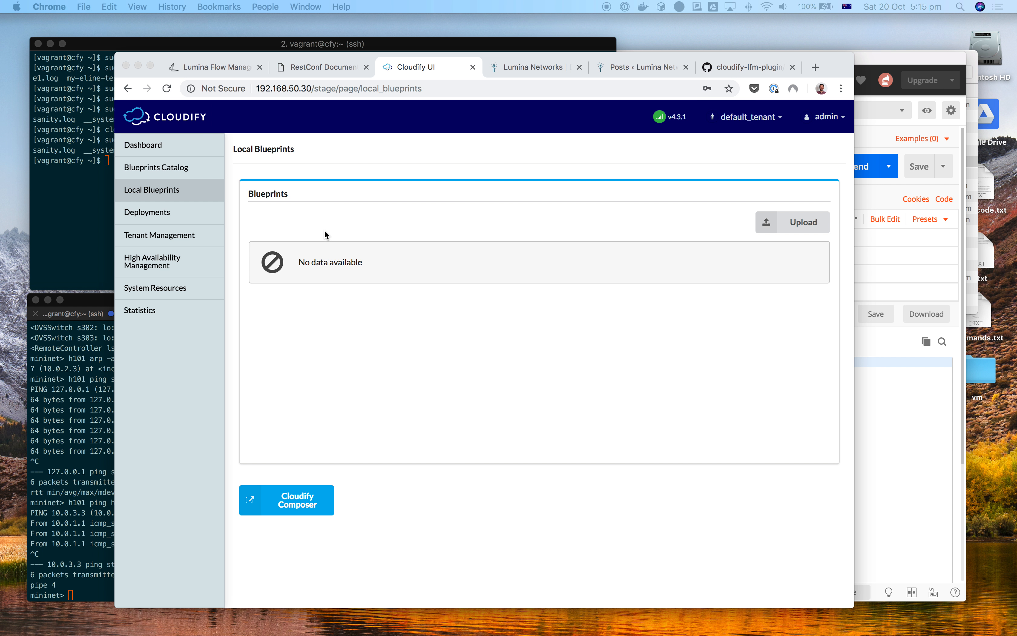
pyautogui.click(81, 222)
pyautogui.click(76, 421)
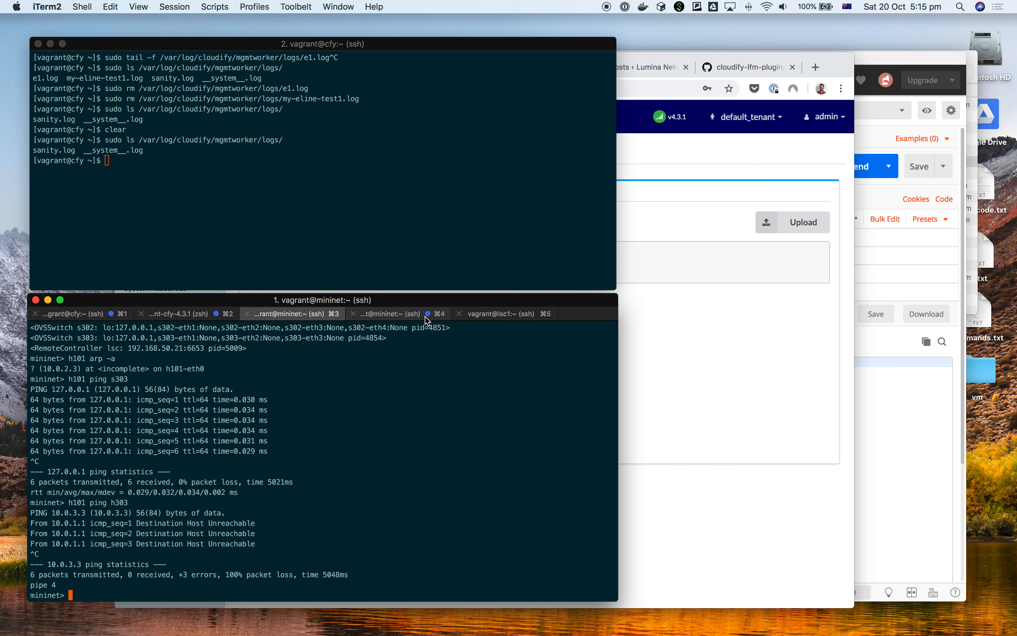
pyautogui.click(232, 199)
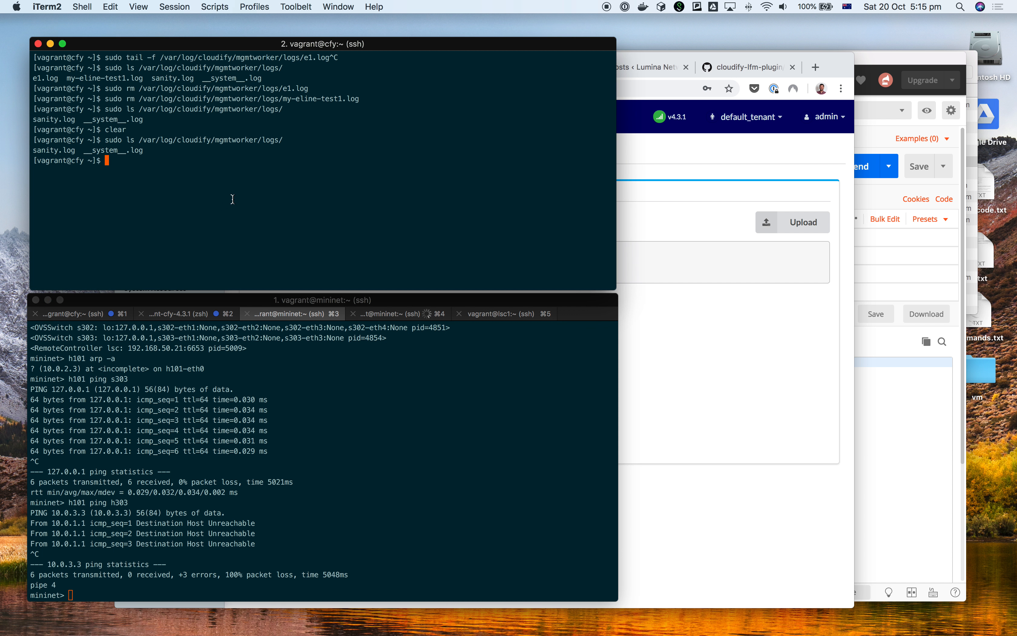
pyautogui.press('super+n')
pyautogui.press('super+v')
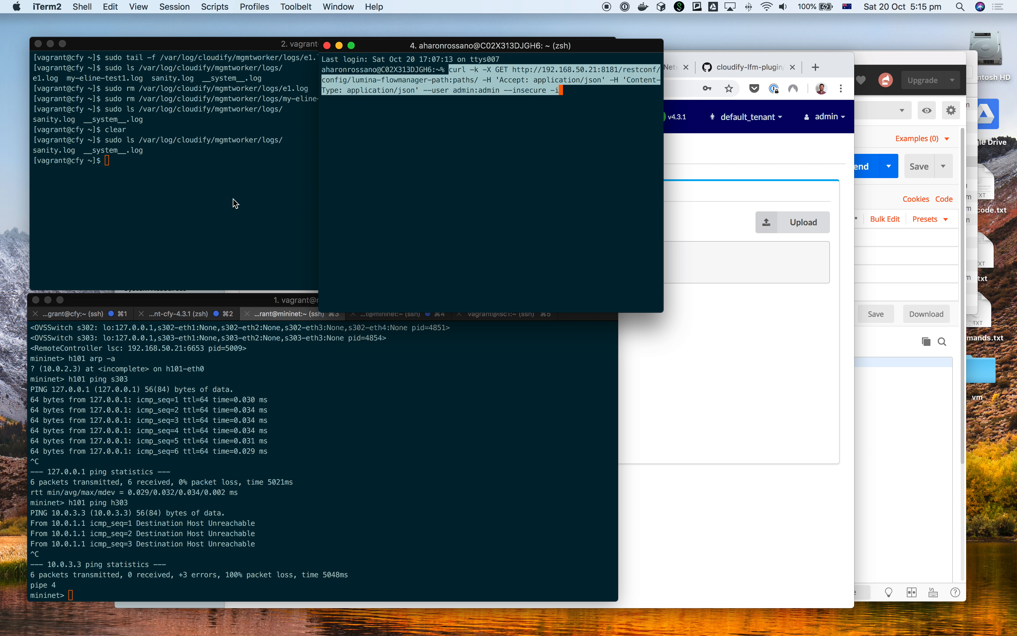
pyautogui.press('Return')
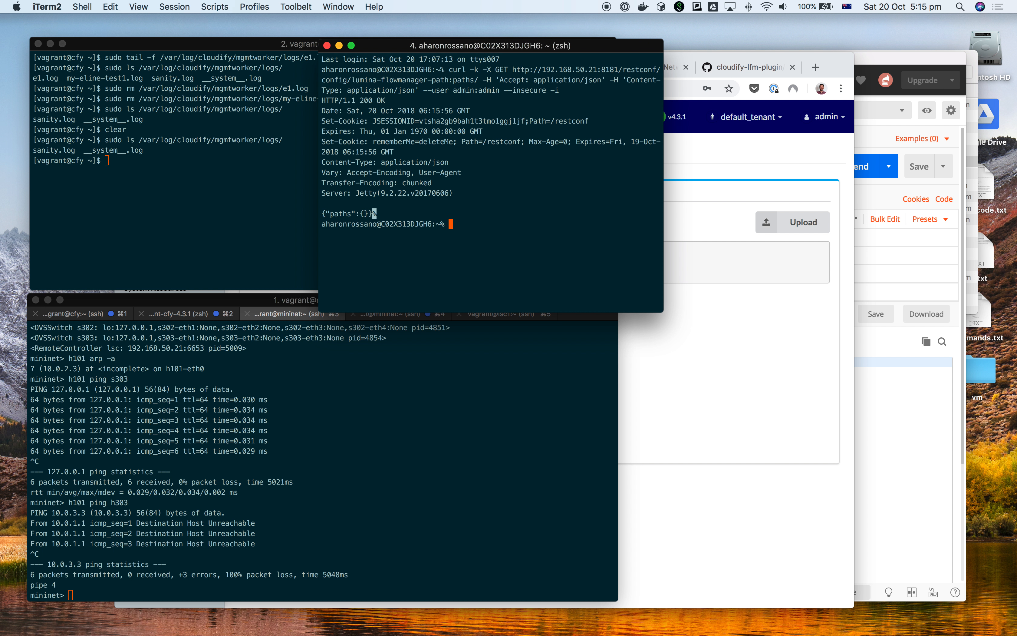
pyautogui.tripleClick(335, 214)
pyautogui.click(446, 206)
# Run the curl GET request for restconf/config/lumina-flowmanager-eline:elines/ on the controller, and move the terminal window clear of the others.
pyautogui.press('super+Tab')
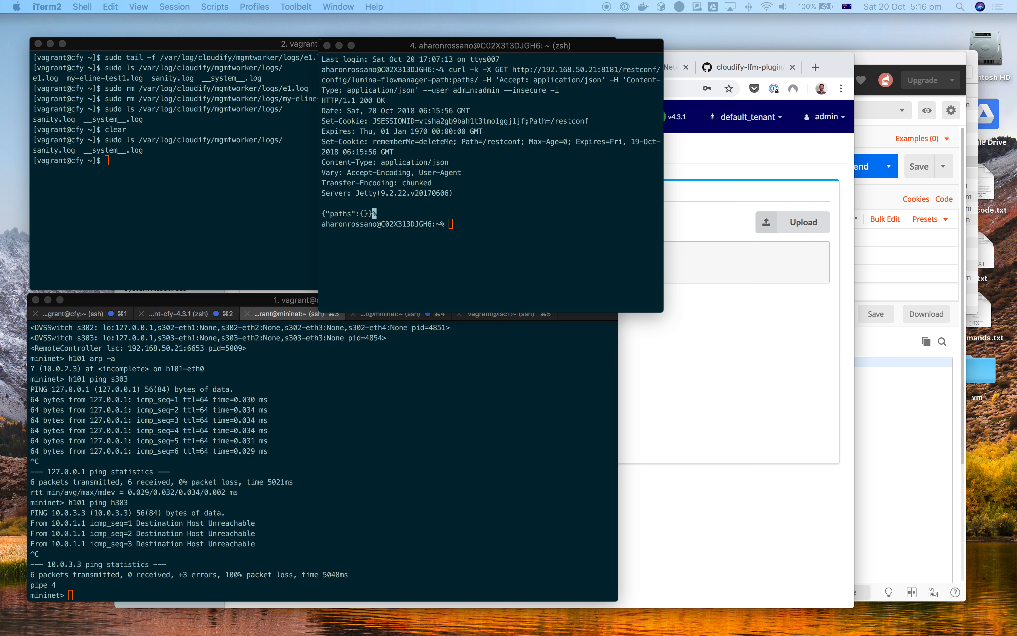
pyautogui.click(490, 239)
pyautogui.press('super+v')
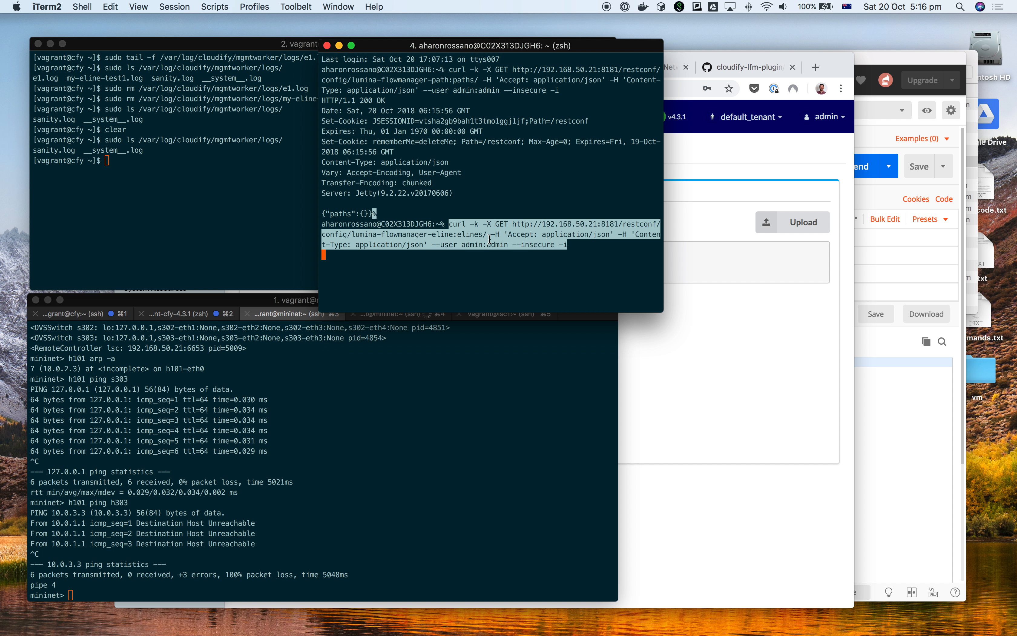
pyautogui.press('Return')
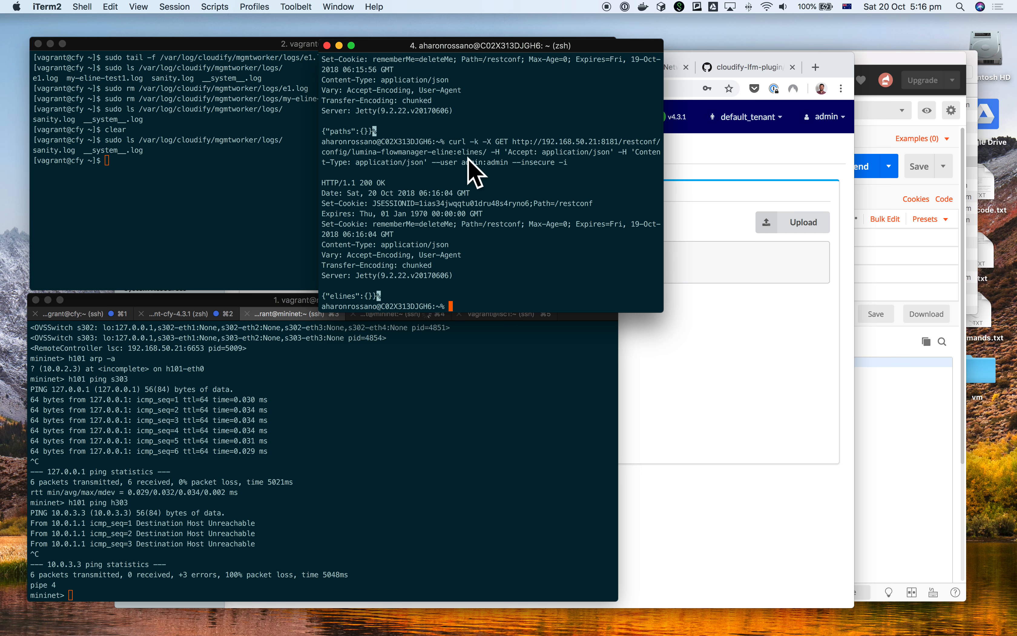
pyautogui.moveTo(379, 51); pyautogui.dragTo(681, 127)
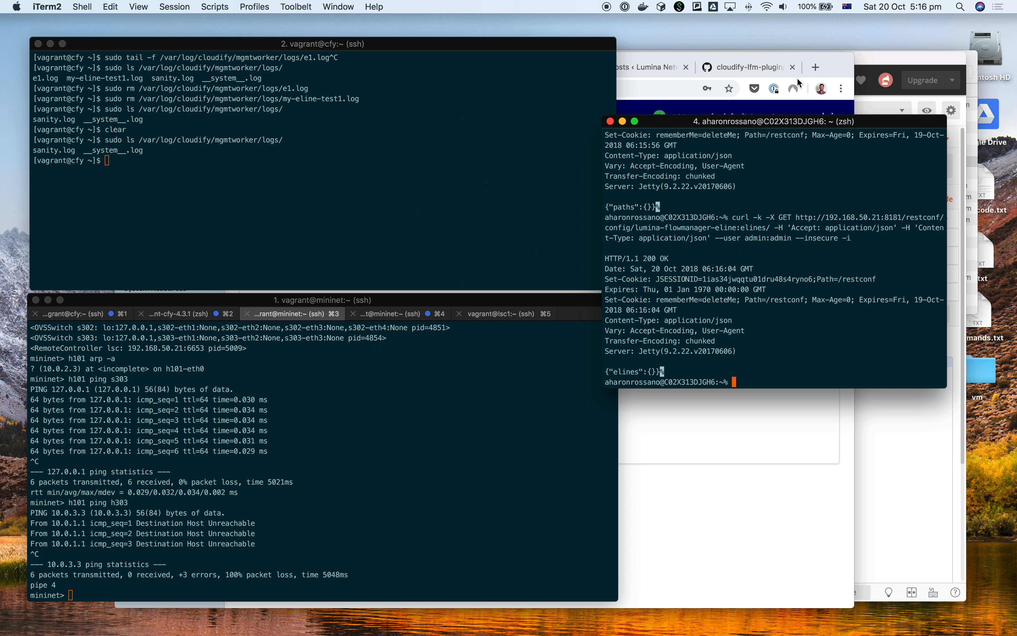
# Switch to Postman and send the operational GET requests for Lumina Flow Manager paths and elines.
pyautogui.click(876, 62)
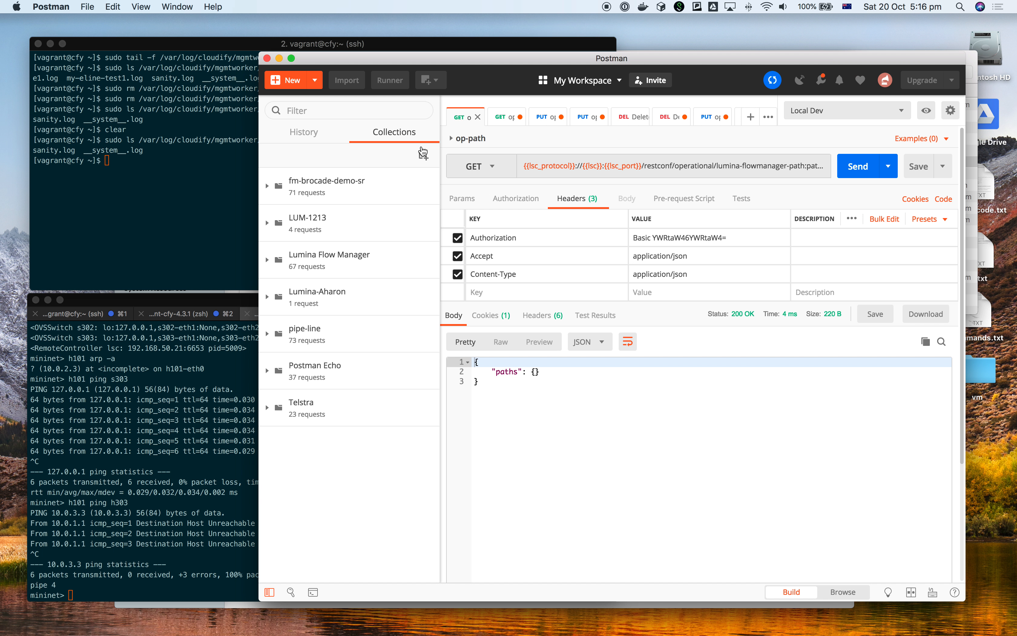
pyautogui.click(854, 172)
pyautogui.click(507, 117)
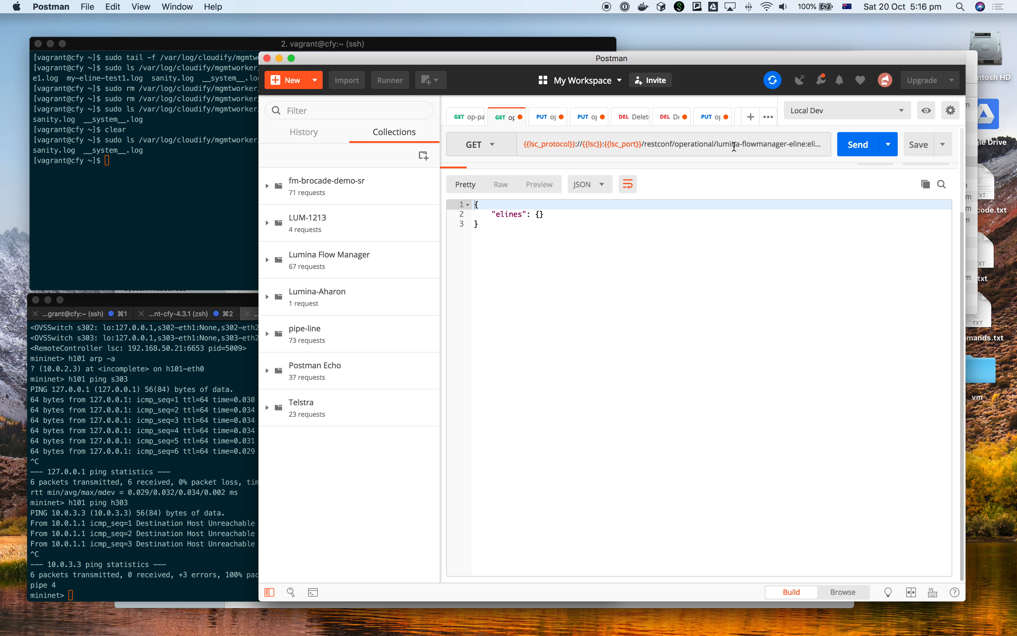
pyautogui.click(858, 147)
# Switch to Chrome, open the main page of the lumina-networks/cloudify-lfm-plugin repository on GitHub, and copy its SSH clone URL.
pyautogui.click(185, 387)
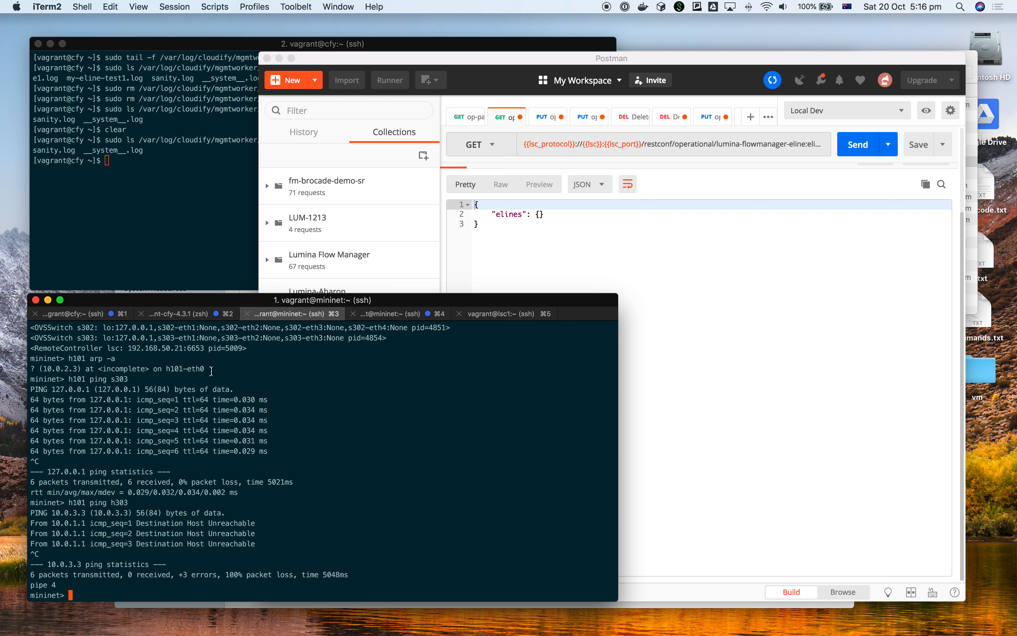
pyautogui.press('super+Tab')
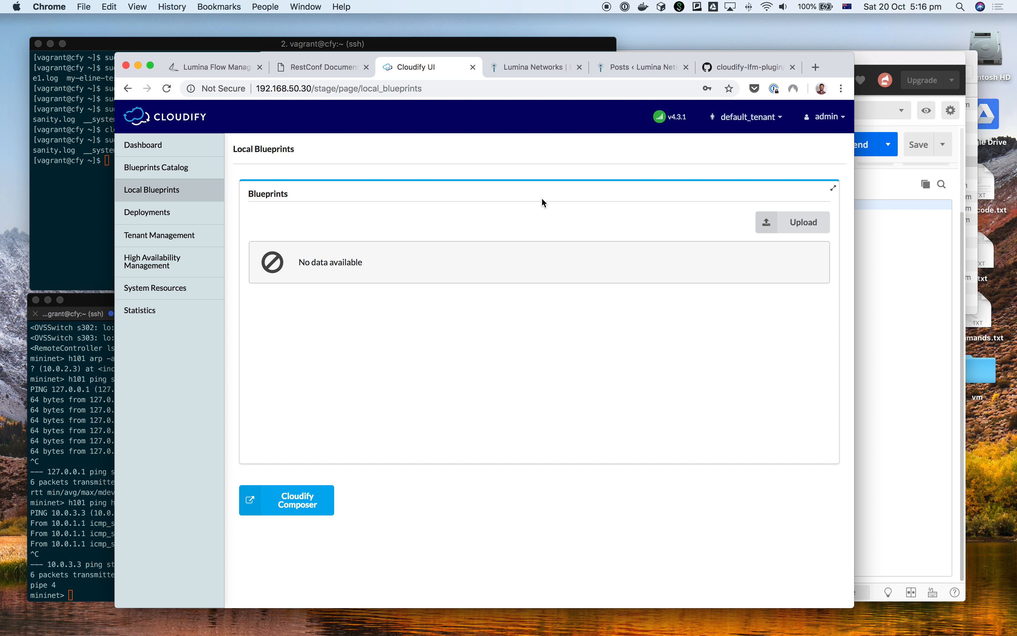
pyautogui.click(721, 70)
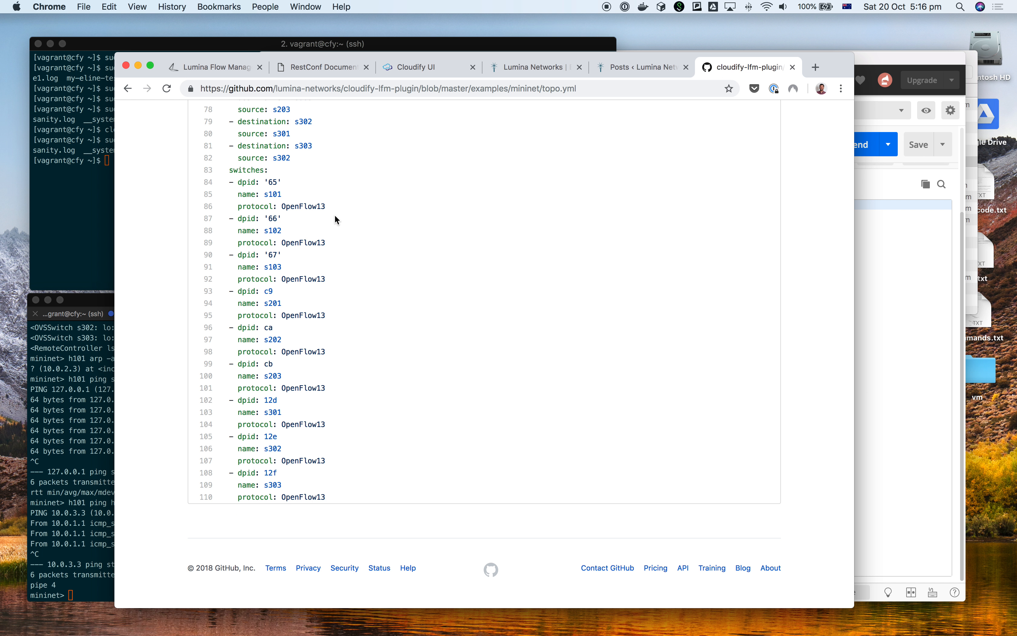
pyautogui.scroll(15, 337, 218)
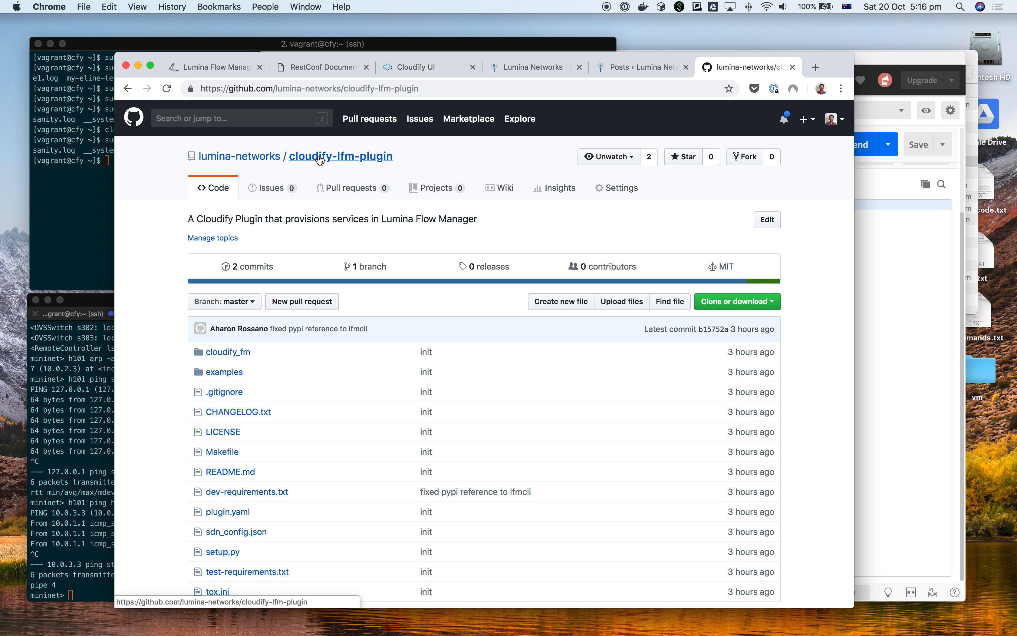
pyautogui.click(759, 295)
pyautogui.click(639, 363)
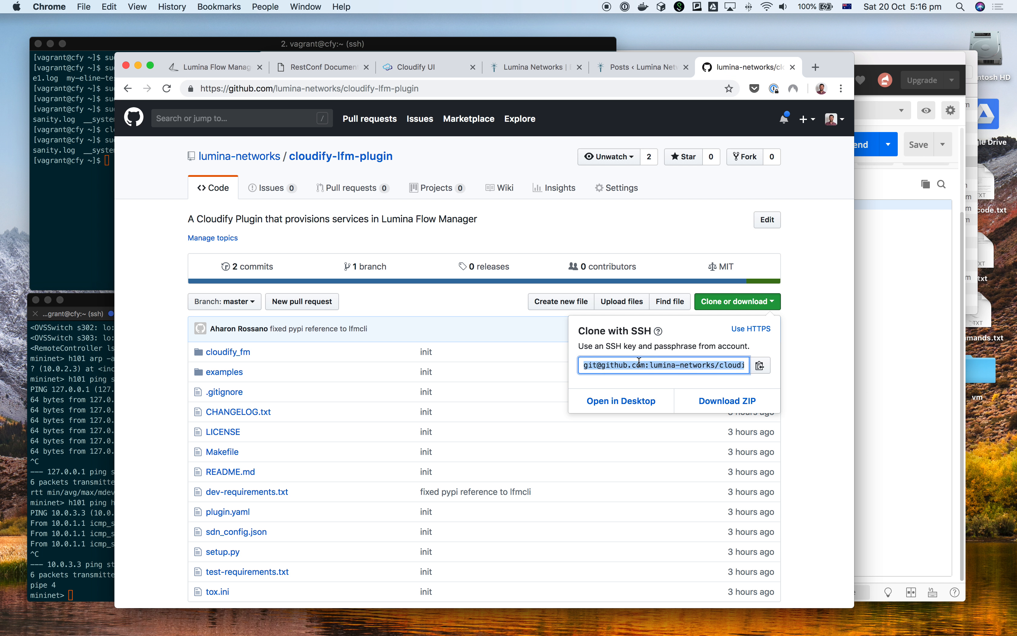
pyautogui.press('super+c')
pyautogui.click(68, 361)
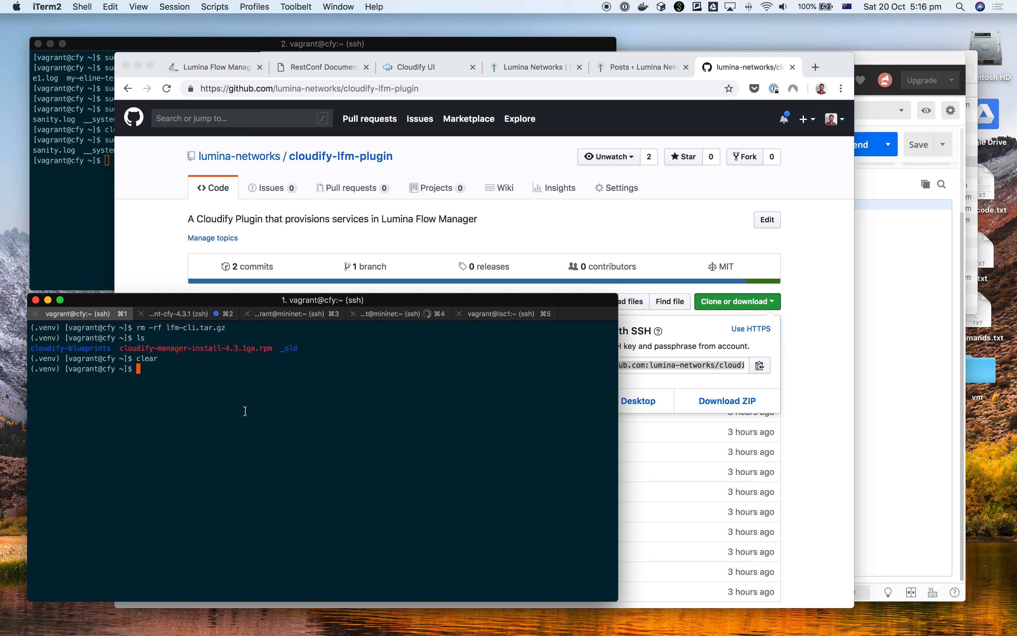
pyautogui.write('git clo')
pyautogui.write('ne')
pyautogui.press('super+v')
pyautogui.press('Return')
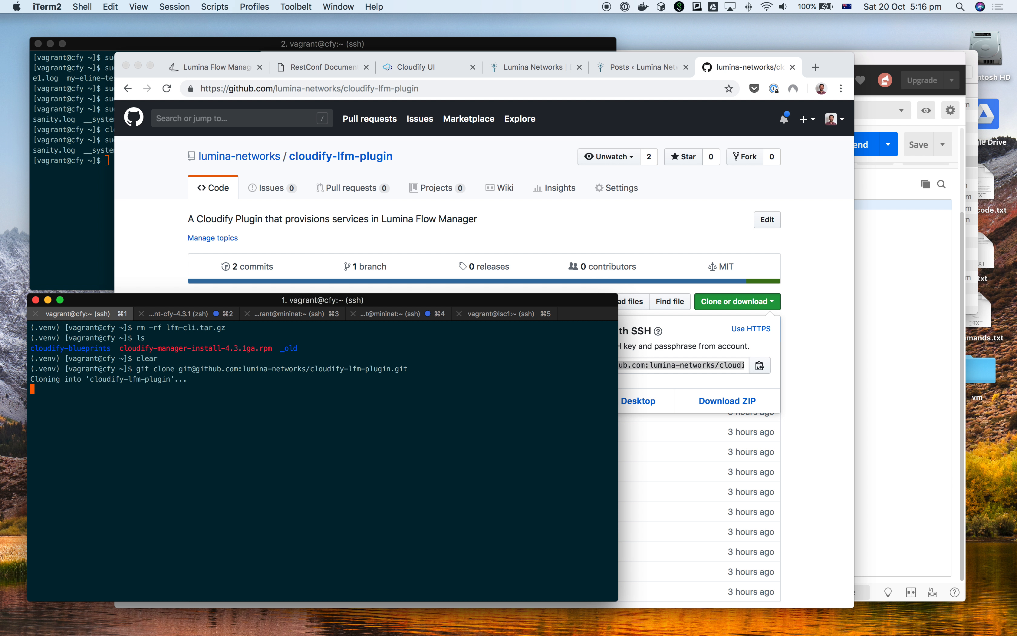
pyautogui.write('yes')
pyautogui.press('Return')
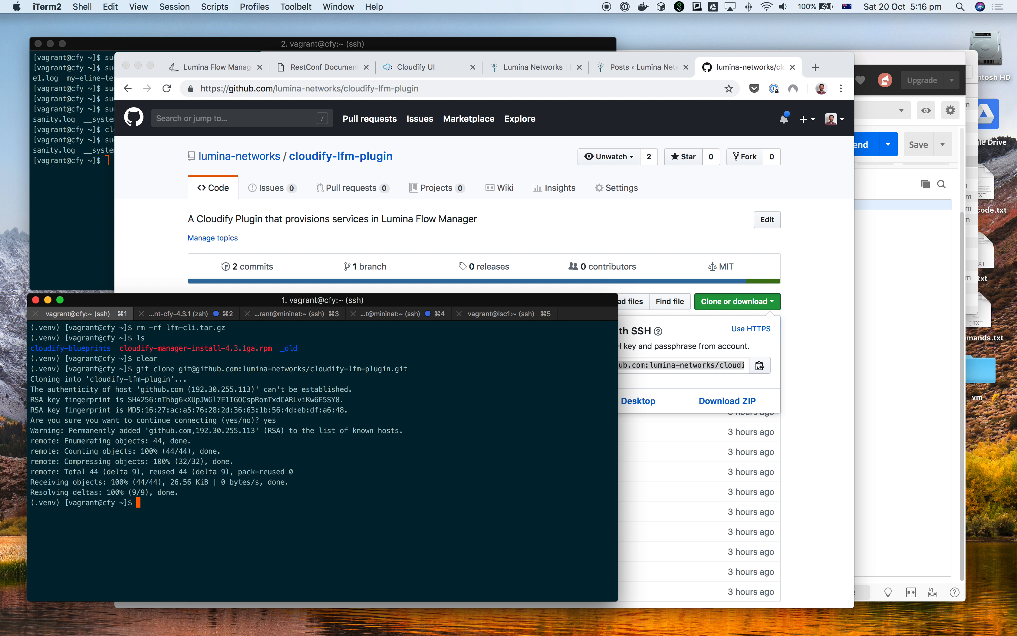
pyautogui.write('cd cloudify-lf')
pyautogui.press('Tab')
pyautogui.press('Return')
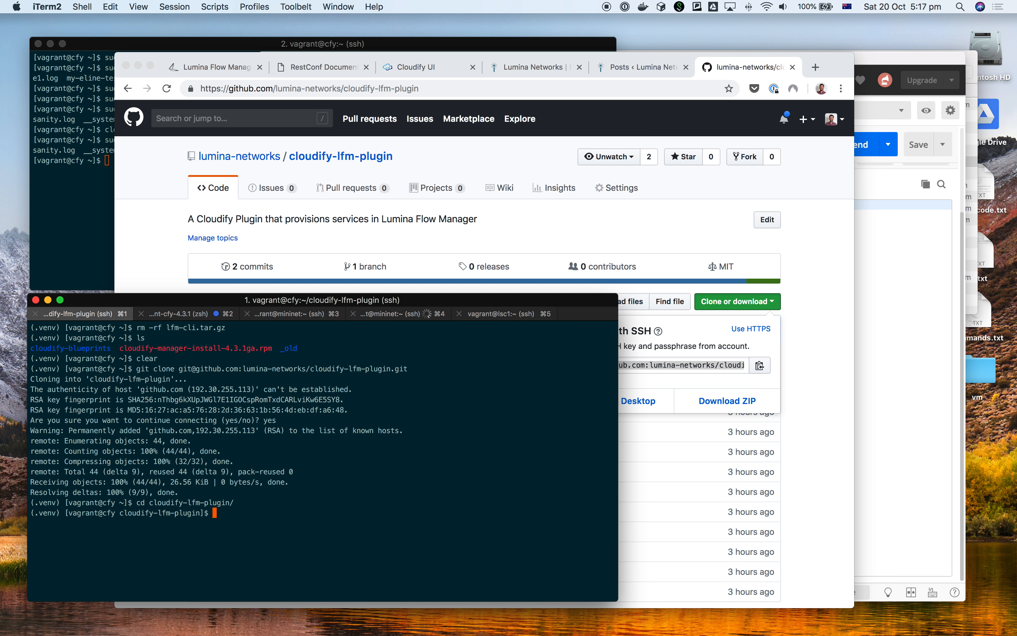
# Switch to Chrome, open plugin.yaml in the GitHub repository, and examine its plugin definition, node types and lifecycle interfaces.
pyautogui.write('vi p')
pyautogui.click(393, 243)
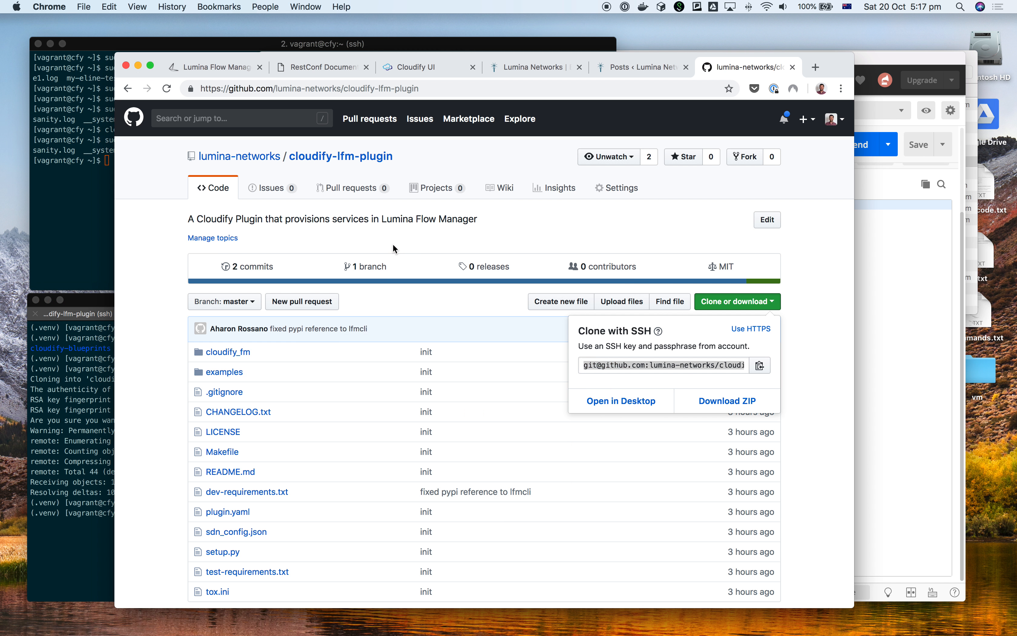
pyautogui.scroll(-3, 201, 462)
pyautogui.scroll(-3, 201, 462)
pyautogui.click(218, 303)
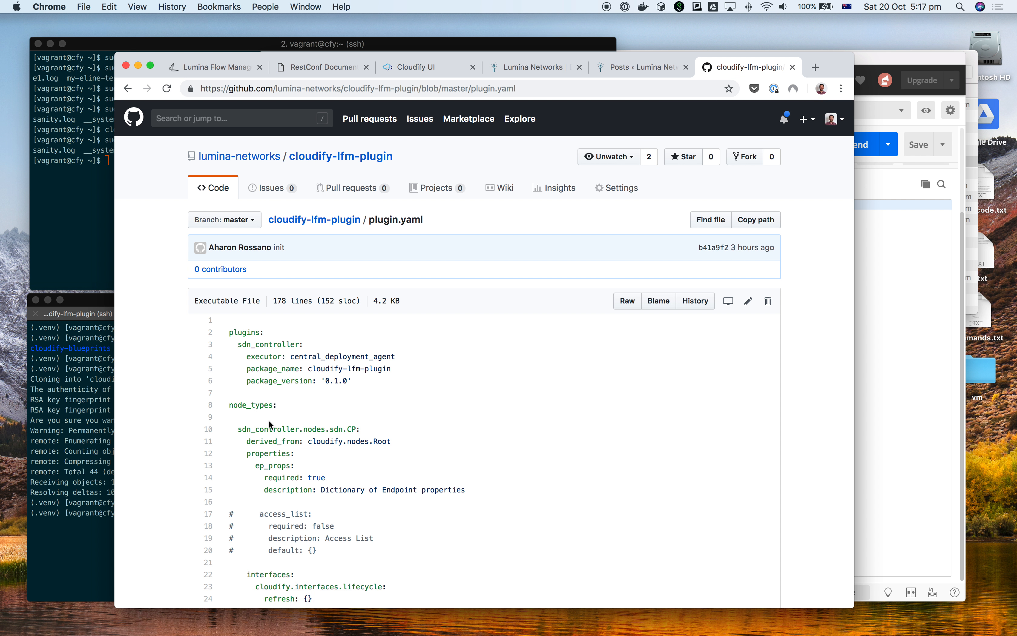
pyautogui.scroll(-1, 311, 405)
pyautogui.scroll(-12, 310, 401)
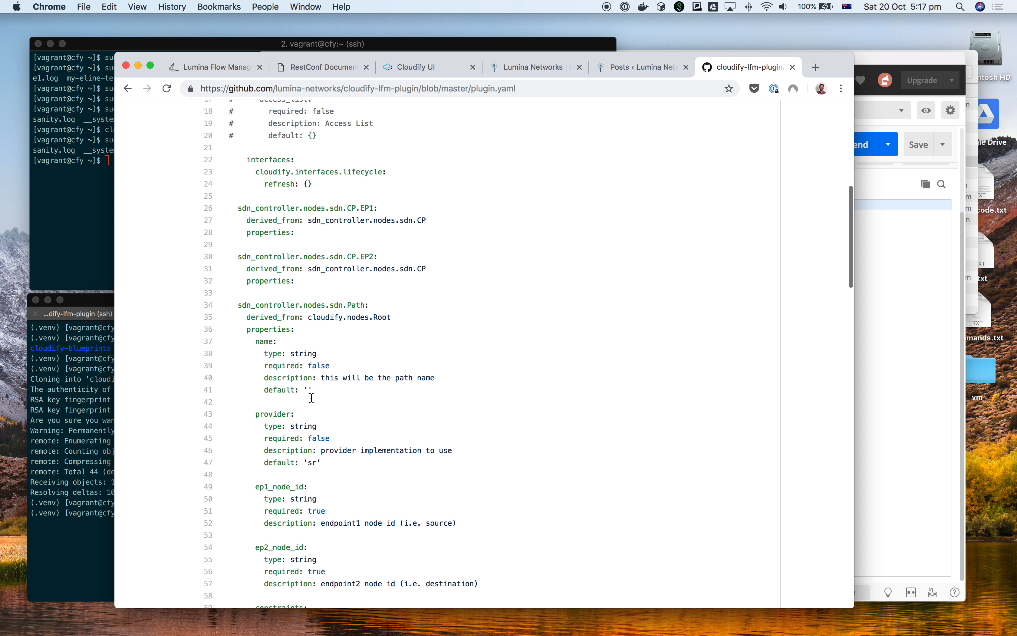
pyautogui.scroll(-11, 327, 336)
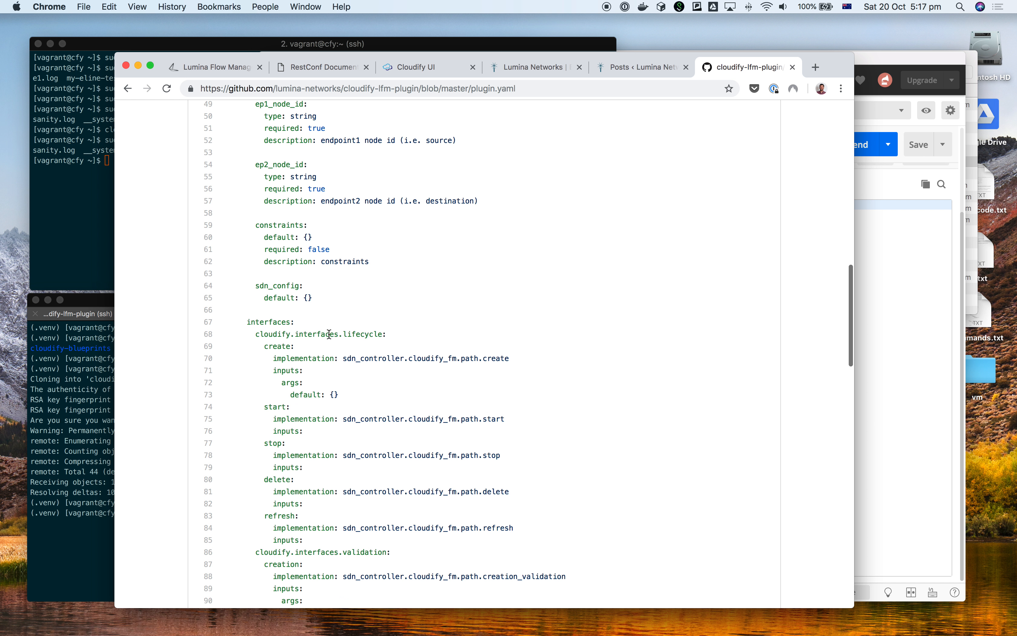
pyautogui.scroll(-20, 331, 338)
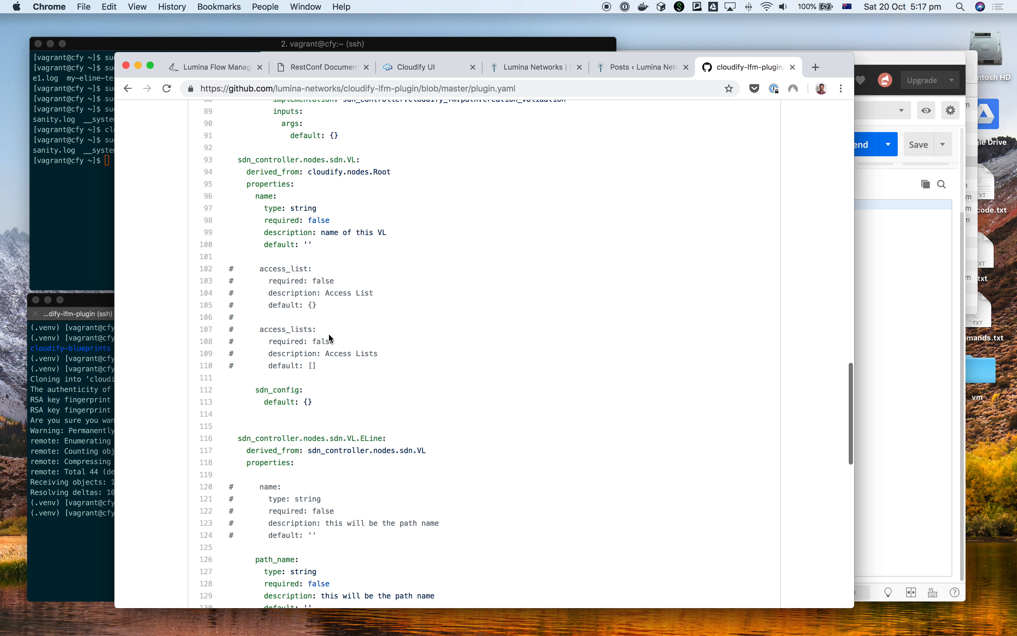
pyautogui.scroll(-12, 331, 338)
pyautogui.scroll(20, 331, 328)
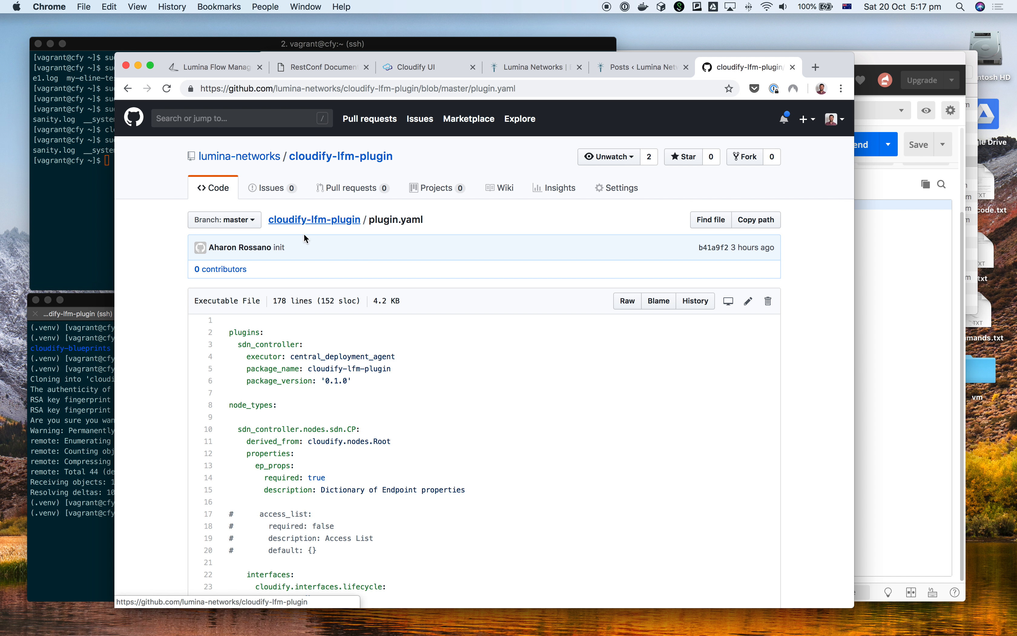
# Stop the running packet capture in the second mininet terminal session.
pyautogui.click(72, 378)
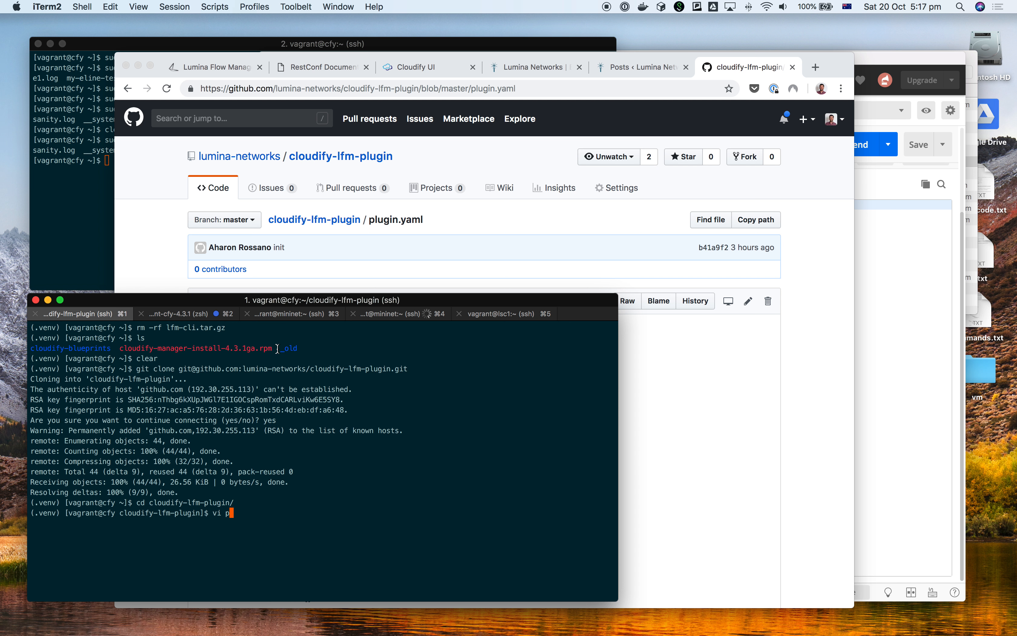
pyautogui.click(307, 315)
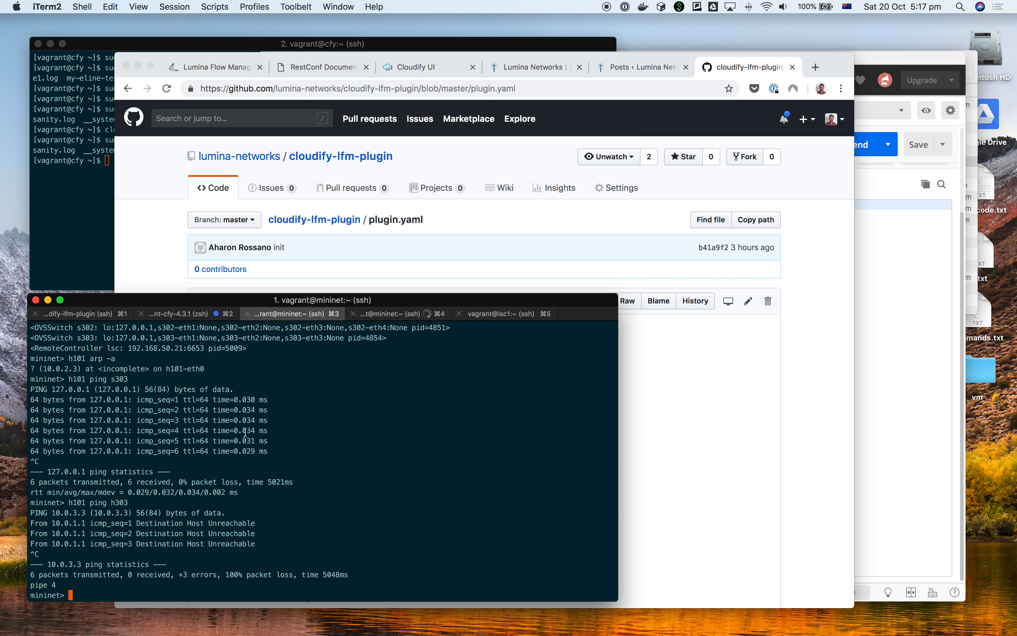
pyautogui.press('super+4')
pyautogui.hotkey('ctrl', 'c')
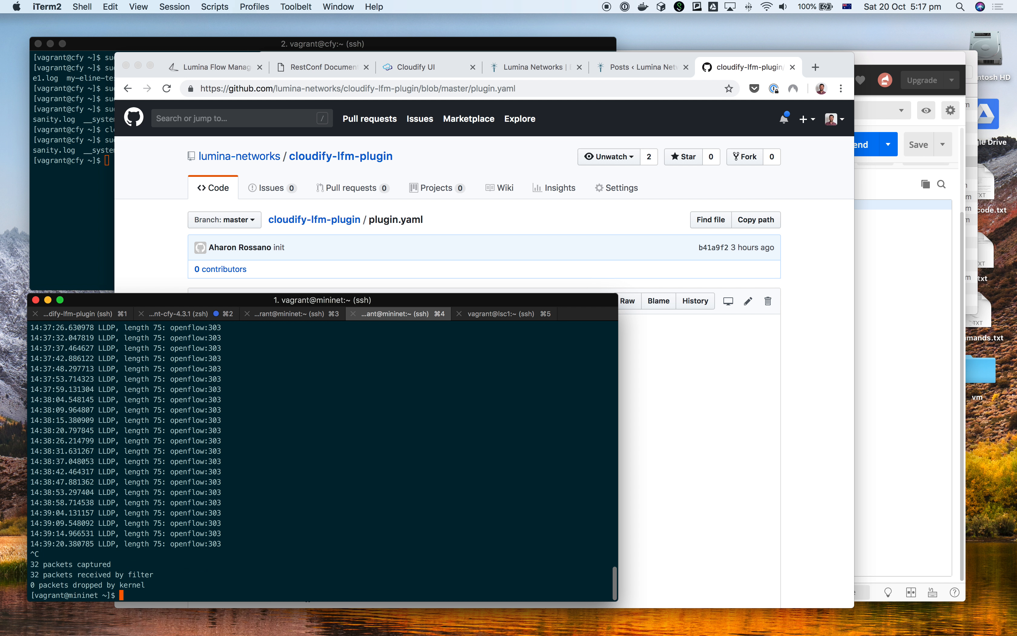
# View /usr/share/nginx/html/spec/cloudify-lfm-plugin/0.1.0/plugin.yaml with sudo vi on the mininet machine, checking its path, and quit without changes.
pyautogui.hotkey('ctrl', 'r')
pyautogui.write('vi')
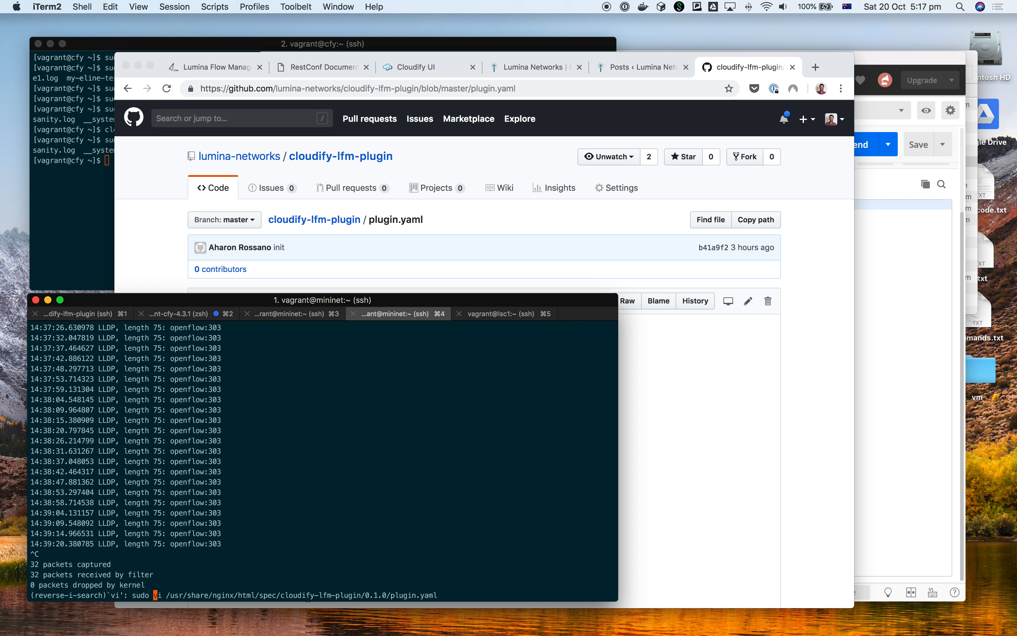
pyautogui.press('Right')
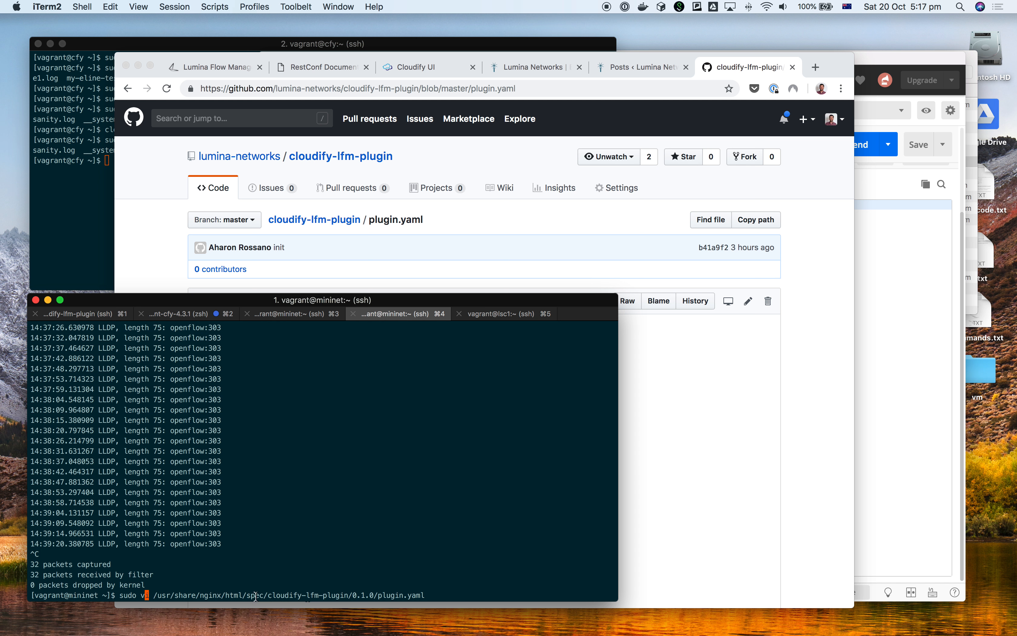
pyautogui.doubleClick(288, 596)
pyautogui.click(315, 594)
pyautogui.moveTo(353, 595); pyautogui.dragTo(373, 595)
pyautogui.press('Return')
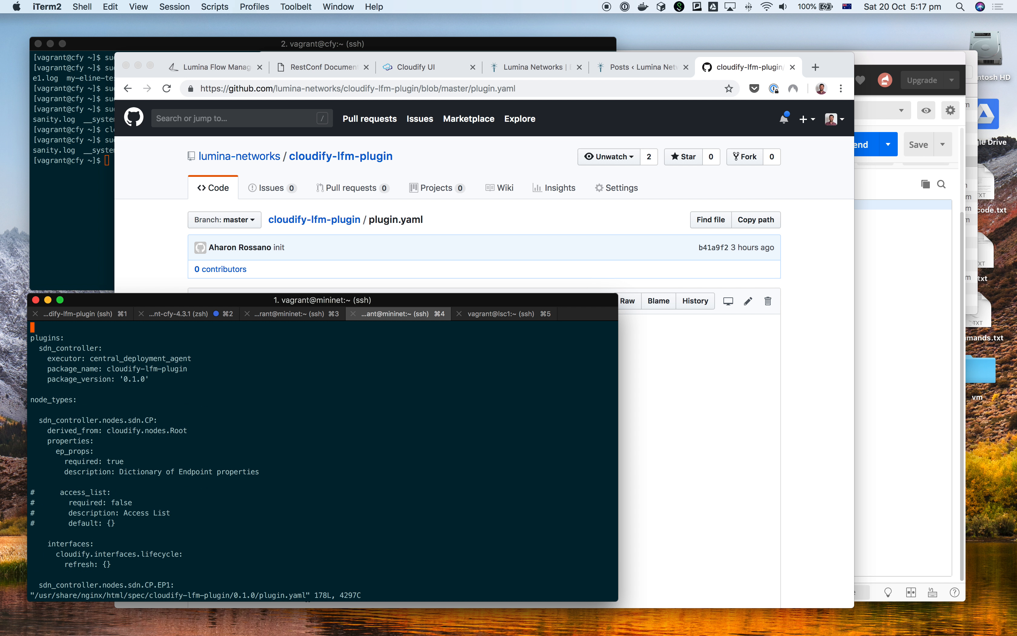
pyautogui.write(':q')
pyautogui.press('Return')
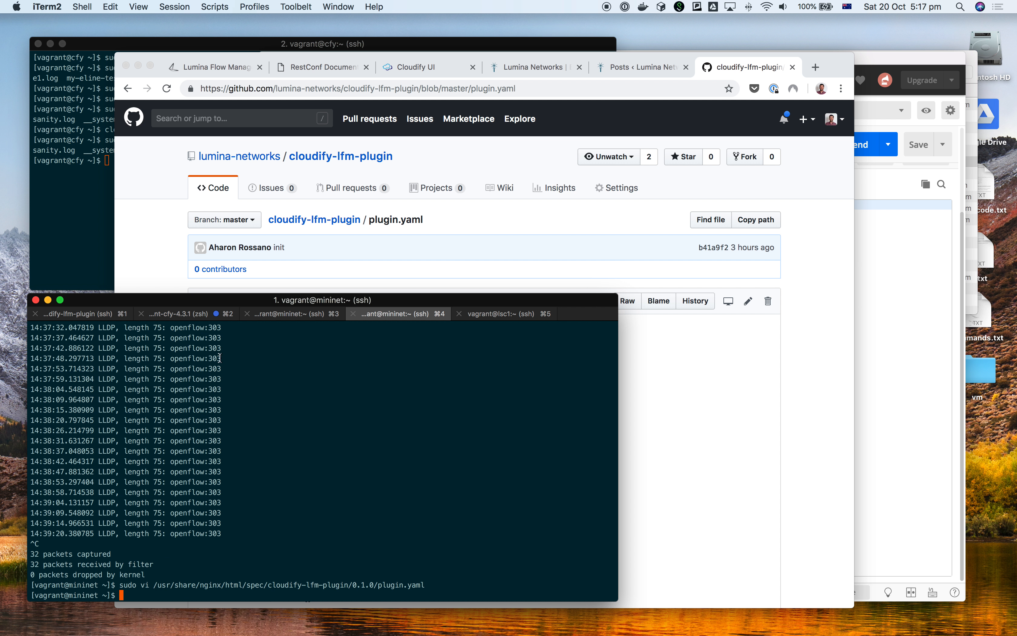
# Clear the unfinished vi command at the cfy prompt and return to plugin.yaml on GitHub in Chrome.
pyautogui.press('super+2')
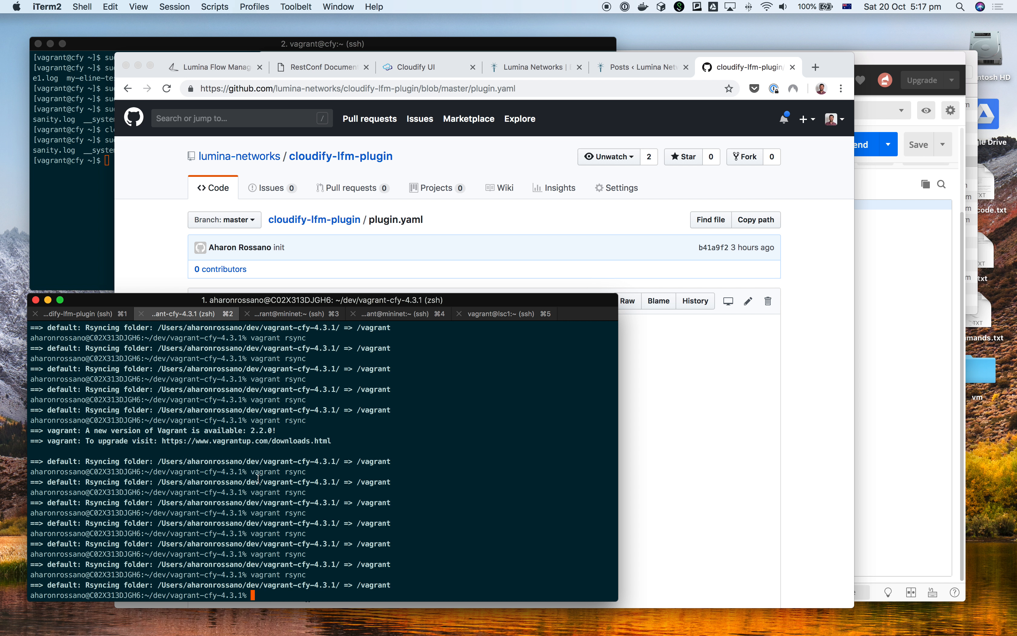
pyautogui.press('super+1')
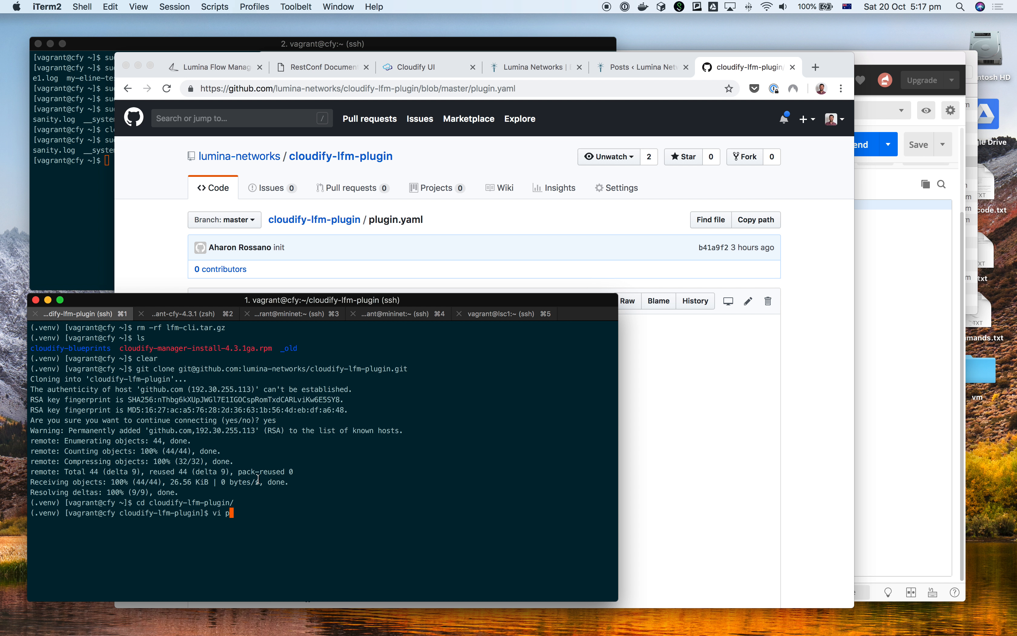
pyautogui.press('BackSpace')
pyautogui.press('BackSpace')
pyautogui.press('BackSpace')
pyautogui.press('BackSpace')
pyautogui.click(341, 276)
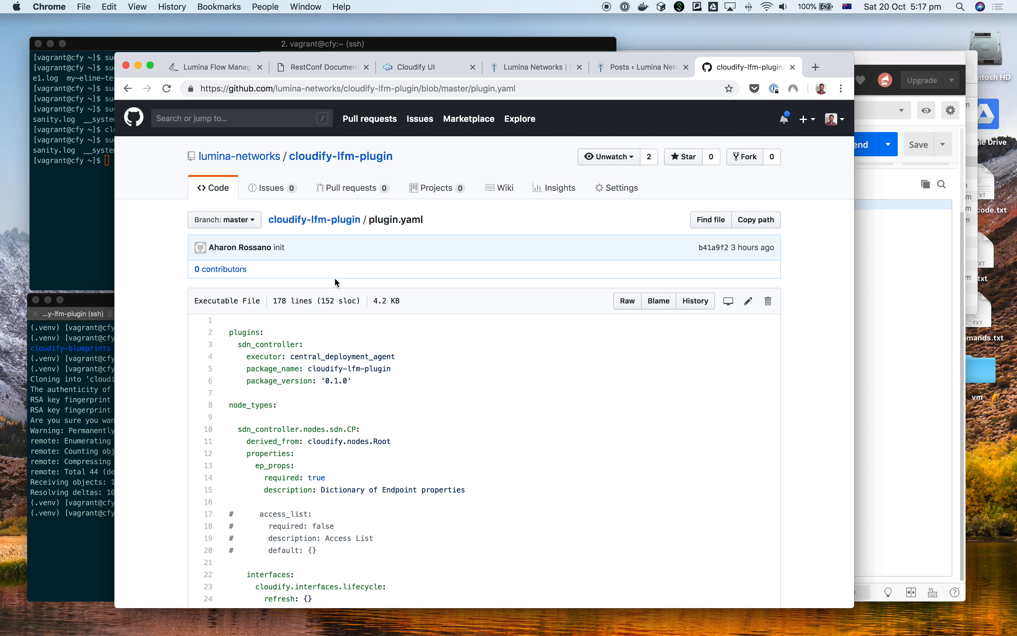
# Open the raw version of plugin.yaml on GitHub and select its full URL.
pyautogui.click(628, 300)
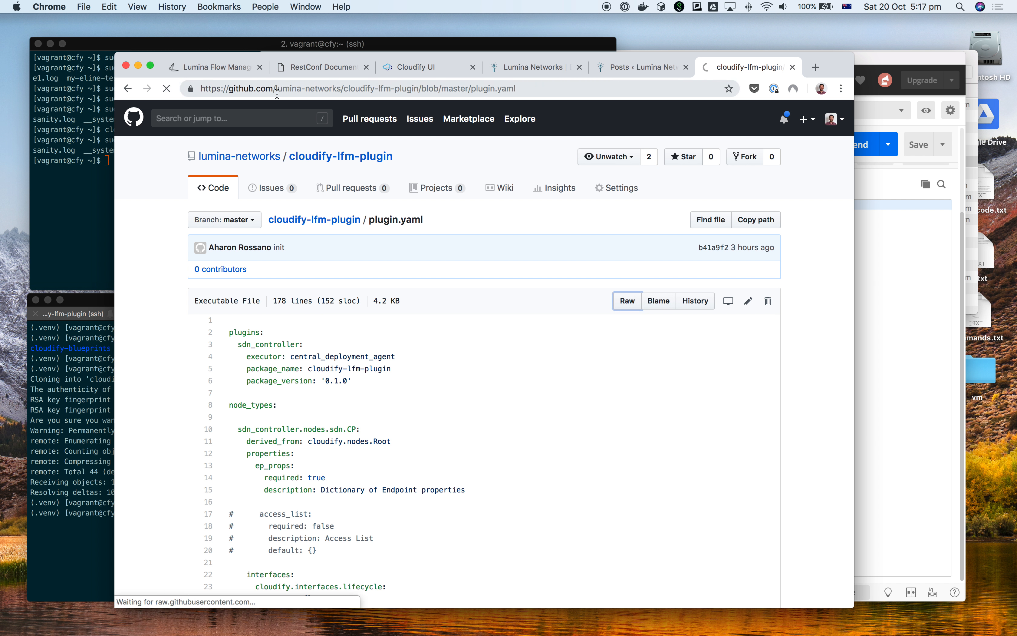
pyautogui.click(239, 88)
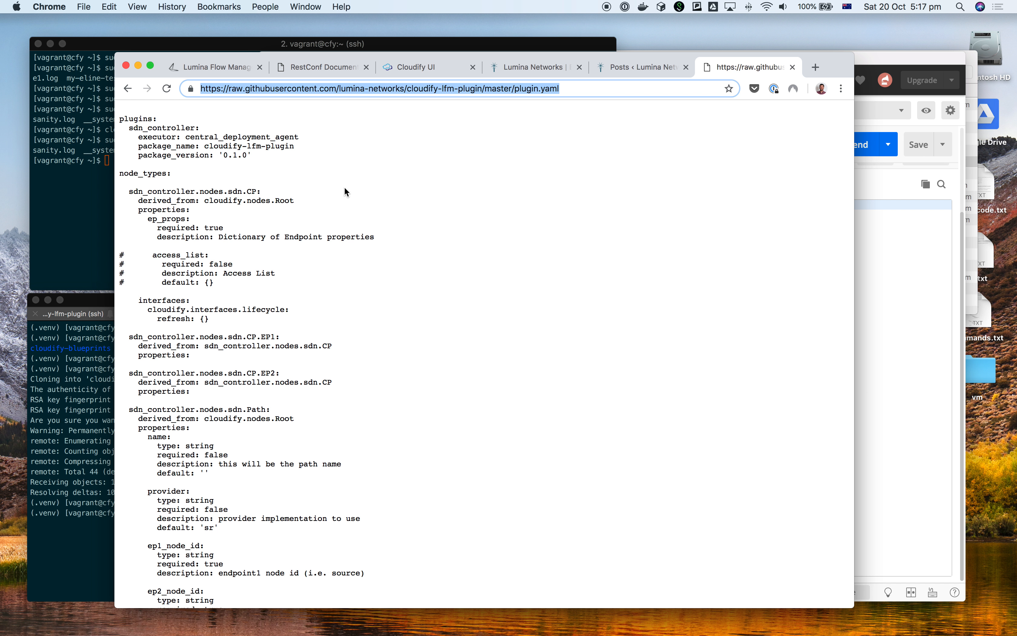
# Switch to the cfy terminal in iTerm2, list the plugin's make targets and build its wagon with make wagon.
pyautogui.click(53, 403)
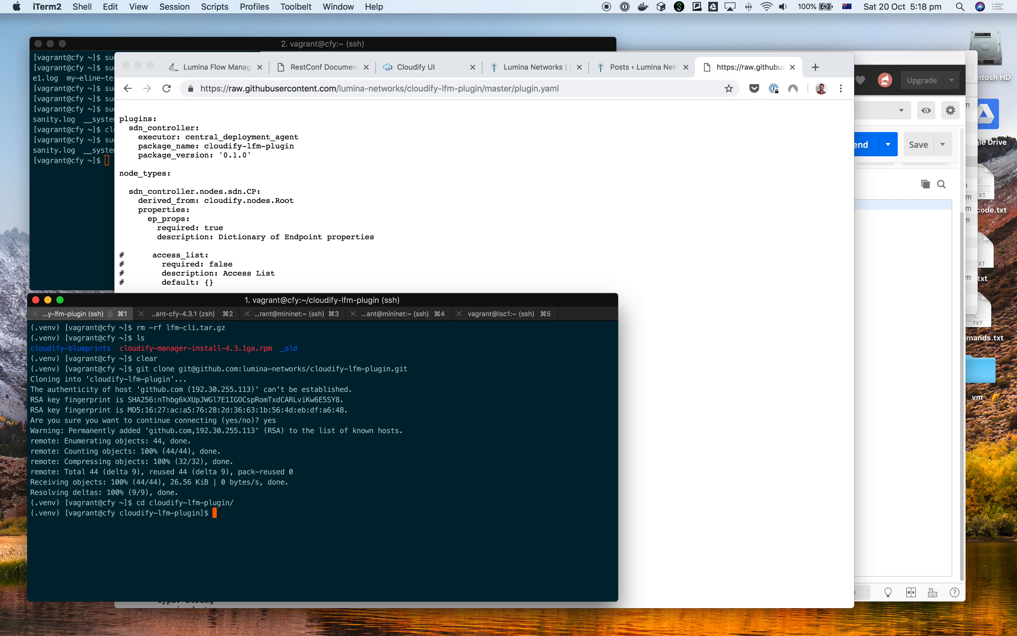
pyautogui.write('make')
pyautogui.press('Return')
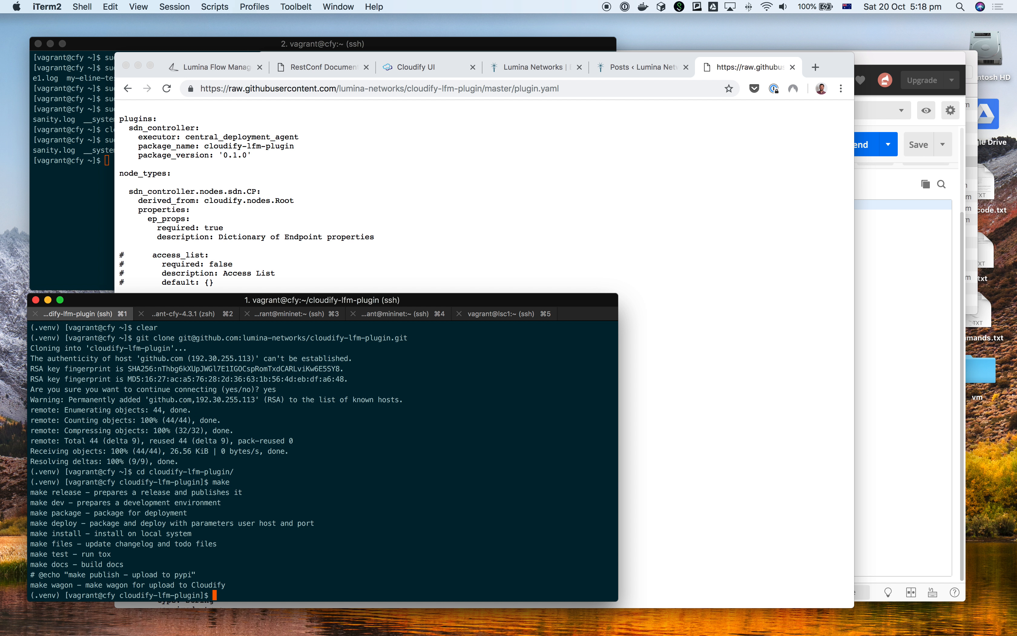
pyautogui.write('make wagon')
pyautogui.press('Return')
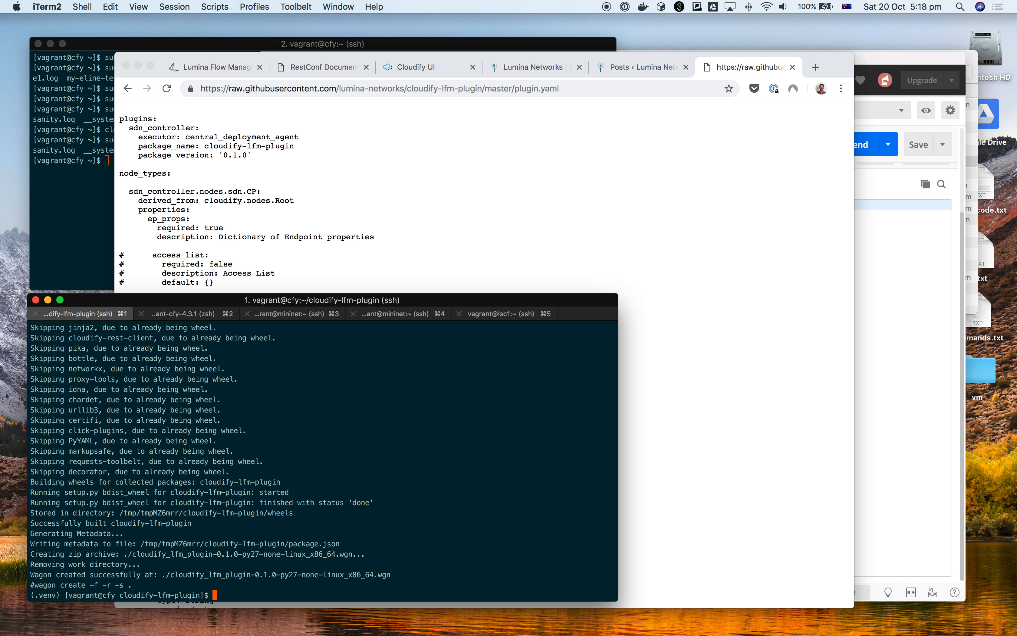
# Upload the built plugin to Cloudify with make upload, and rebuild and re-upload it with make replace.
pyautogui.write('make upload')
pyautogui.press('Return')
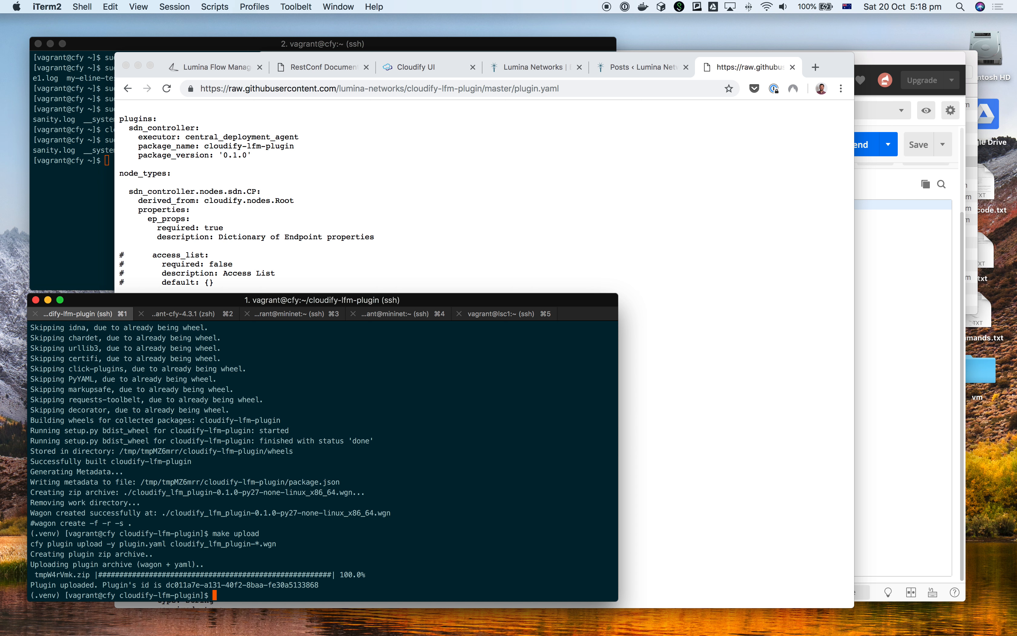
pyautogui.write('make replace')
pyautogui.press('Return')
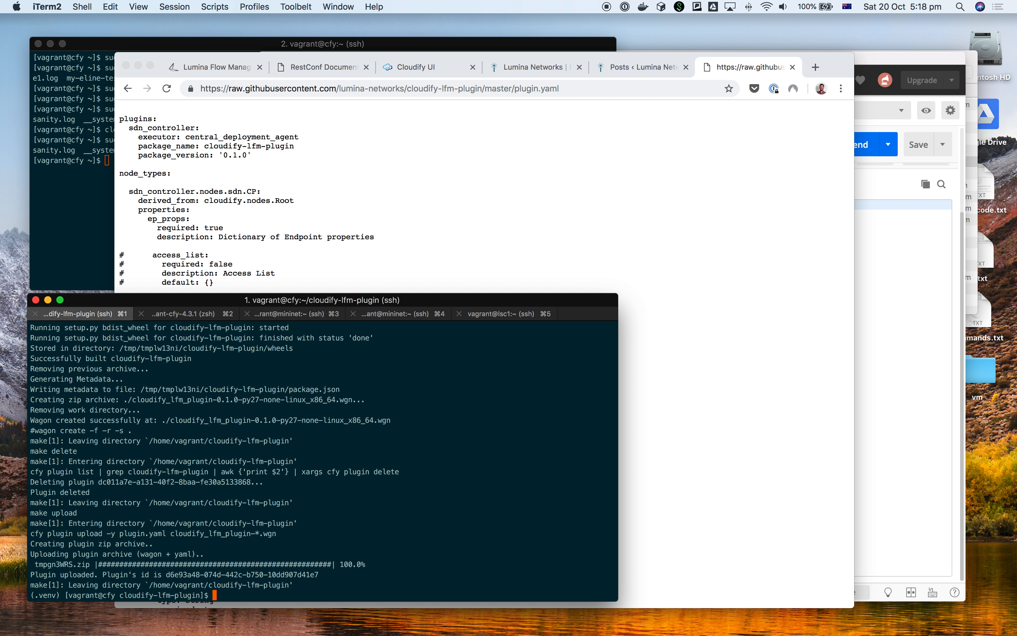
# List the installed plugins with cfy plugin list and check the cloudify-lfm-plugin package name and version.
pyautogui.write('cfy plugin list')
pyautogui.press('Return')
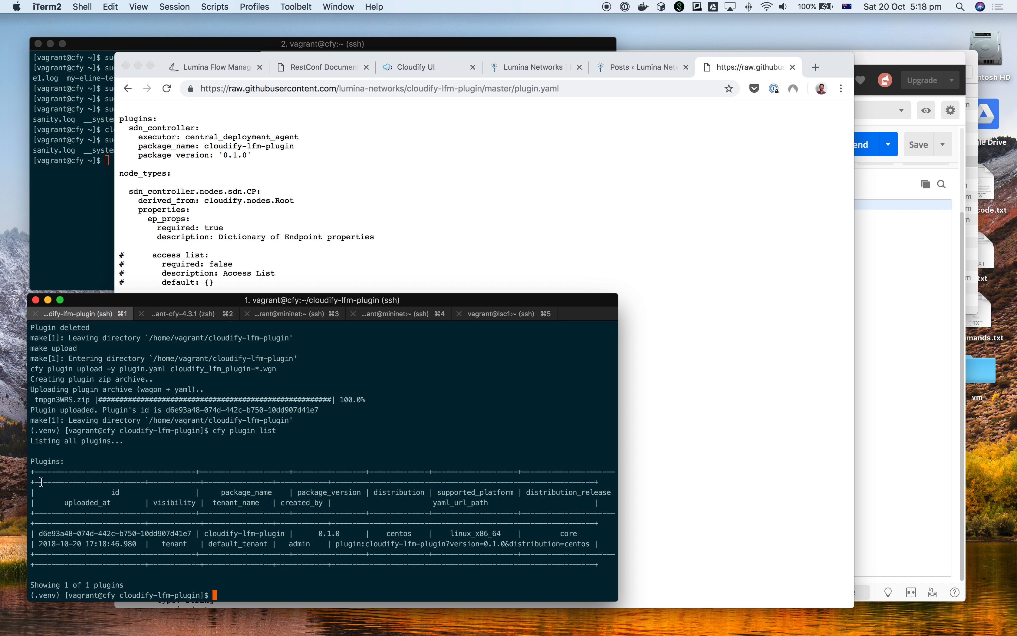
pyautogui.doubleClick(238, 533)
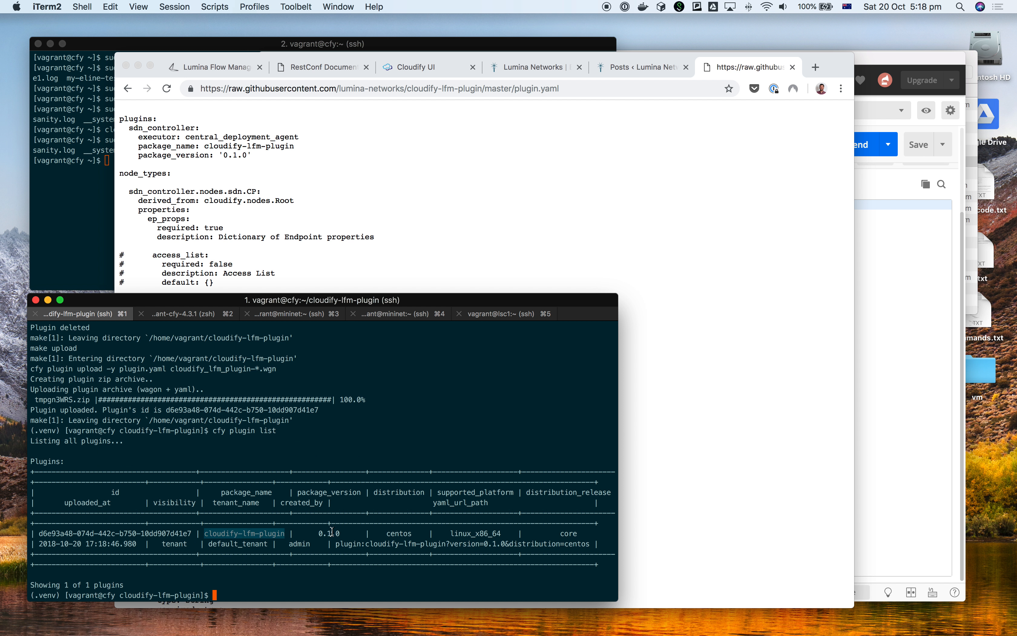
pyautogui.moveTo(315, 533); pyautogui.dragTo(342, 534)
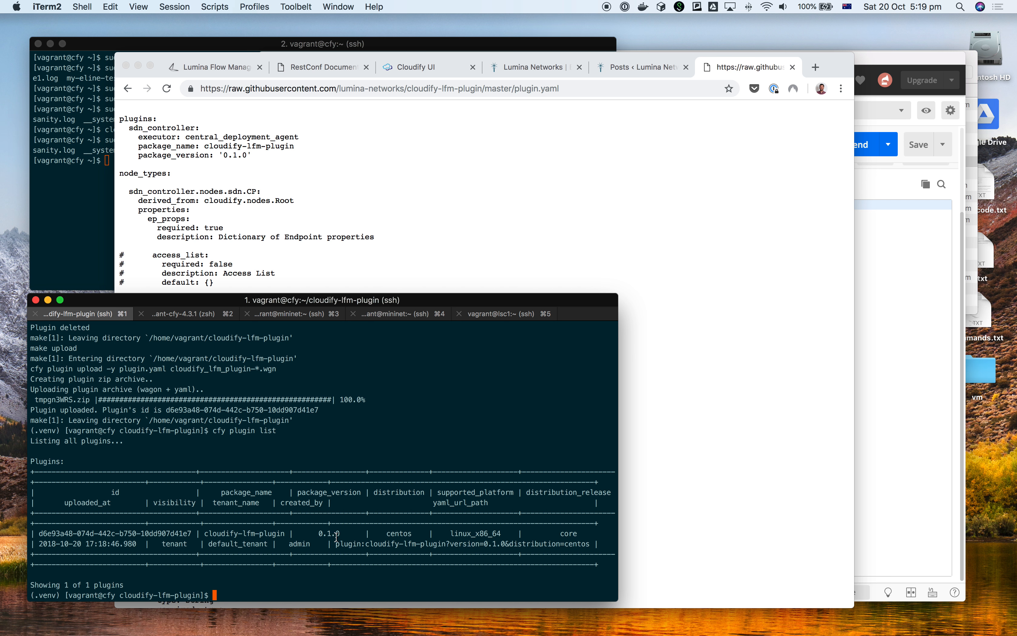
pyautogui.click(321, 535)
pyautogui.doubleClick(321, 535)
# Open examples/blueprint/eline-ethernet.yaml in vi and examine the plugin.yaml import URL and its file-server host.
pyautogui.write('vi examples/blueprint/eline-')
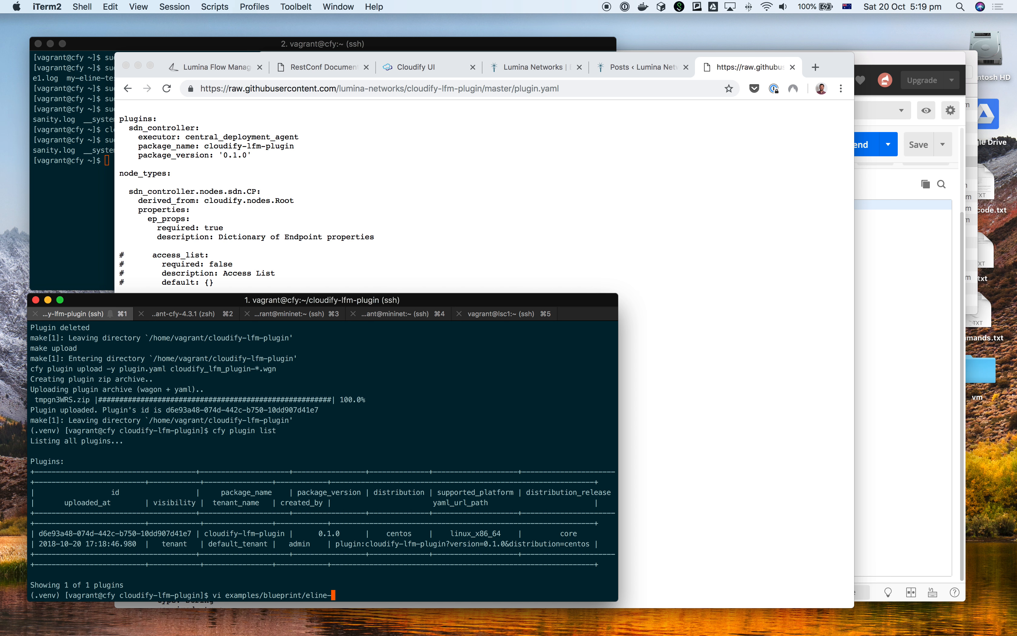
pyautogui.write('ether')
pyautogui.press('Tab')
pyautogui.press('Return')
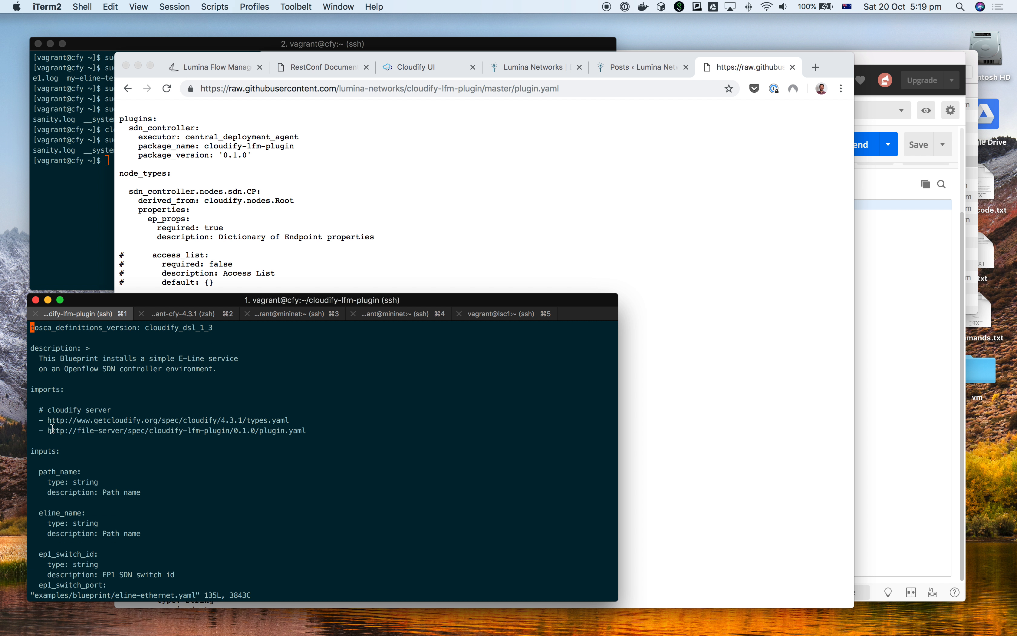
pyautogui.doubleClick(280, 435)
pyautogui.click(90, 433)
pyautogui.moveTo(77, 432); pyautogui.dragTo(126, 432)
pyautogui.click(128, 432)
# Compare the raw GitHub URL in Chrome with the blueprint's file-server import, and quit vi without changes.
pyautogui.click(293, 89)
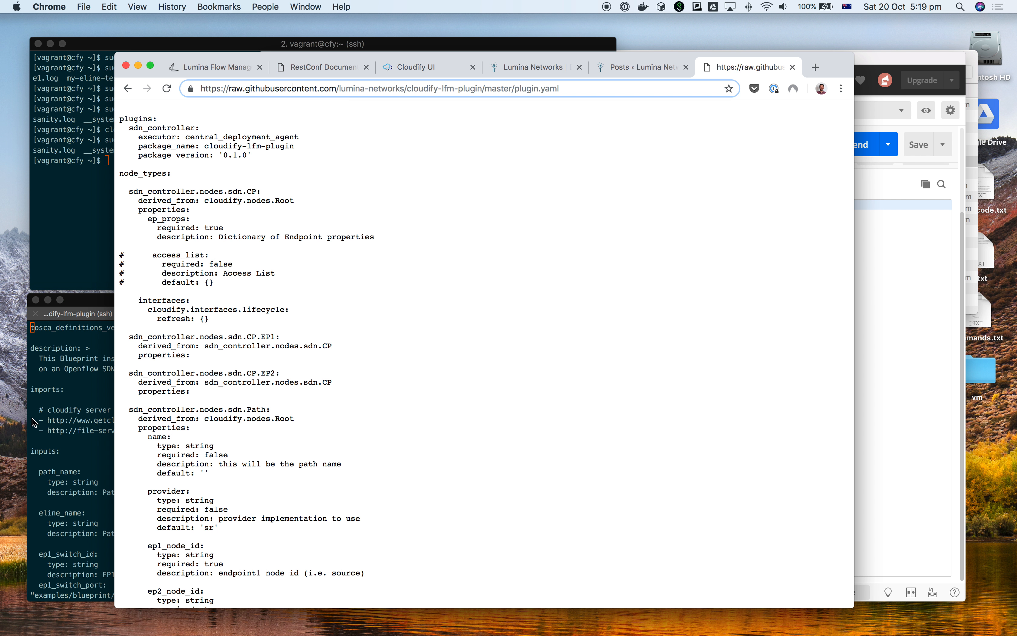
pyautogui.click(79, 401)
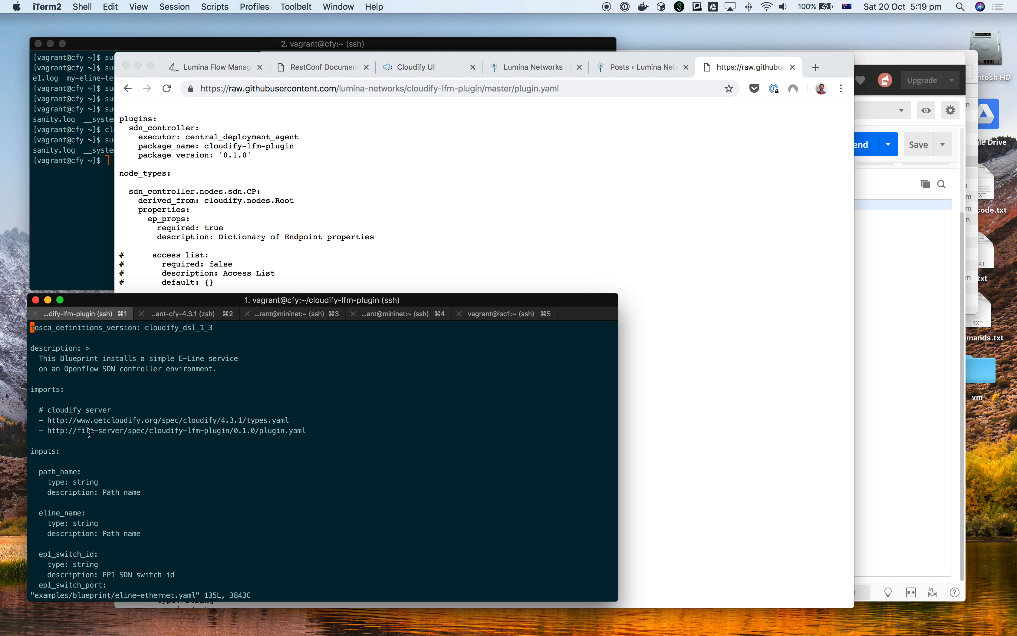
pyautogui.moveTo(77, 430); pyautogui.dragTo(122, 430)
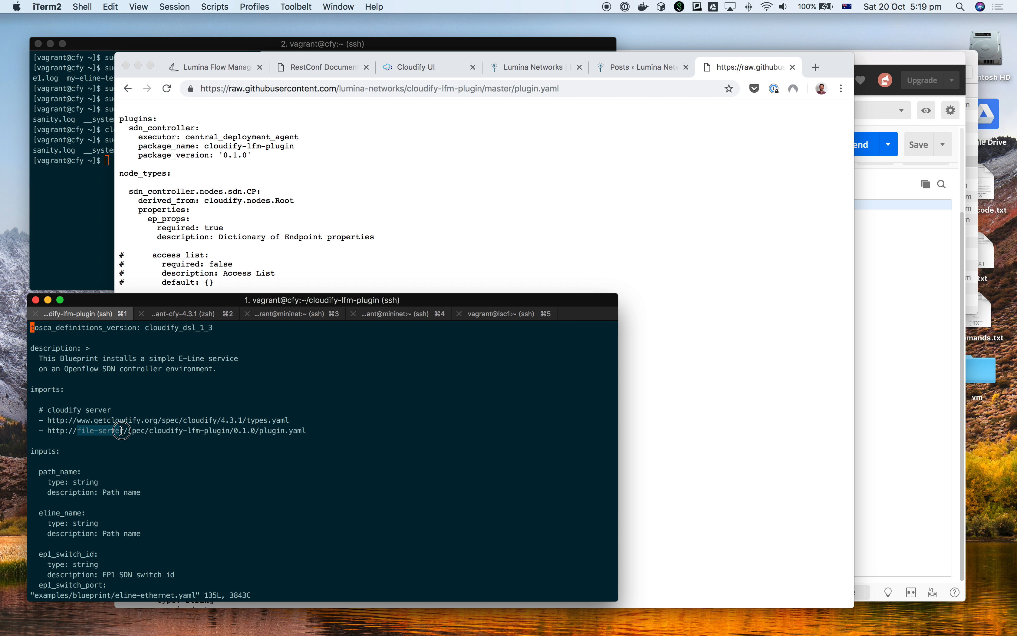
pyautogui.click(142, 426)
pyautogui.moveTo(77, 432); pyautogui.dragTo(122, 433)
pyautogui.click(137, 428)
pyautogui.write(':q')
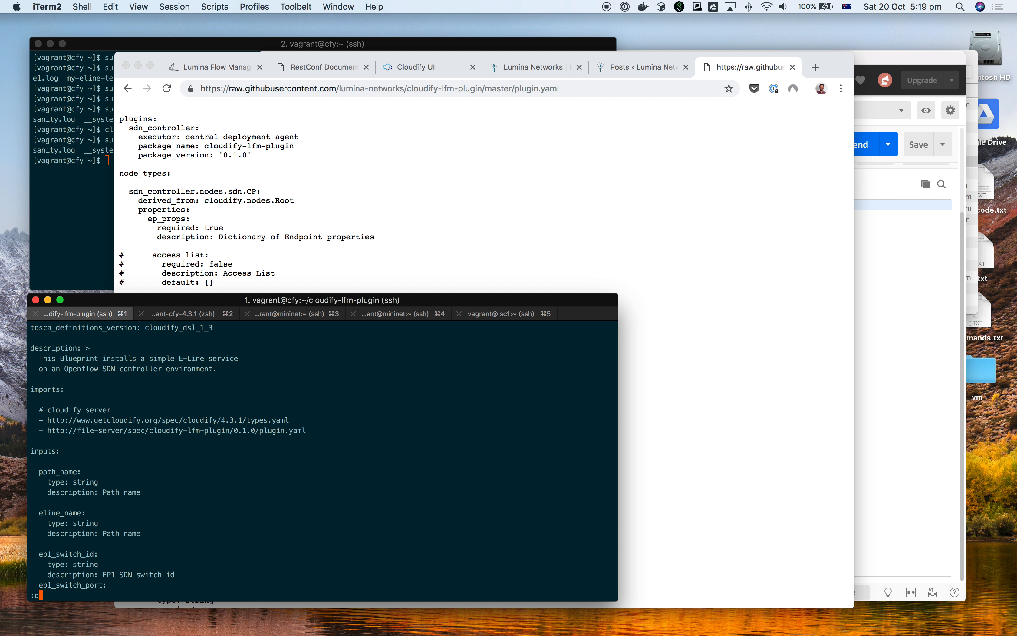
pyautogui.press('Return')
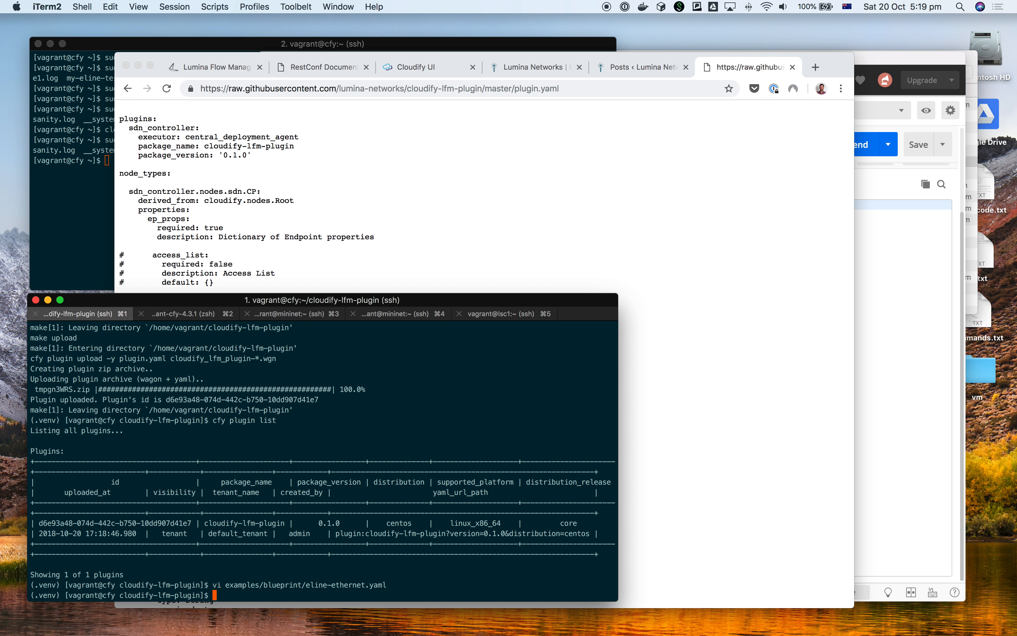
# Ping file-server from the cfy machine to check its reachability, and stop the ping.
pyautogui.write('ping file-server')
pyautogui.press('Return')
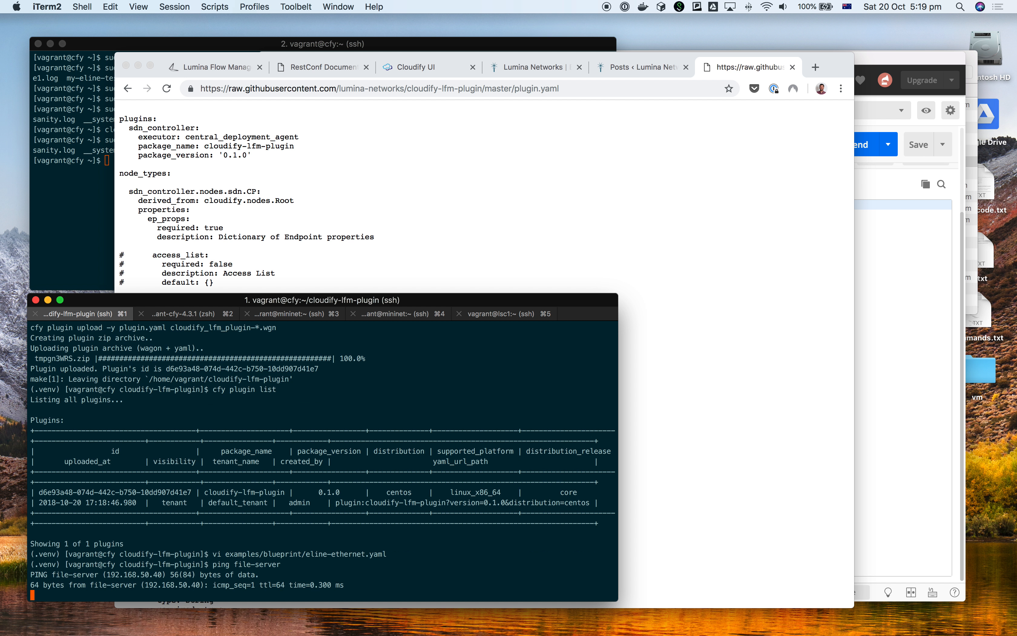
pyautogui.hotkey('ctrl', 'c')
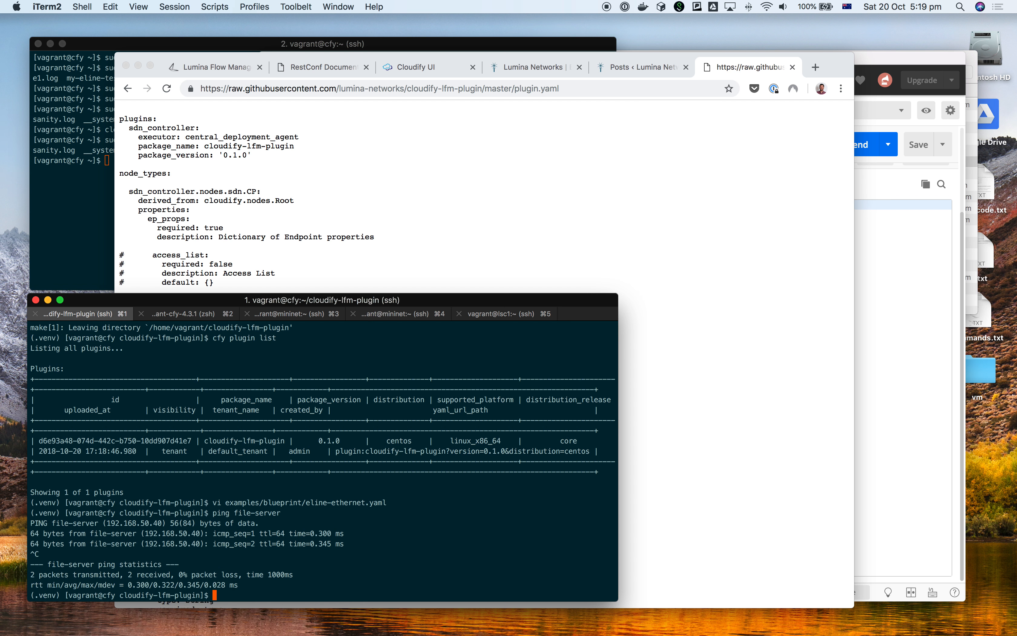
# View /etc/hosts in vi, check the file-server entry, and quit without changes.
pyautogui.write('vi /etc/hosts')
pyautogui.press('Return')
pyautogui.press('Down')
pyautogui.press('Down')
pyautogui.press('Down')
pyautogui.press('Down')
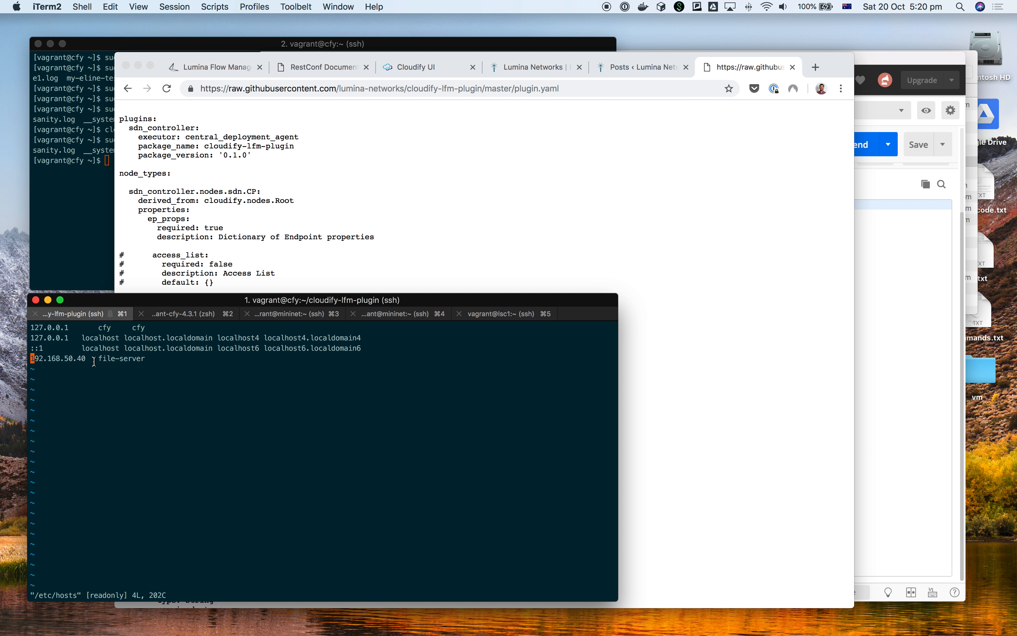
pyautogui.moveTo(94, 362); pyautogui.dragTo(147, 359)
pyautogui.click(170, 381)
pyautogui.write(':q')
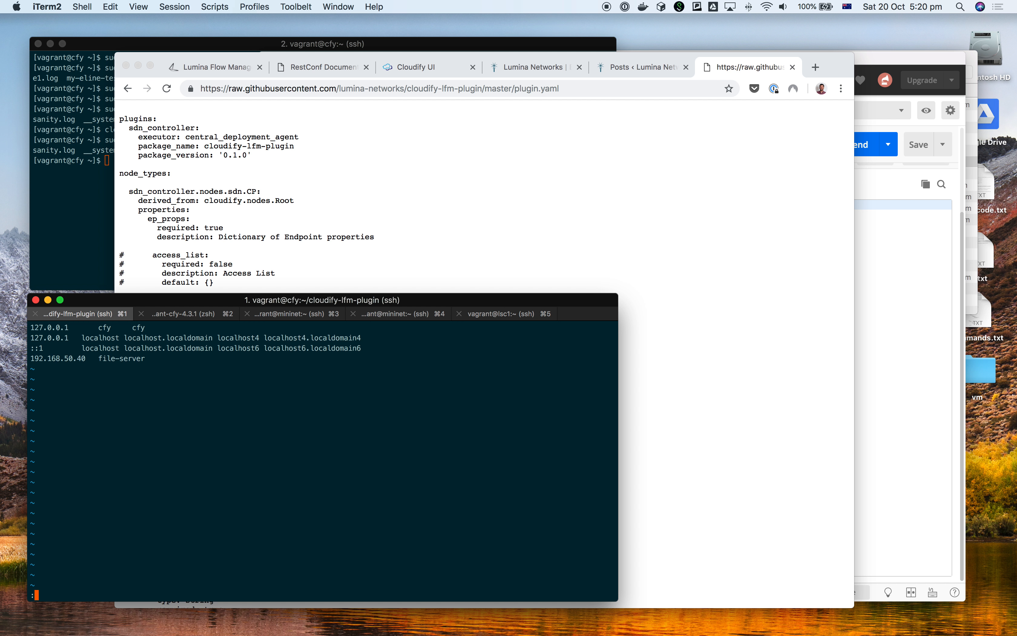
pyautogui.press('Return')
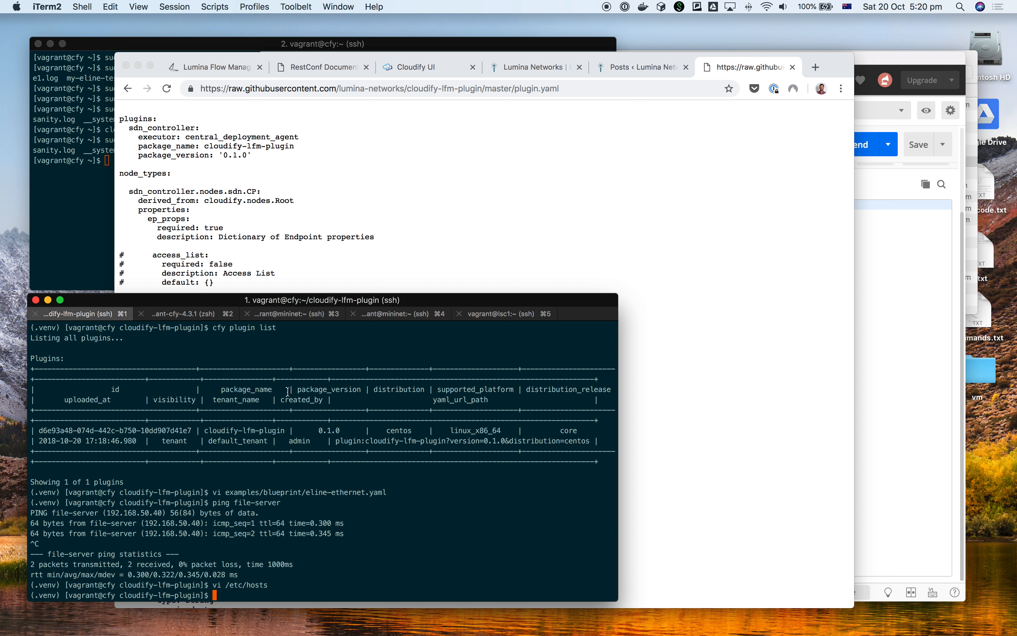
# Switch to the Cloudify UI in Chrome, log out, and log back in as admin.
pyautogui.click(200, 159)
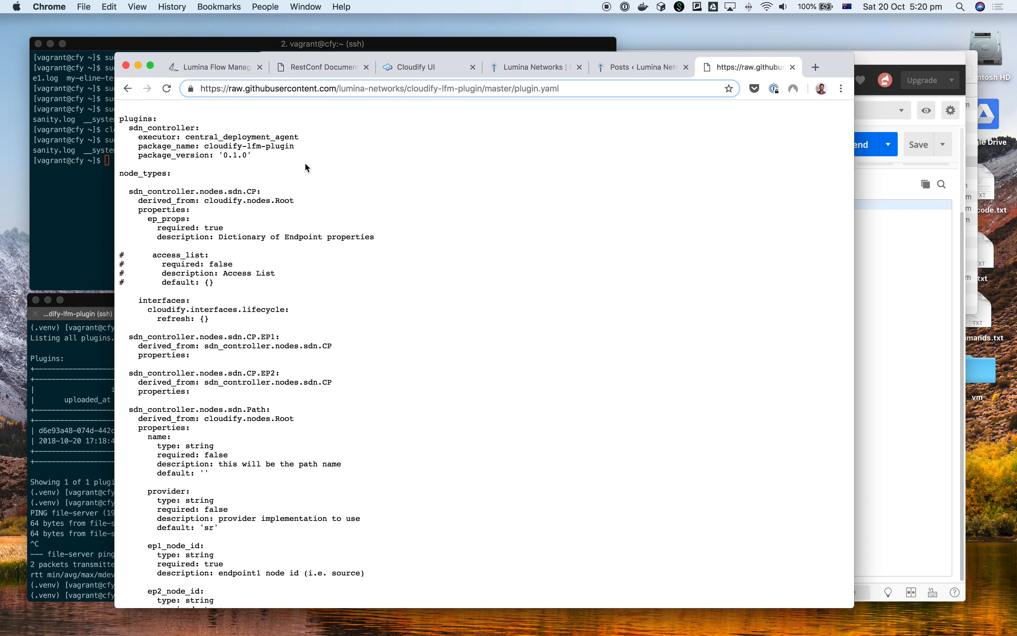
pyautogui.click(403, 70)
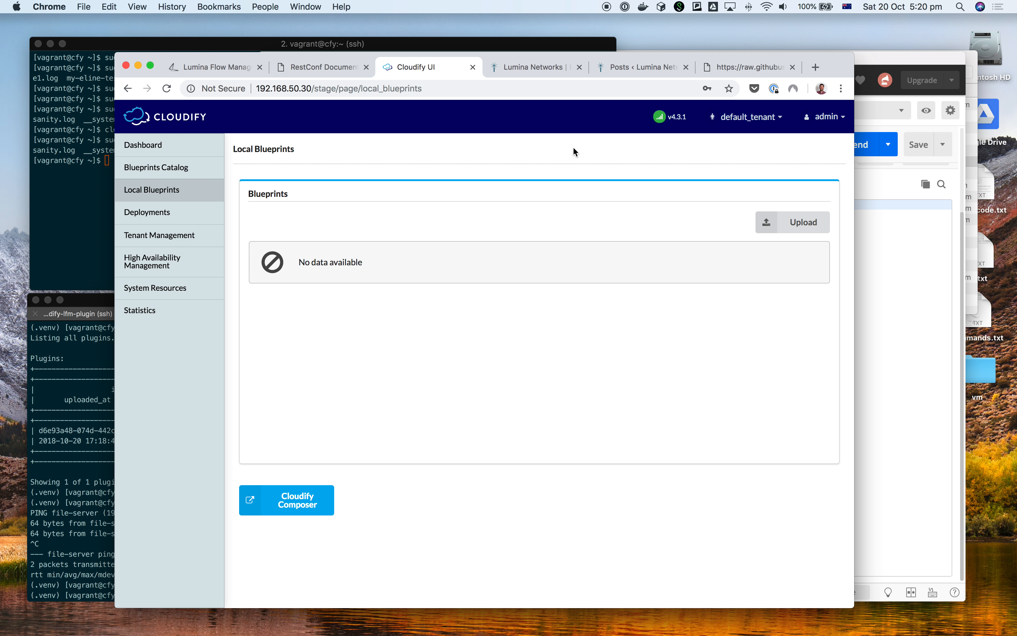
pyautogui.click(821, 117)
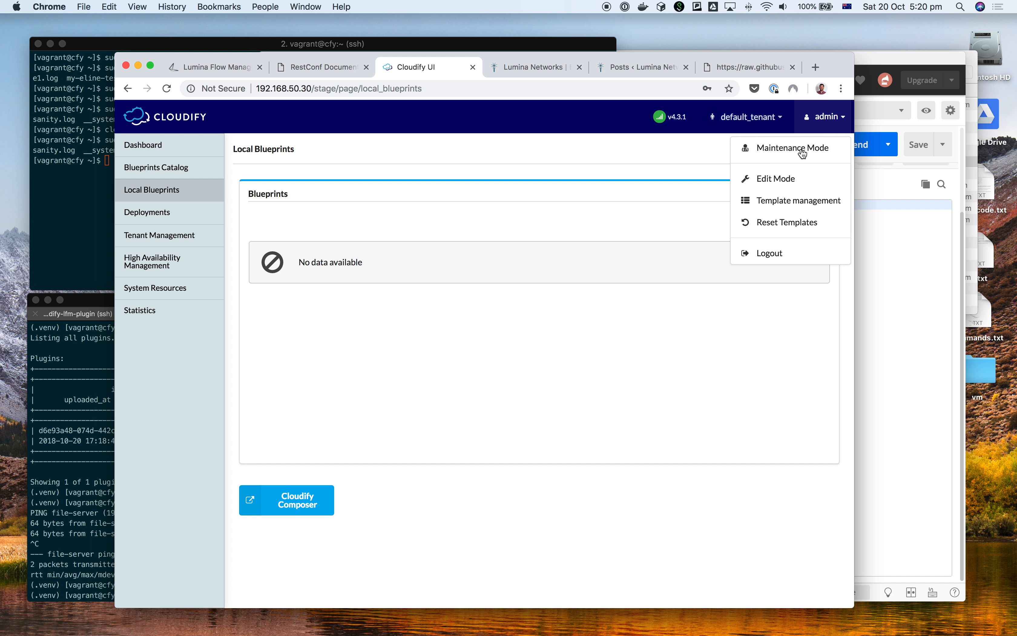
pyautogui.click(774, 254)
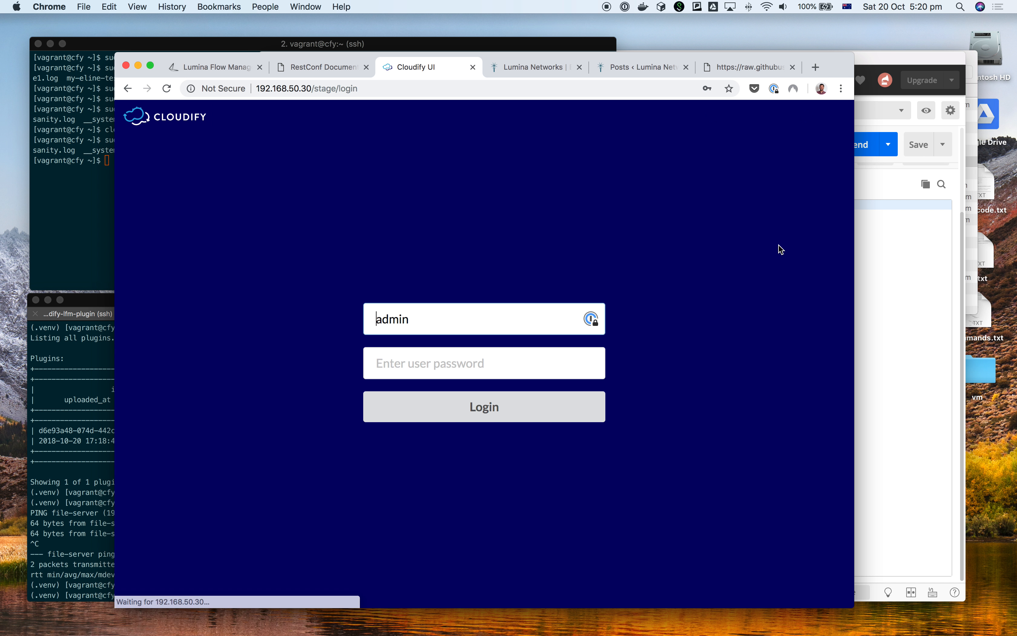
pyautogui.click(470, 408)
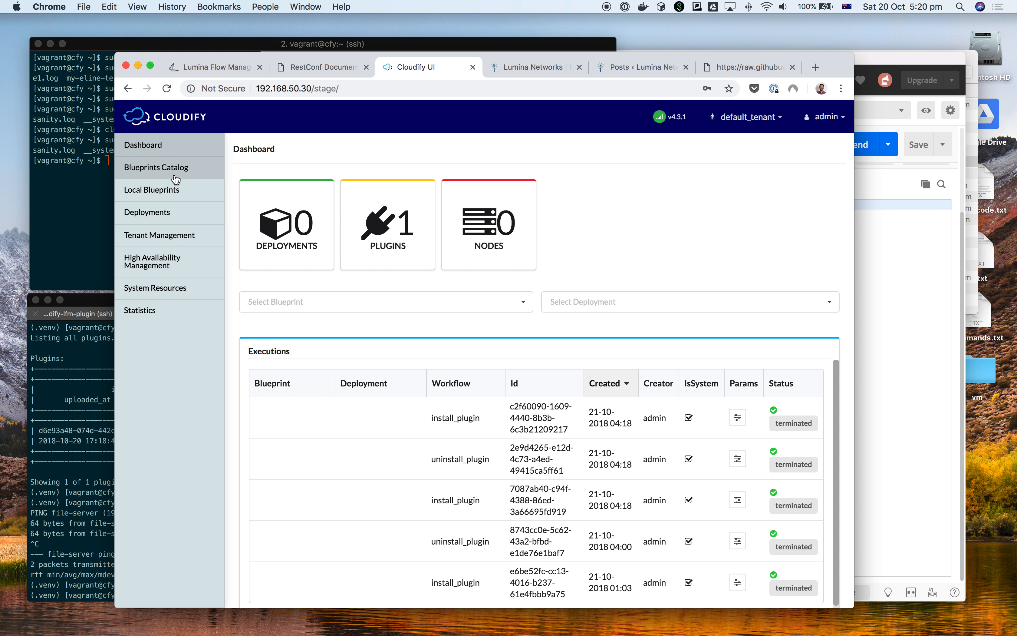
# Start a blueprint upload from Local Blueprints and choose blueprint.zip in the examples folder as the package file.
pyautogui.click(185, 194)
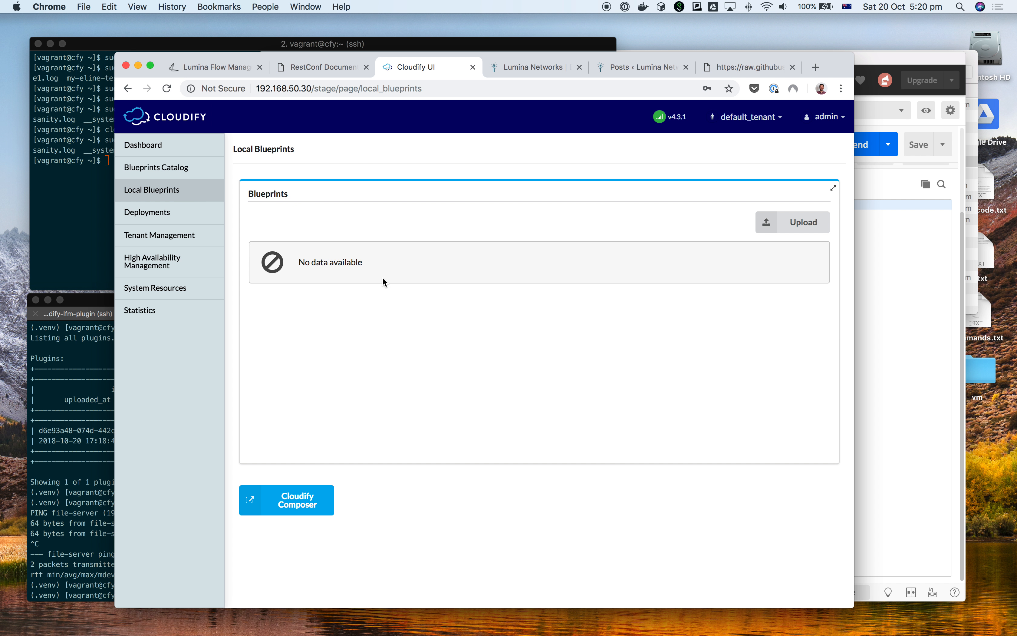
pyautogui.click(768, 223)
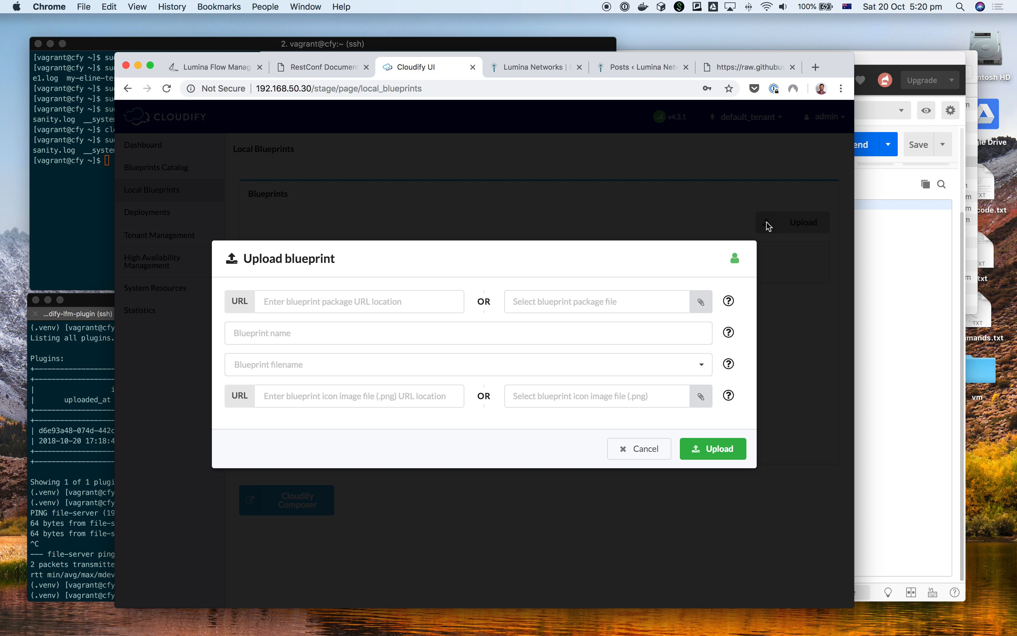
pyautogui.click(700, 303)
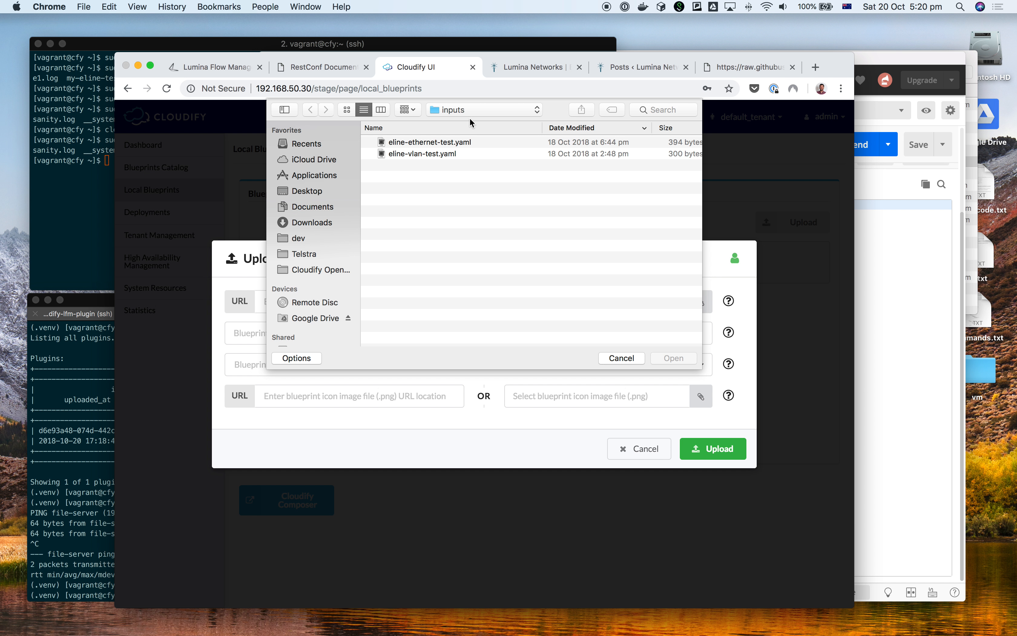
pyautogui.click(470, 118)
pyautogui.click(483, 110)
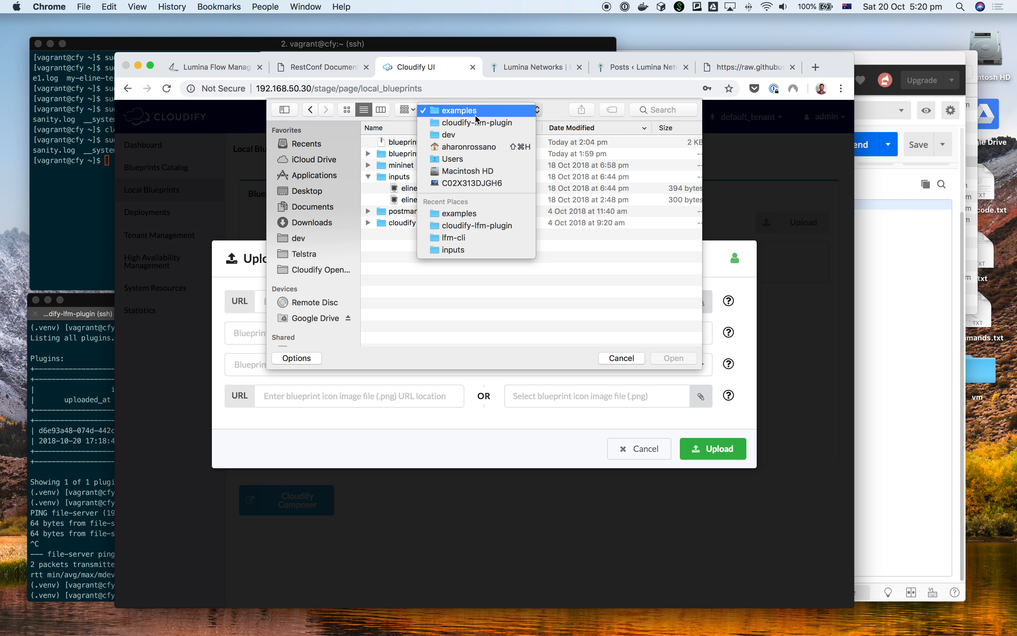
pyautogui.click(411, 298)
pyautogui.click(399, 143)
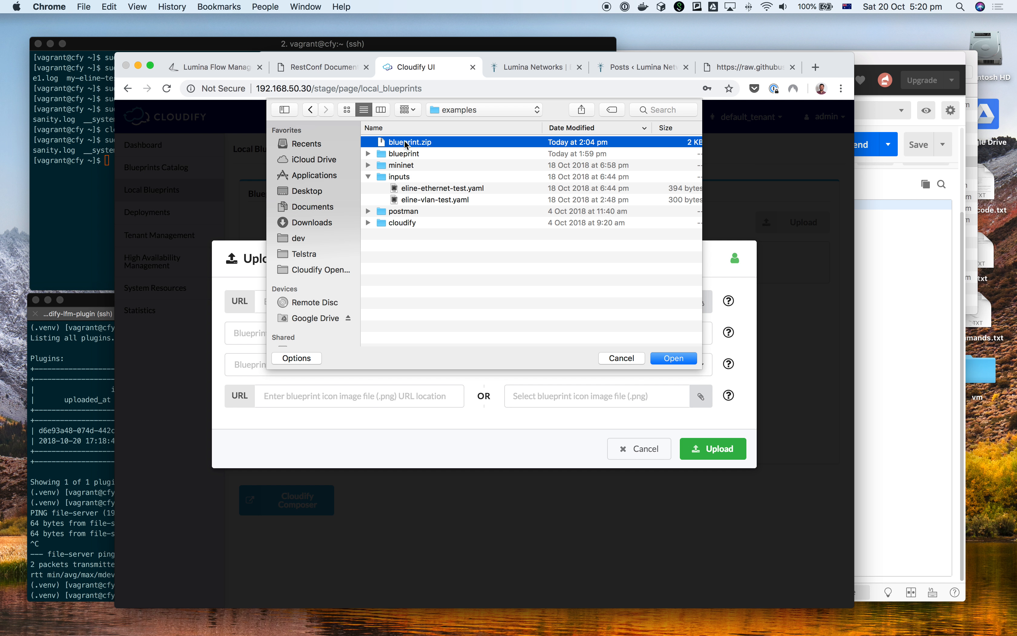
pyautogui.click(368, 153)
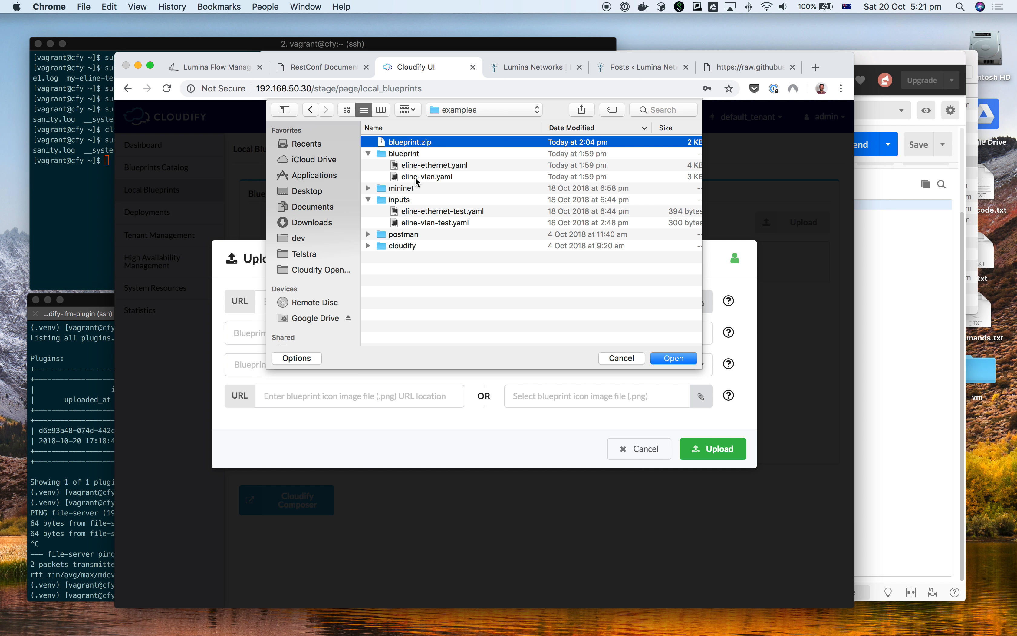
pyautogui.doubleClick(415, 143)
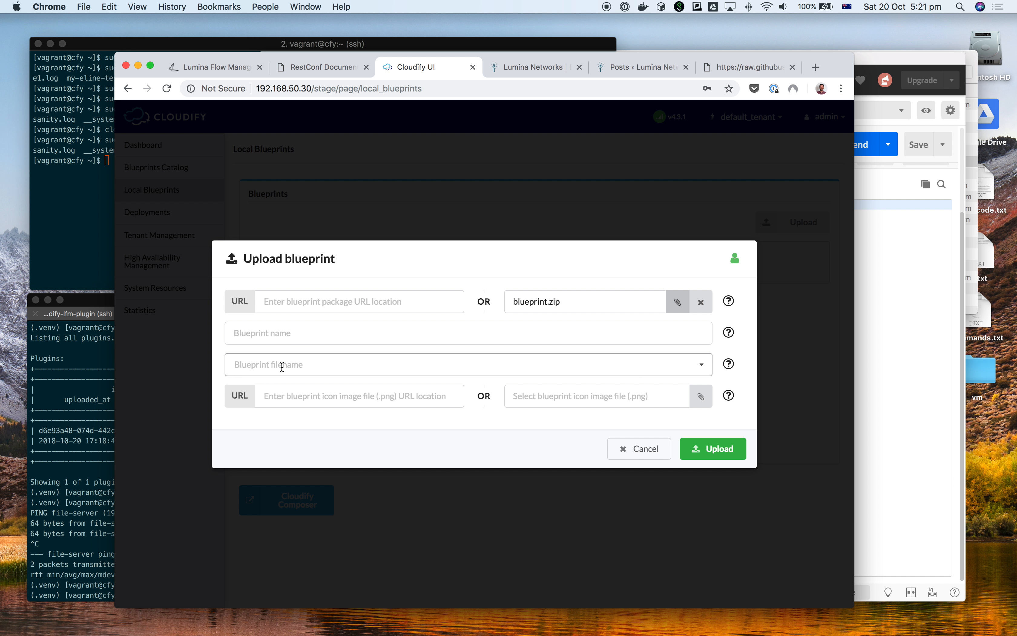
# Name the blueprint eline-ethernet, choose eline-ethernet.yaml as its blueprint file, and upload it.
pyautogui.click(283, 341)
pyautogui.write('e')
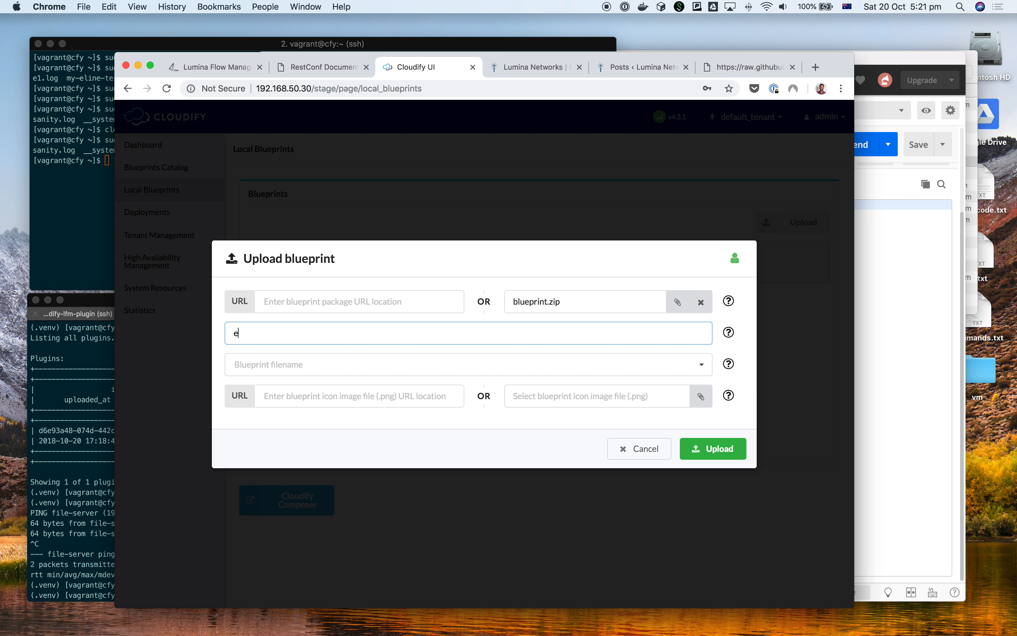
pyautogui.write('line-ethernet')
pyautogui.click(280, 364)
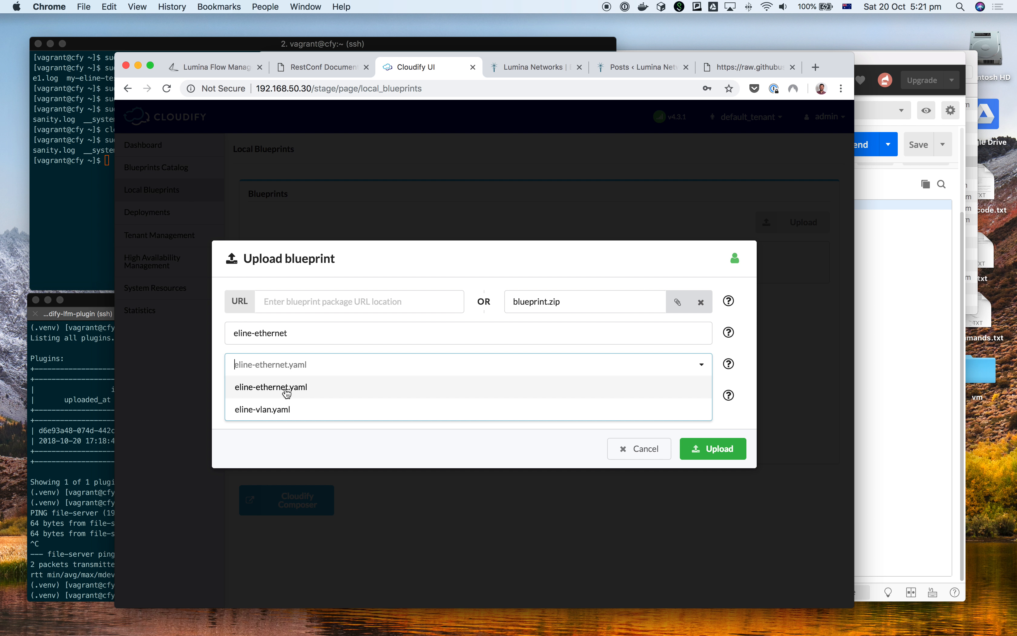
pyautogui.click(274, 391)
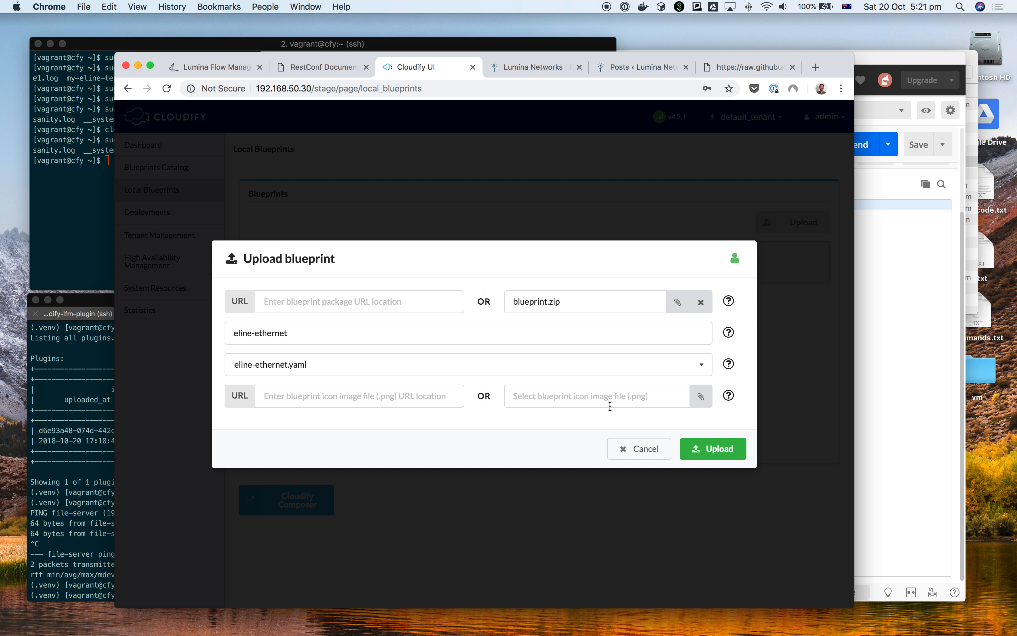
pyautogui.click(713, 449)
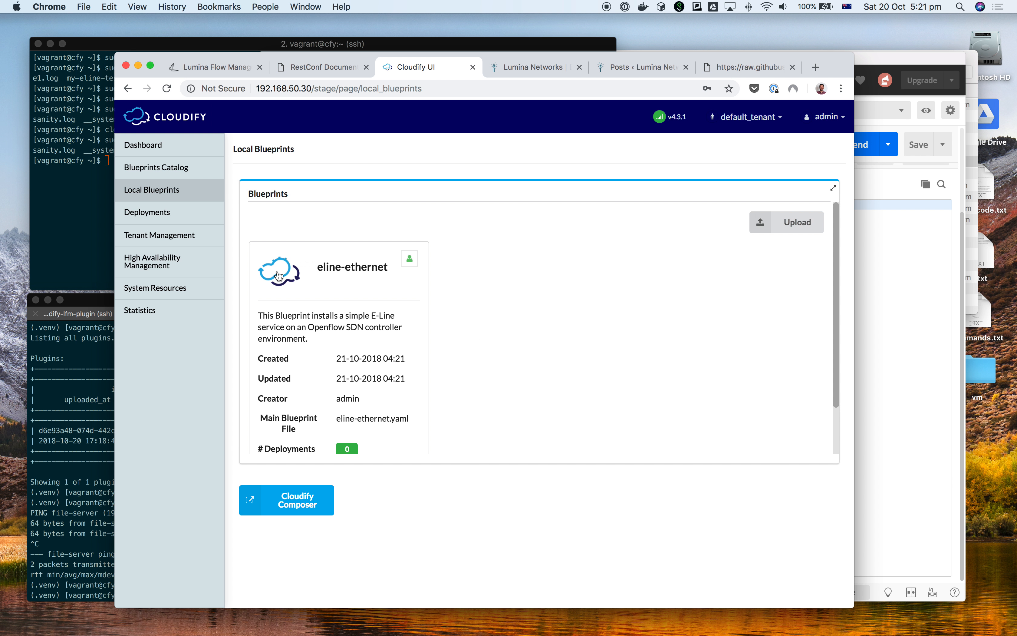
pyautogui.scroll(-3, 370, 323)
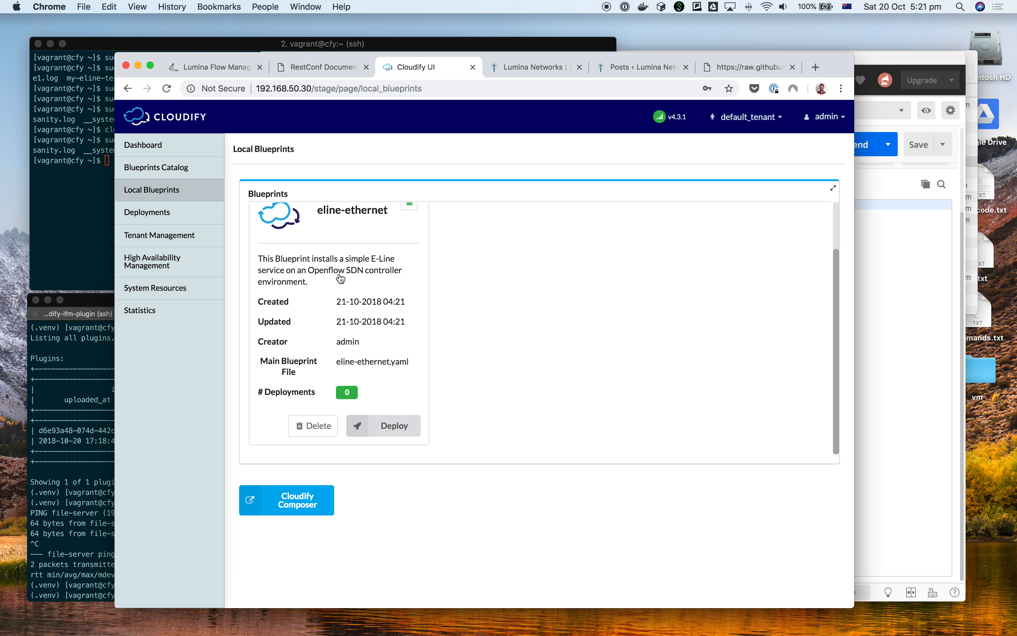
# Start a new deployment named my-eline-test1 based on the eline-ethernet blueprint.
pyautogui.click(169, 218)
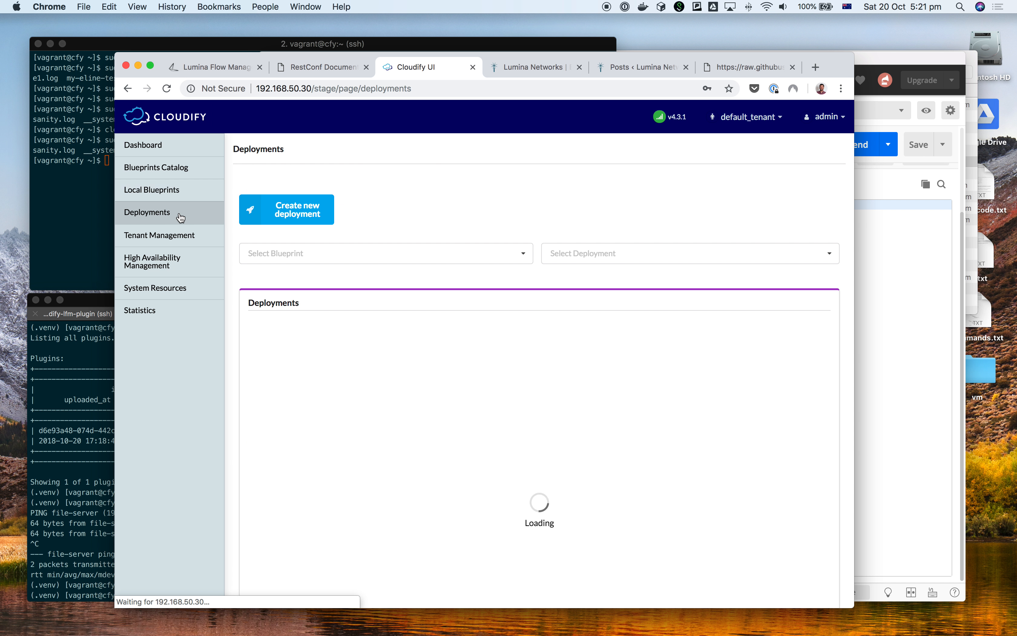
pyautogui.click(289, 216)
pyautogui.click(277, 321)
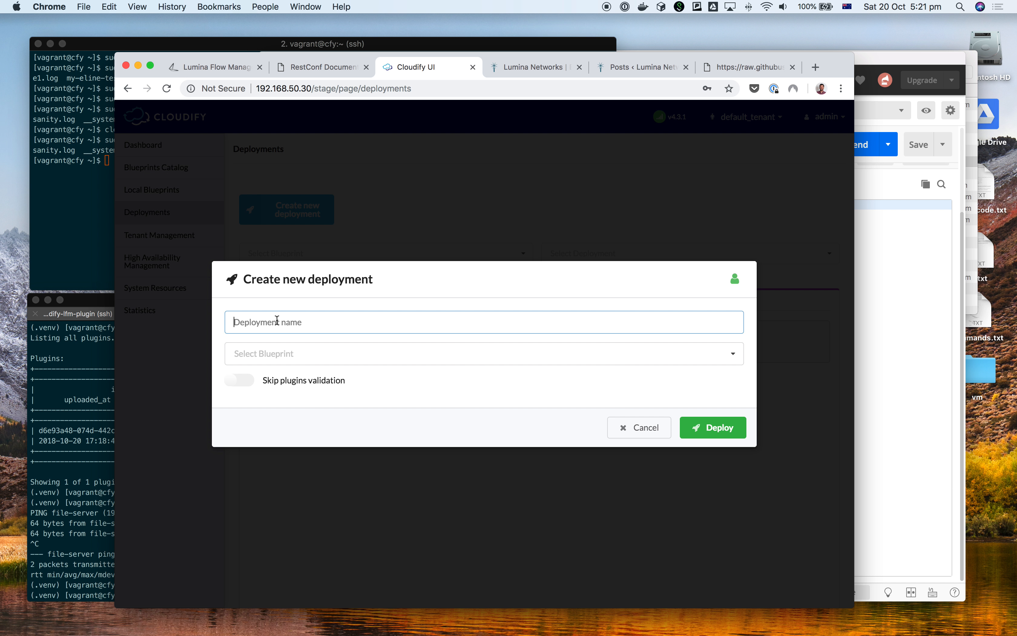
pyautogui.write('my-eline-test1')
pyautogui.click(285, 351)
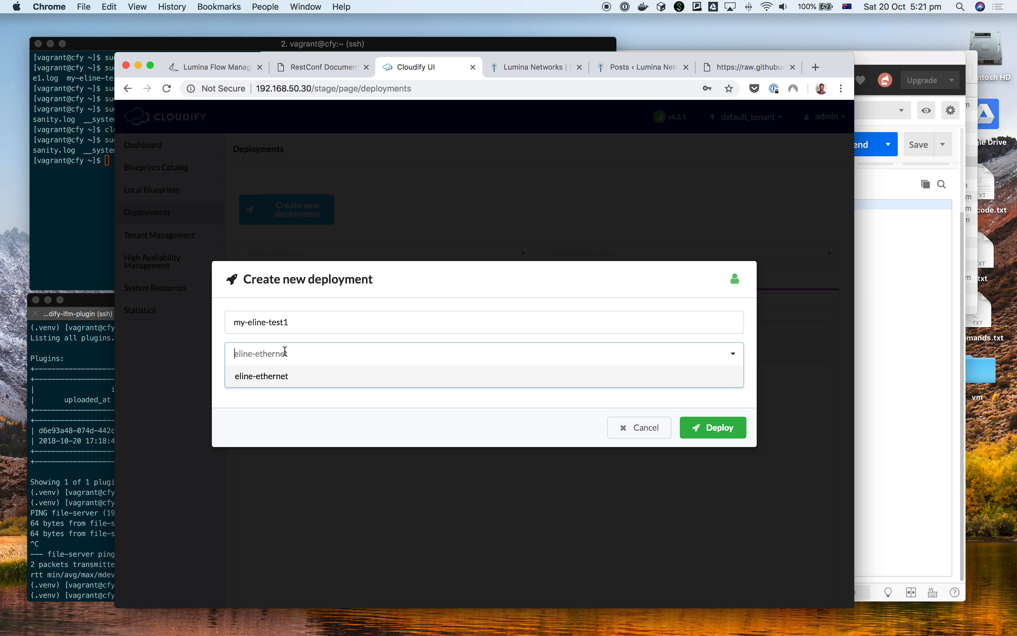
pyautogui.click(263, 379)
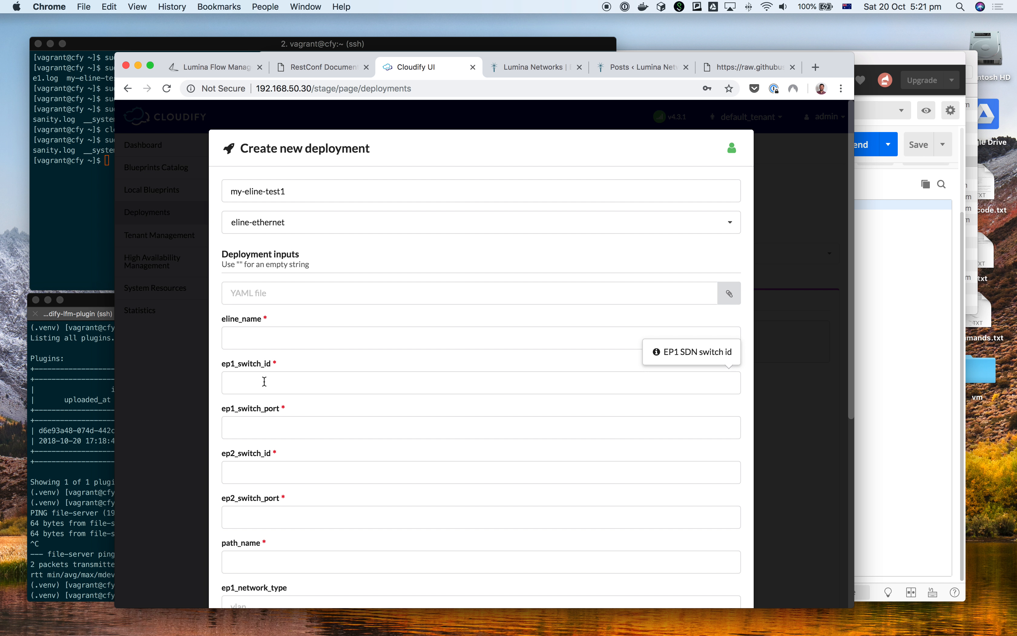
# Fill the deployment inputs from eline-ethernet-test.yaml in the examples' inputs folder.
pyautogui.scroll(-5, 347, 320)
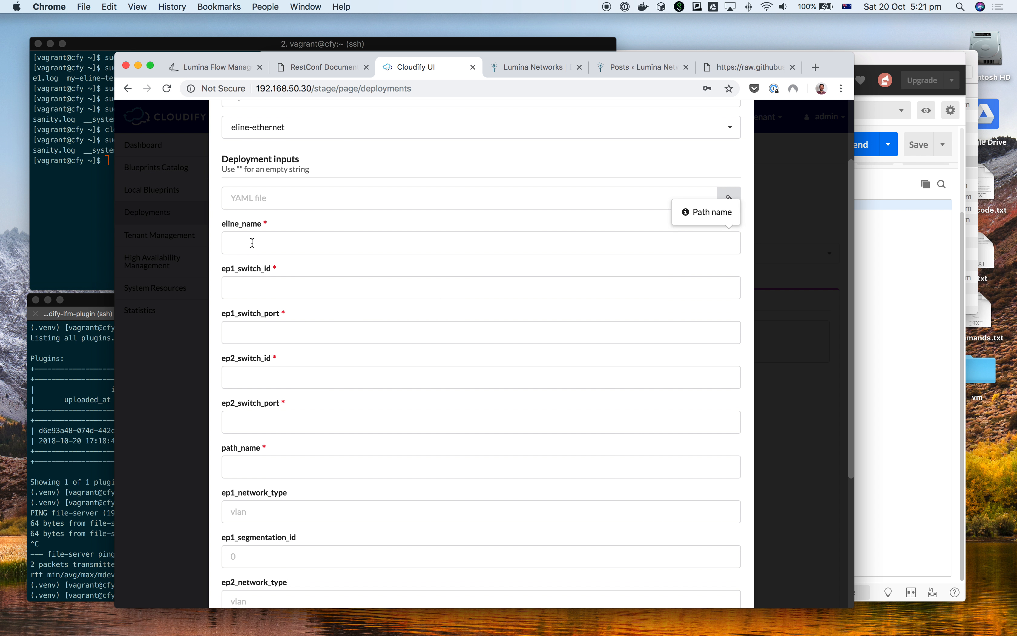
pyautogui.scroll(-5, 290, 270)
pyautogui.scroll(10, 294, 326)
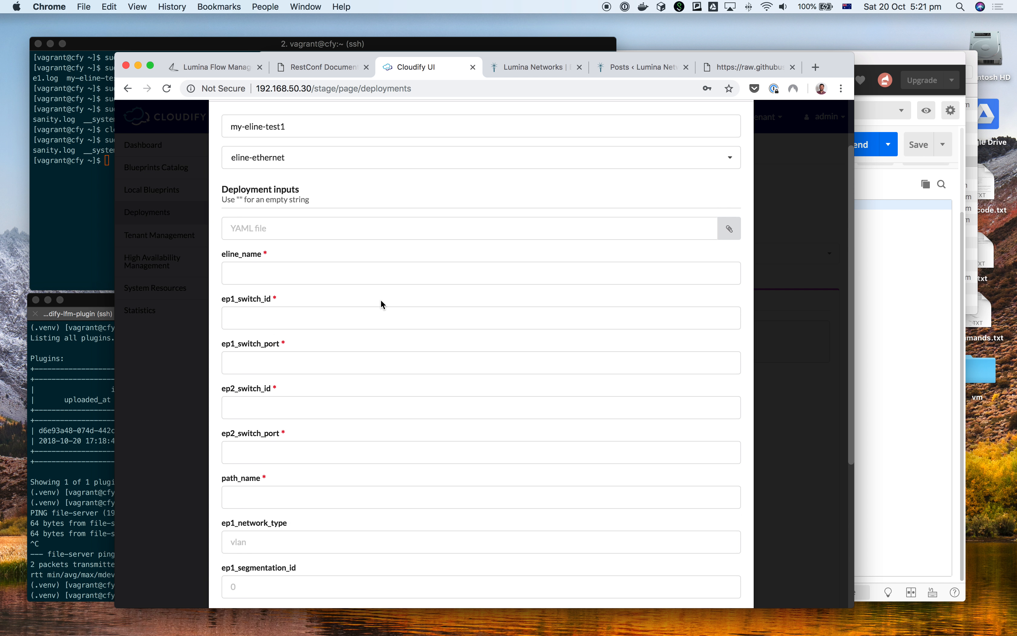
pyautogui.click(730, 269)
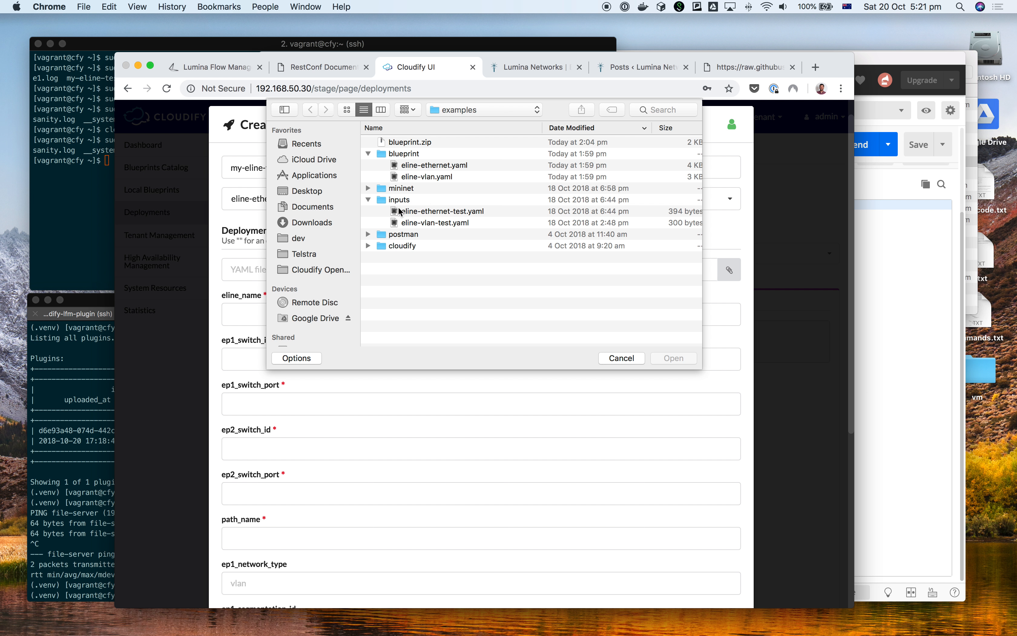
pyautogui.doubleClick(444, 214)
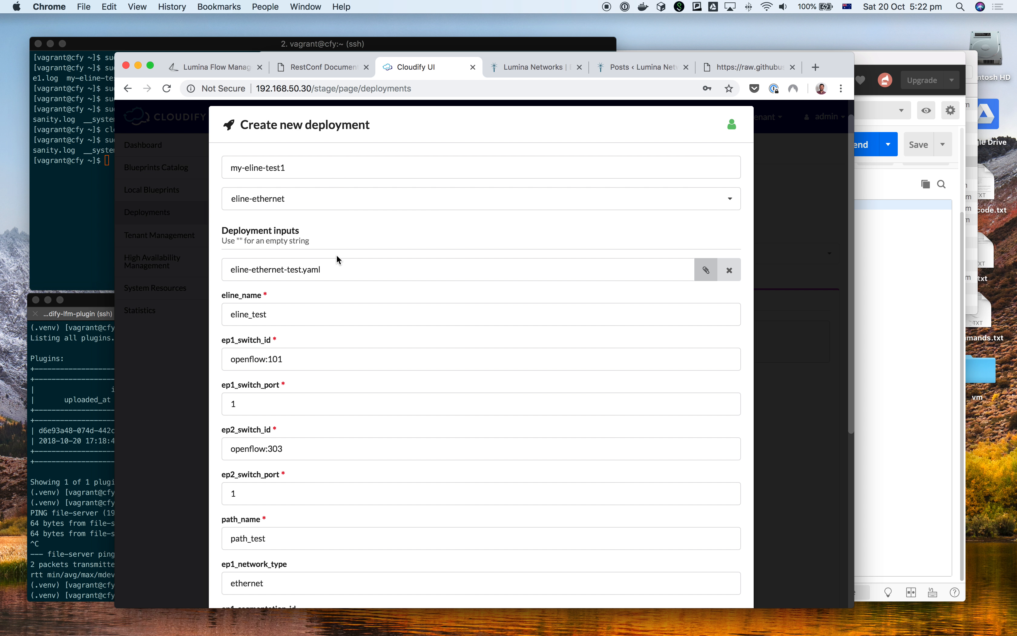
pyautogui.scroll(-2, 168, 342)
# Switch to the cfy session in iTerm2, view examples/inputs/eline-ethernet-test.yaml in vi, and quit without changes.
pyautogui.click(84, 361)
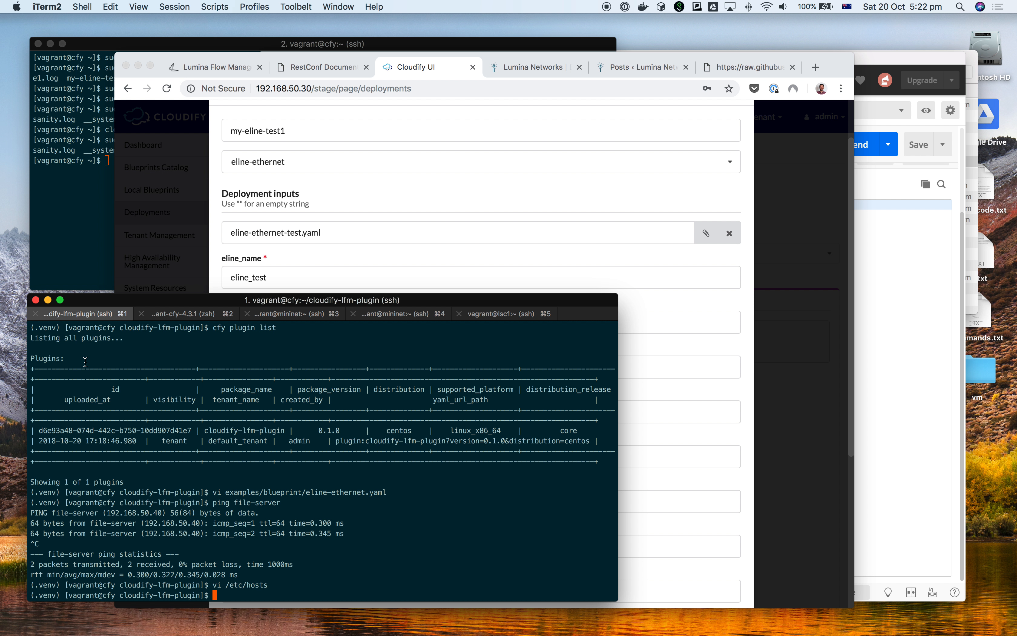
pyautogui.write('vi examples/blueprint')
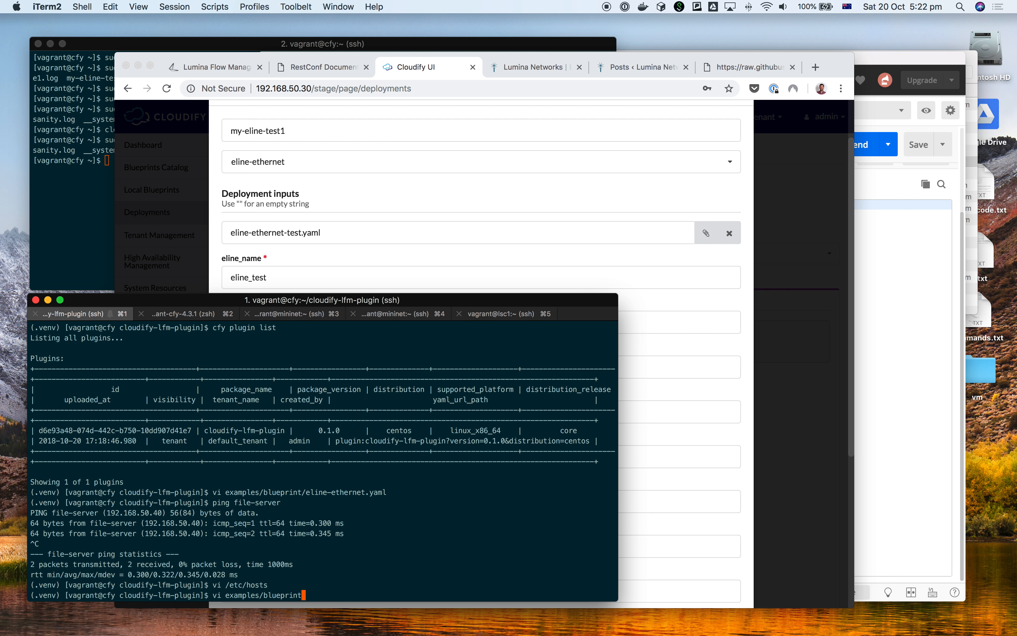
pyautogui.press('BackSpace')
pyautogui.press('BackSpace')
pyautogui.press('BackSpace')
pyautogui.press('BackSpace')
pyautogui.press('BackSpace')
pyautogui.write('i')
pyautogui.press('Tab')
pyautogui.write('e')
pyautogui.press('Tab')
pyautogui.write('e')
pyautogui.press('Tab')
pyautogui.press('Return')
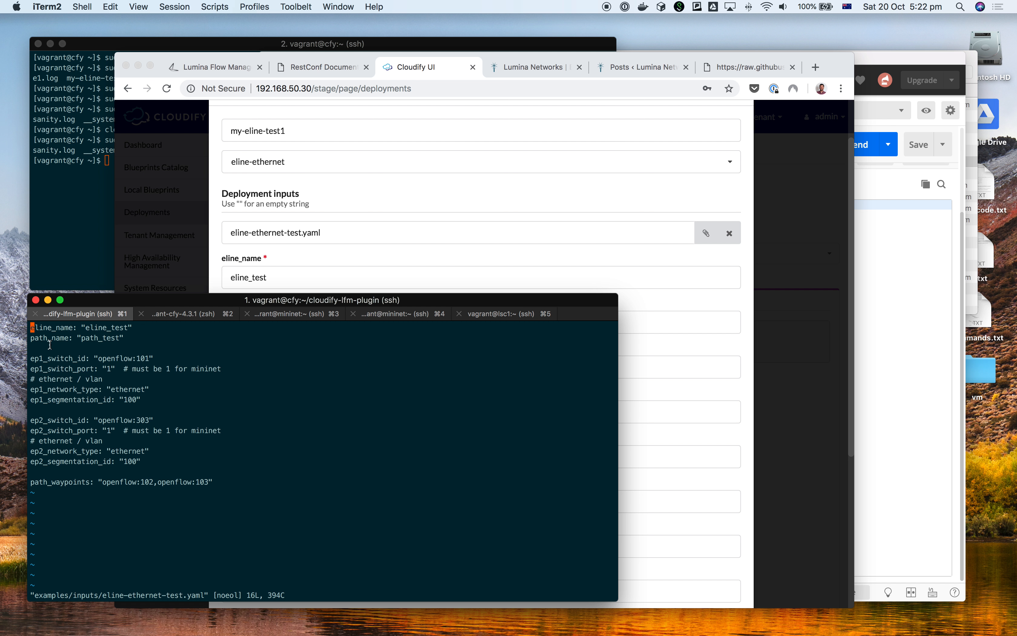
pyautogui.press('j')
pyautogui.press('j')
pyautogui.write(':q')
pyautogui.press('Return')
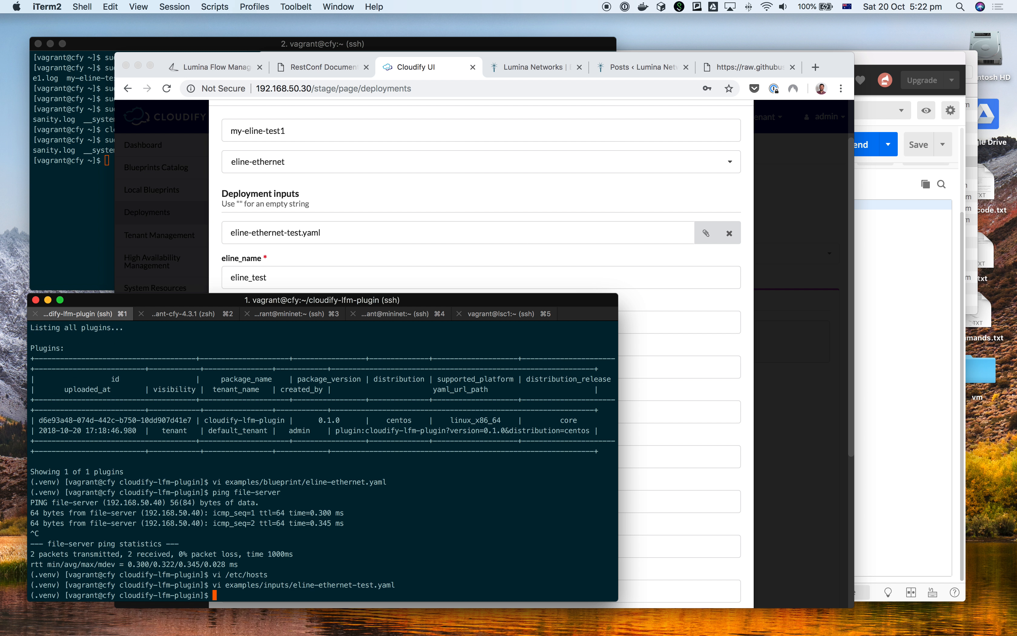
# Return to the Cloudify deployment form in Chrome and review the E-Line name and endpoint switch inputs.
pyautogui.click(261, 273)
pyautogui.scroll(-2, 246, 286)
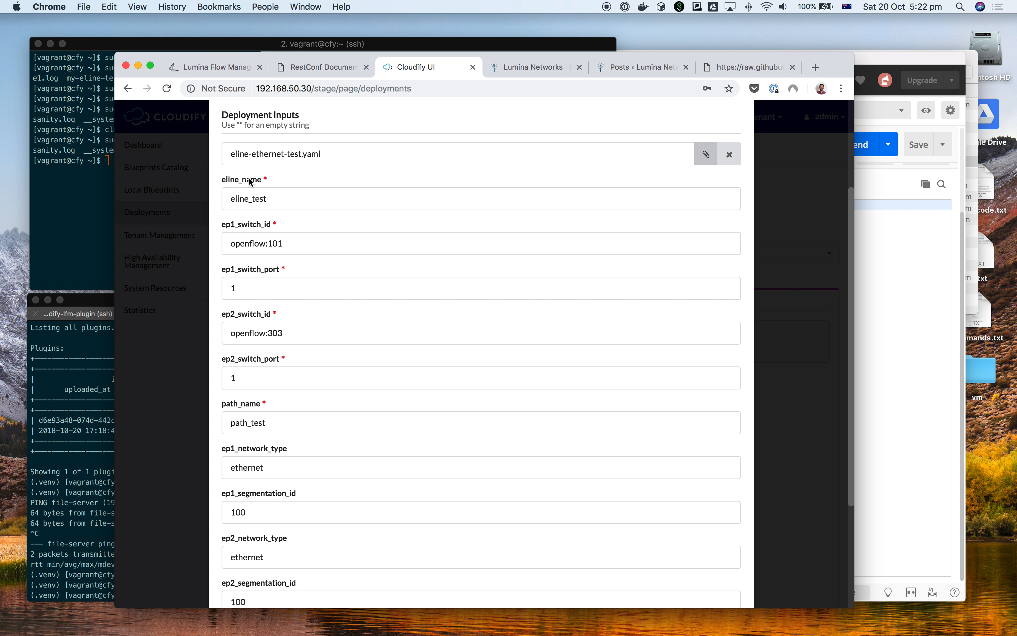
pyautogui.scroll(-1, 280, 203)
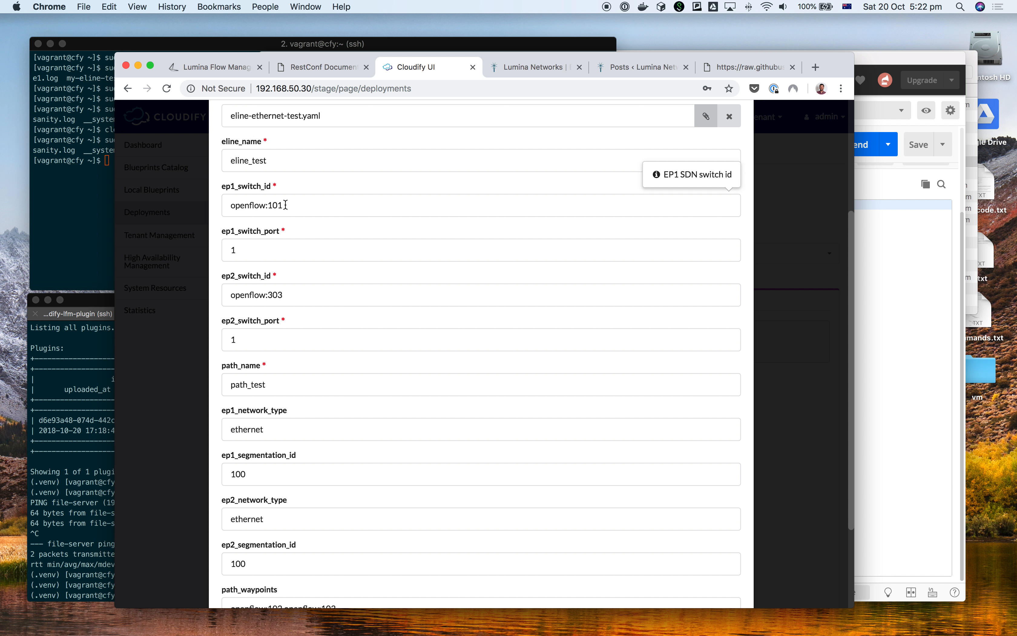
# Switch to the Mininet session in iTerm2, run dump-all, and highlight the h101-eth0 interface of host h101.
pyautogui.click(75, 314)
pyautogui.click(179, 317)
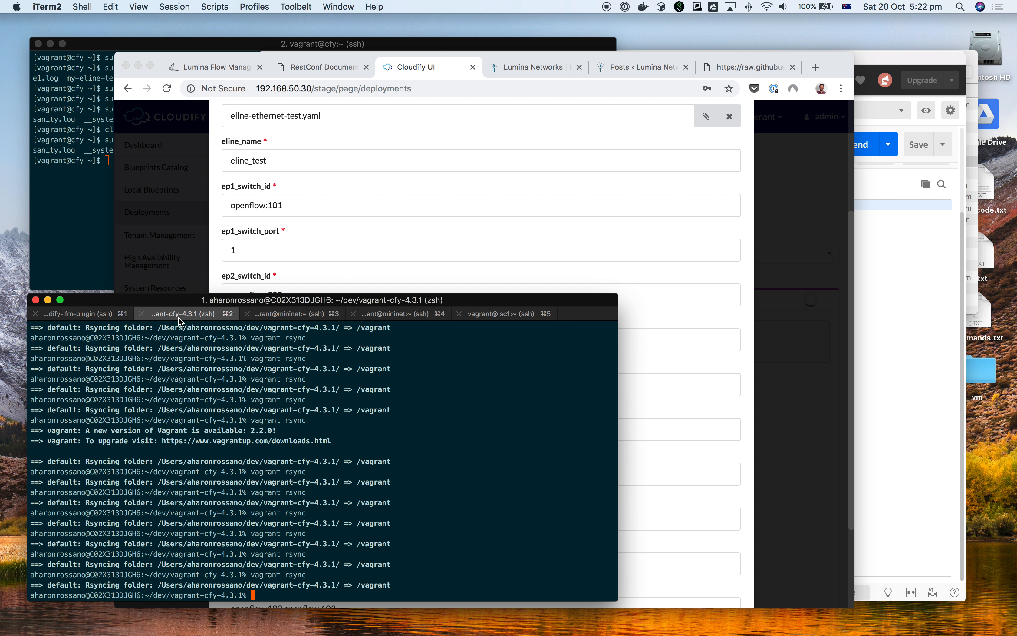
pyautogui.press('super+3')
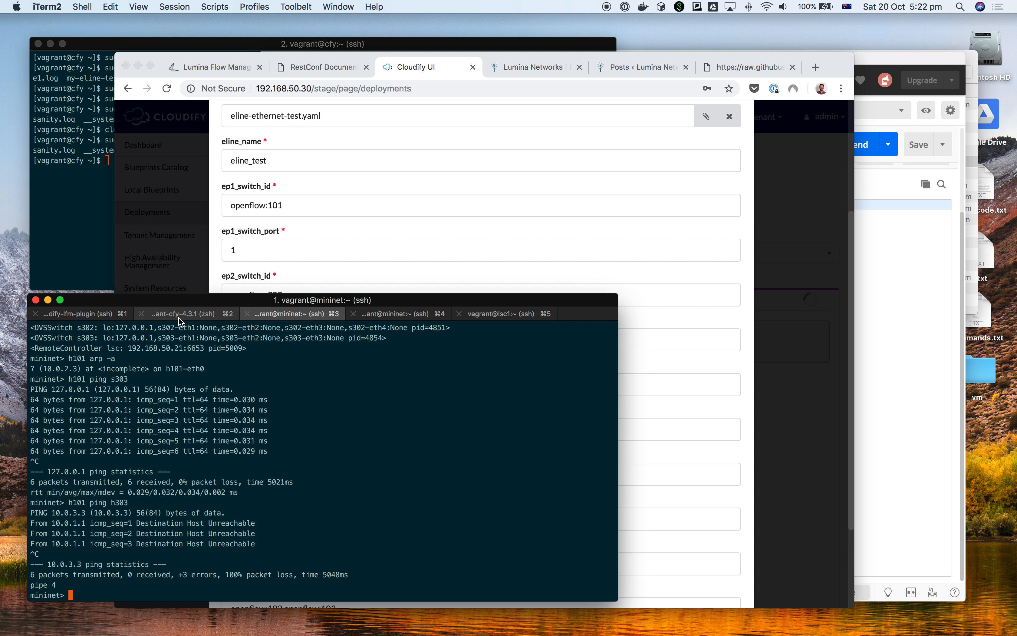
pyautogui.write('t')
pyautogui.press('BackSpace')
pyautogui.write('dump-all')
pyautogui.press('Return')
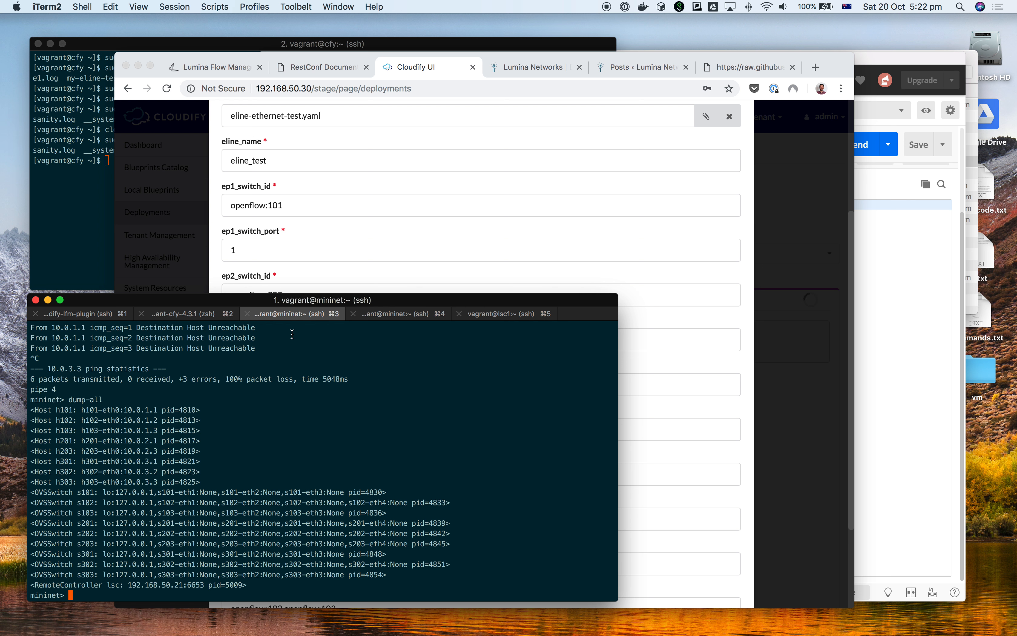
pyautogui.doubleClick(92, 412)
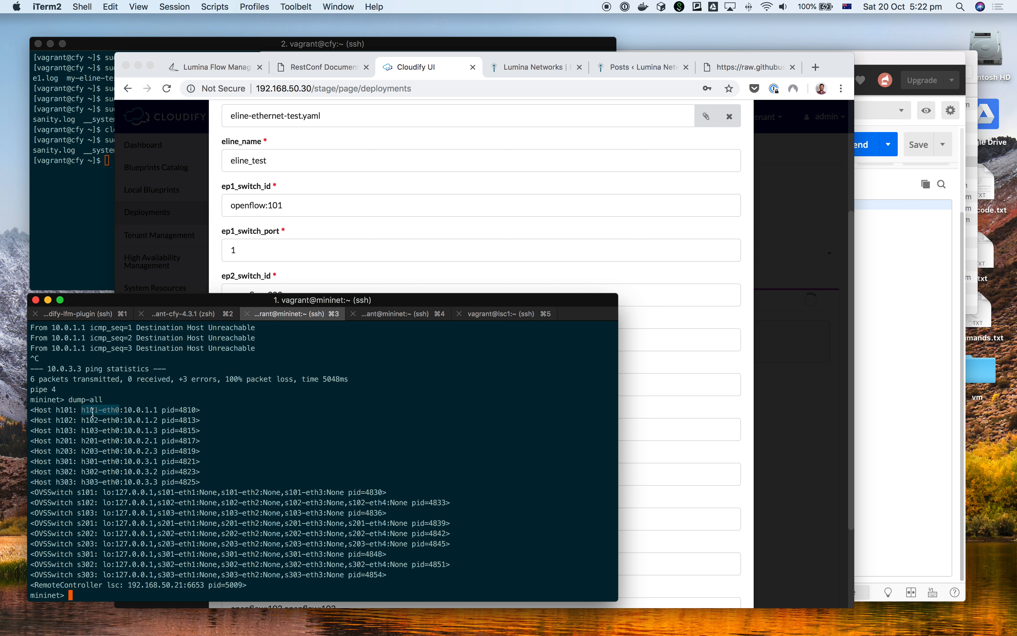
# Check ep2_switch_id in the Cloudify deployment form, and view the network topology in Lumina Flow Manager.
pyautogui.click(305, 203)
pyautogui.scroll(-4, 296, 225)
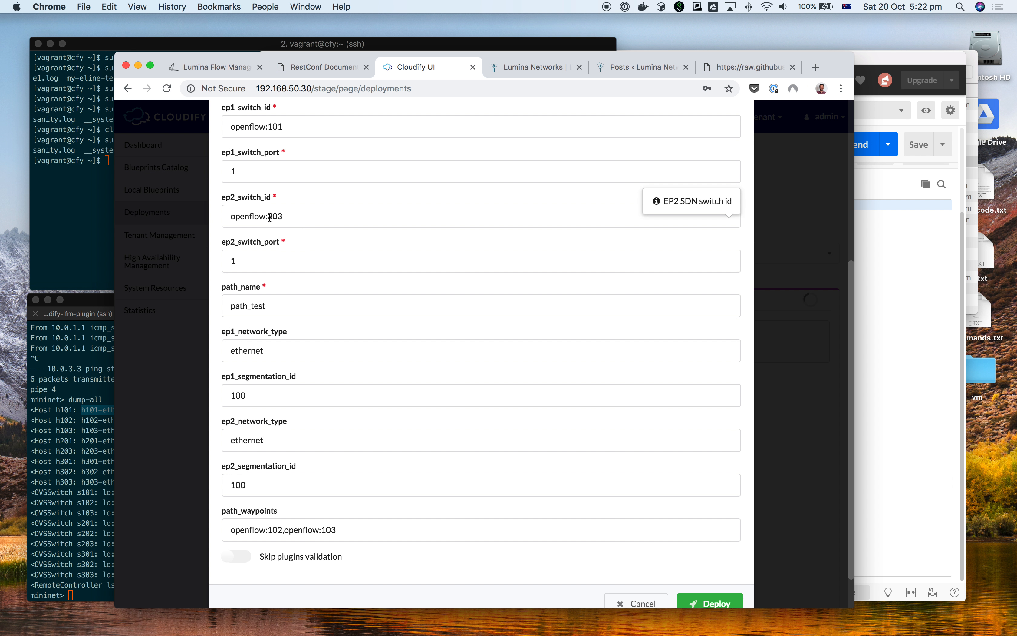
pyautogui.doubleClick(271, 219)
pyautogui.click(214, 67)
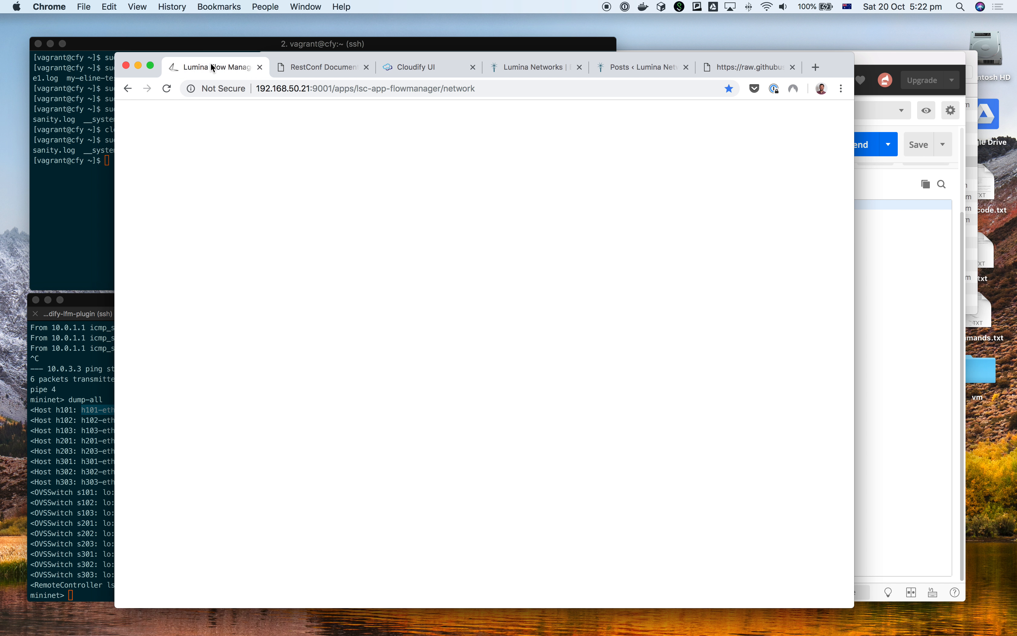
pyautogui.moveTo(415, 402); pyautogui.dragTo(435, 332)
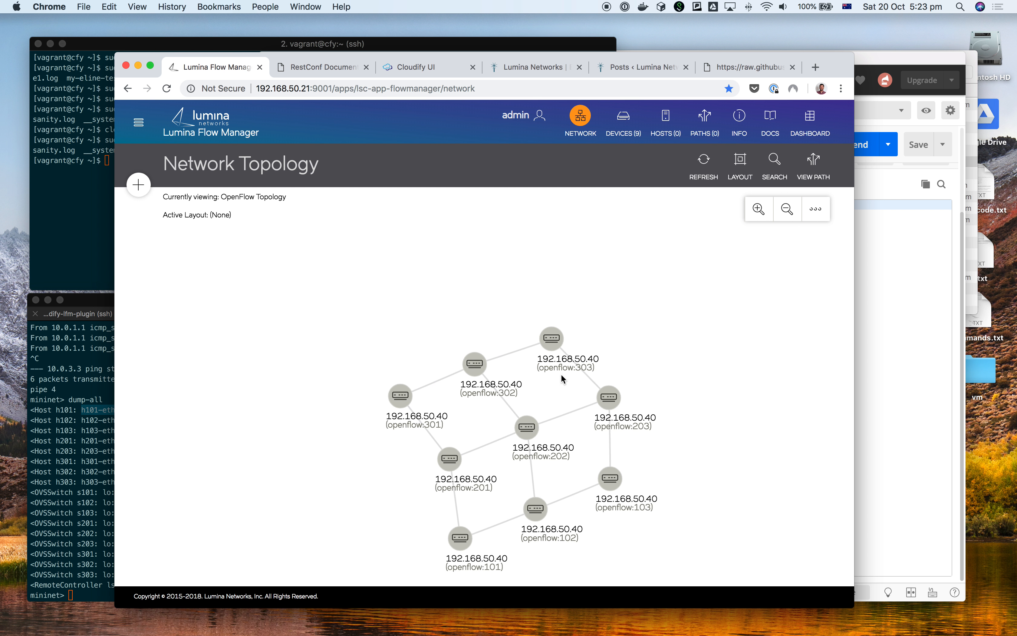
# Return to the Cloudify deployment form, review the remaining inputs through path_waypoints, and deploy my-eline-test1.
pyautogui.click(328, 65)
pyautogui.click(399, 65)
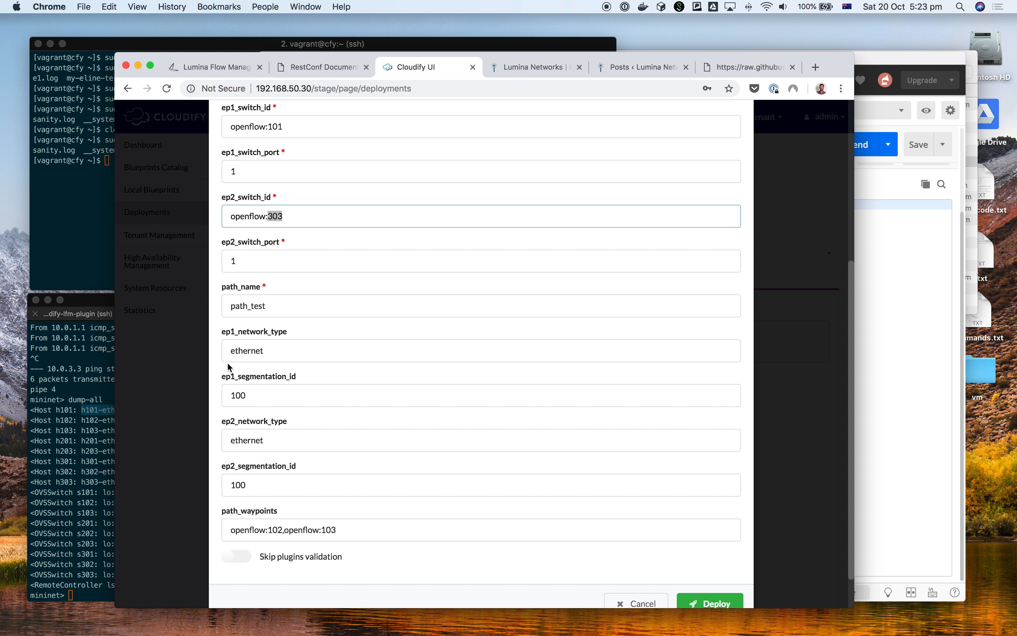
pyautogui.scroll(-2, 280, 284)
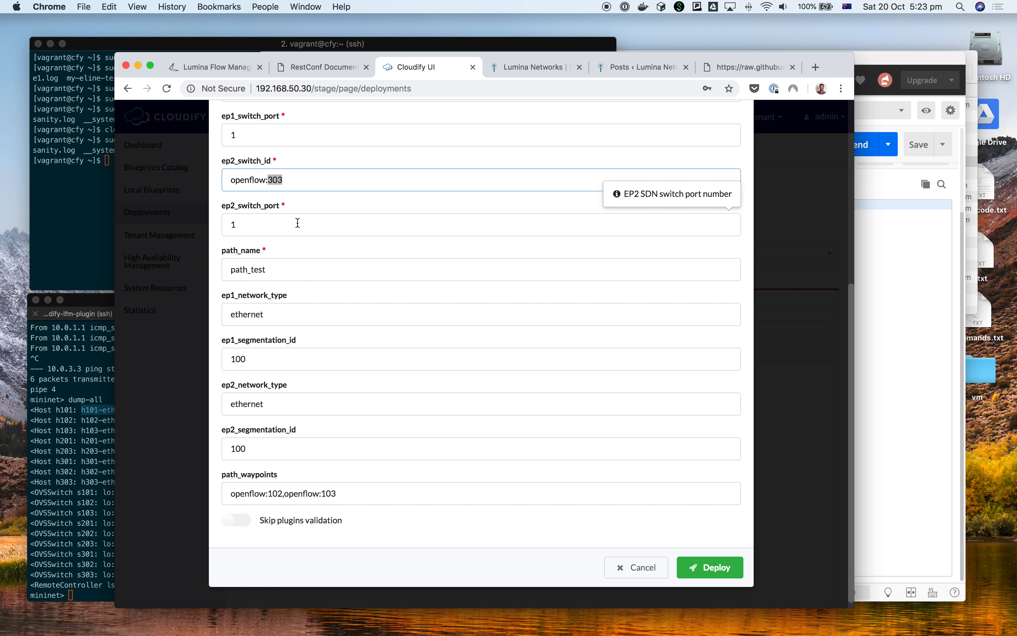
pyautogui.scroll(-1, 312, 312)
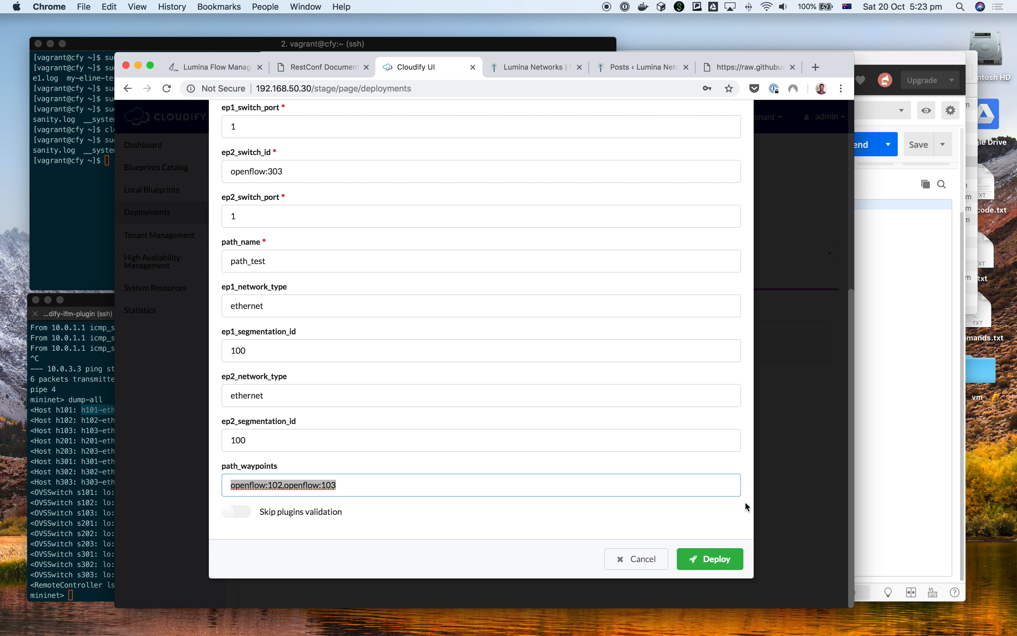
pyautogui.click(726, 558)
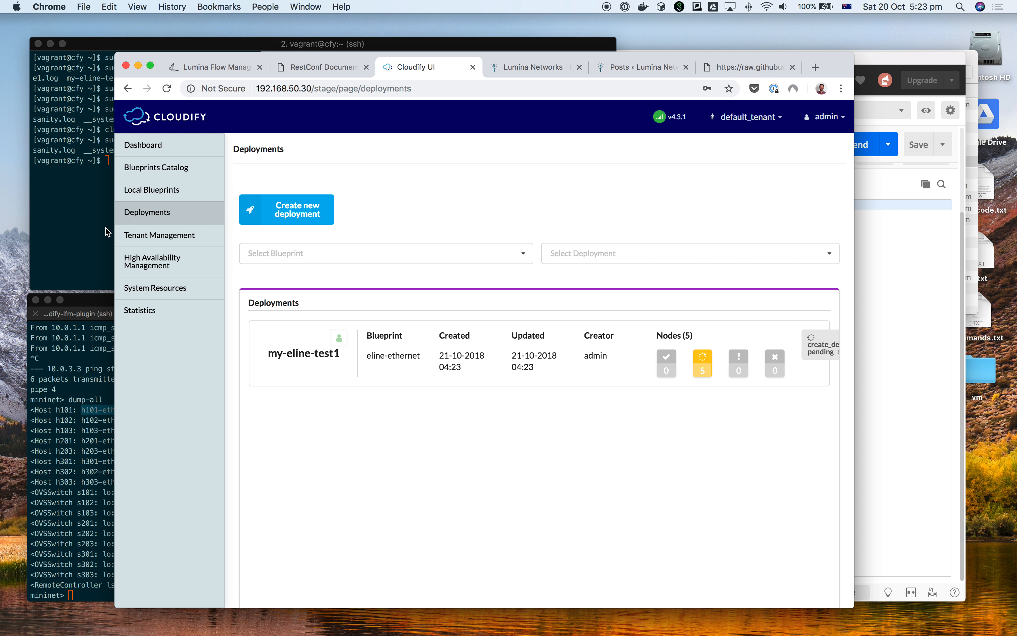
# Switch to the cfy log session in iTerm2 and list /var/log/cloudify/mgmtworker/logs/ with sudo.
pyautogui.click(108, 231)
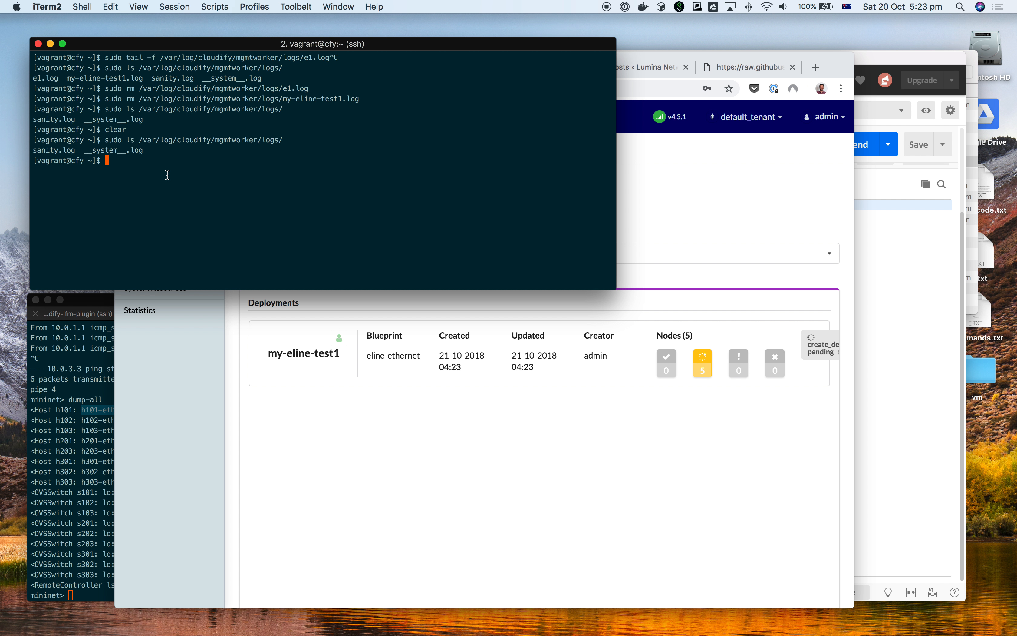
pyautogui.press('Up')
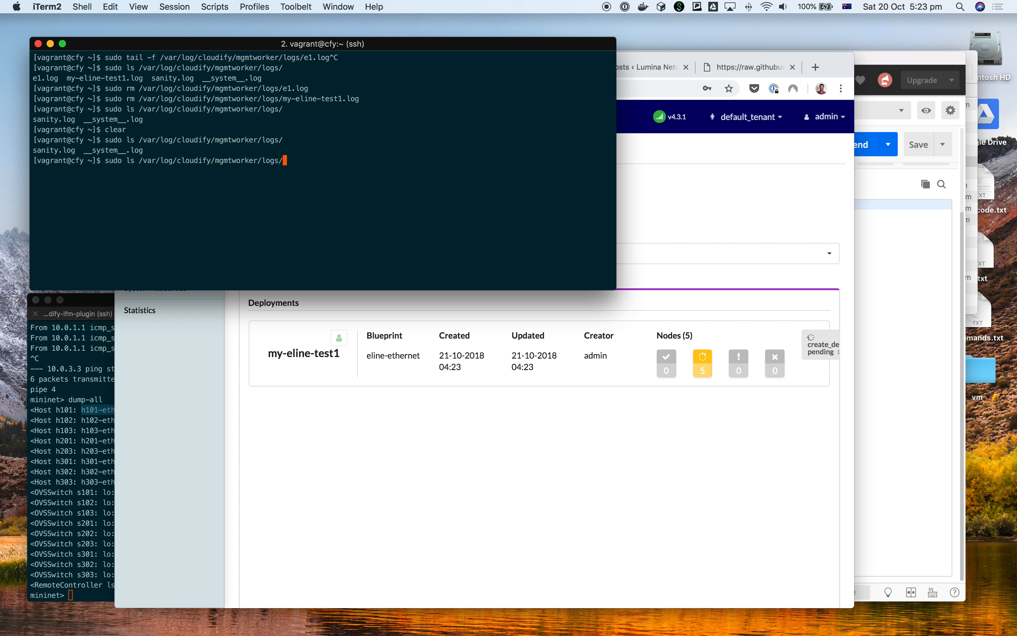
pyautogui.press('Return')
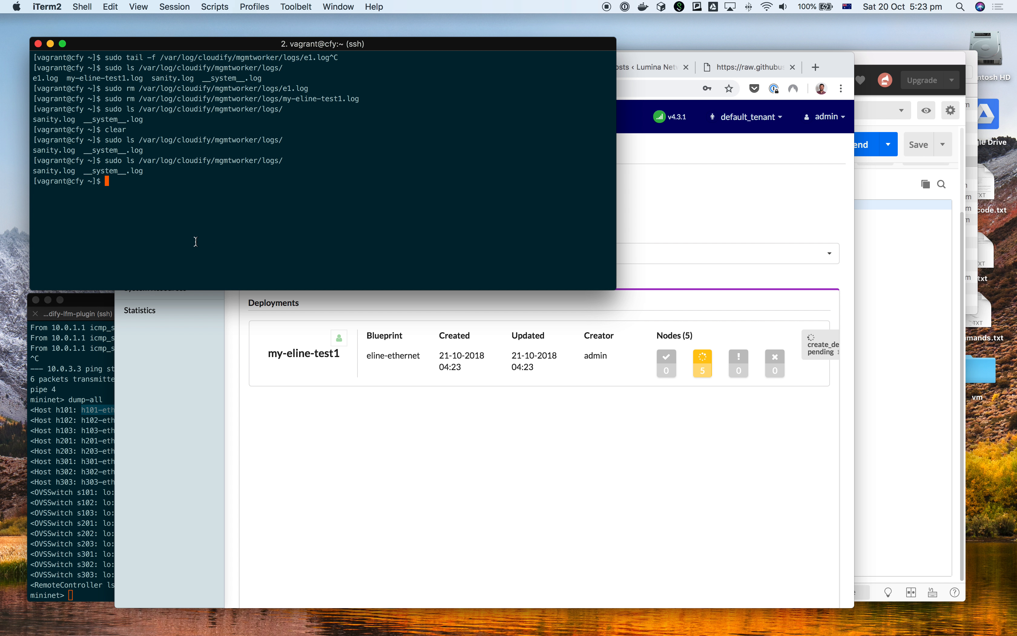
# Check the my-eline-test1 entry in Cloudify's deployments, and in iTerm2 list /var/log/cloudify/mgmtworker/logs/ with sudo.
pyautogui.click(447, 517)
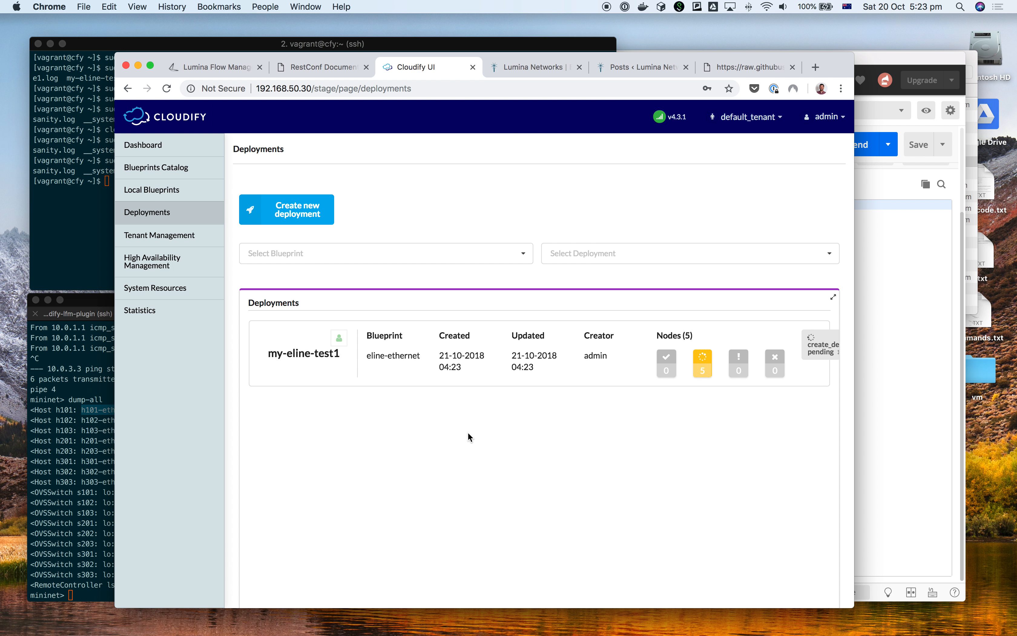
pyautogui.press('super+Tab')
pyautogui.press('Up')
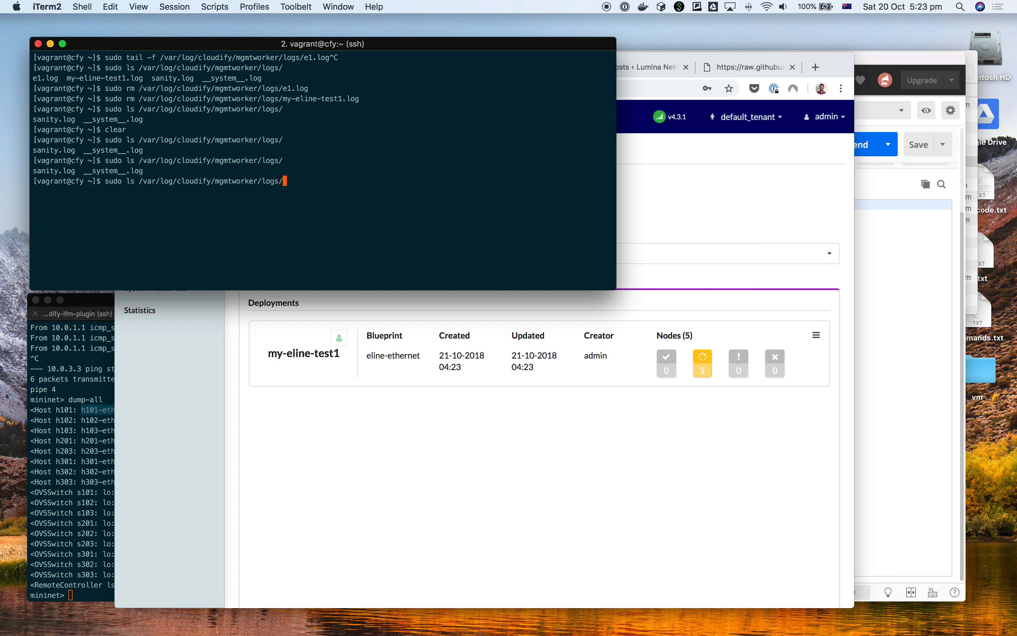
pyautogui.press('Return')
# Open the my-eline-test1 deployment in Cloudify and review its topology, nodes, inputs, outputs, executions and events/logs.
pyautogui.click(175, 393)
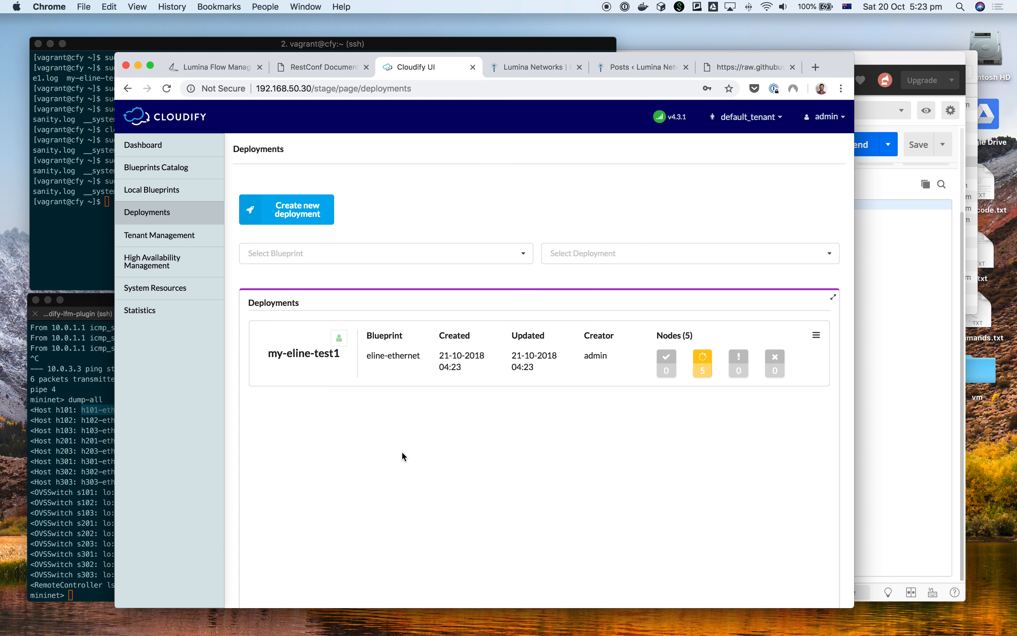
pyautogui.click(299, 356)
pyautogui.click(85, 224)
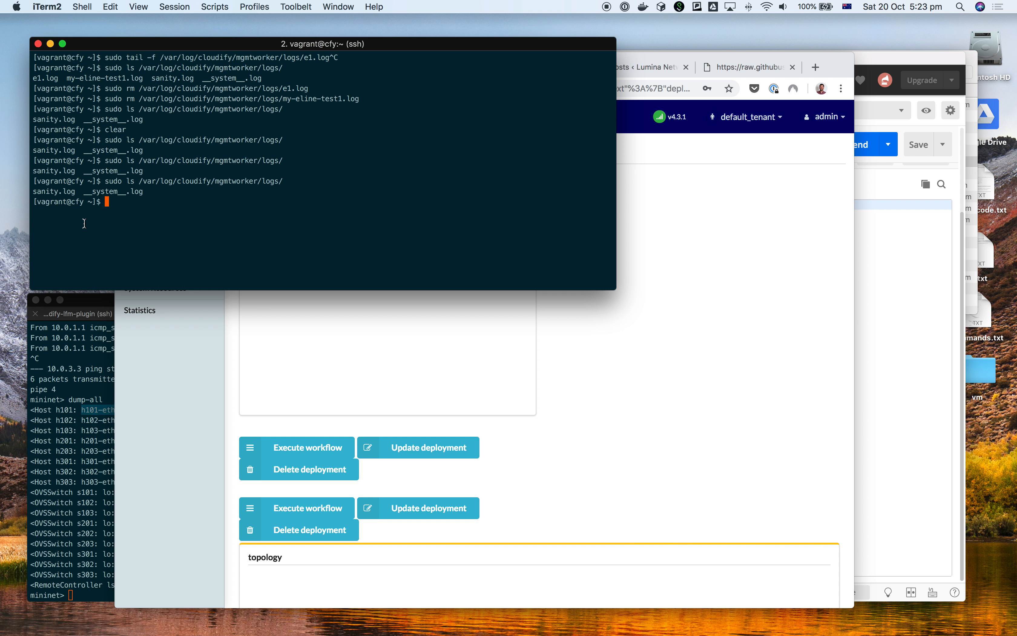
pyautogui.click(223, 432)
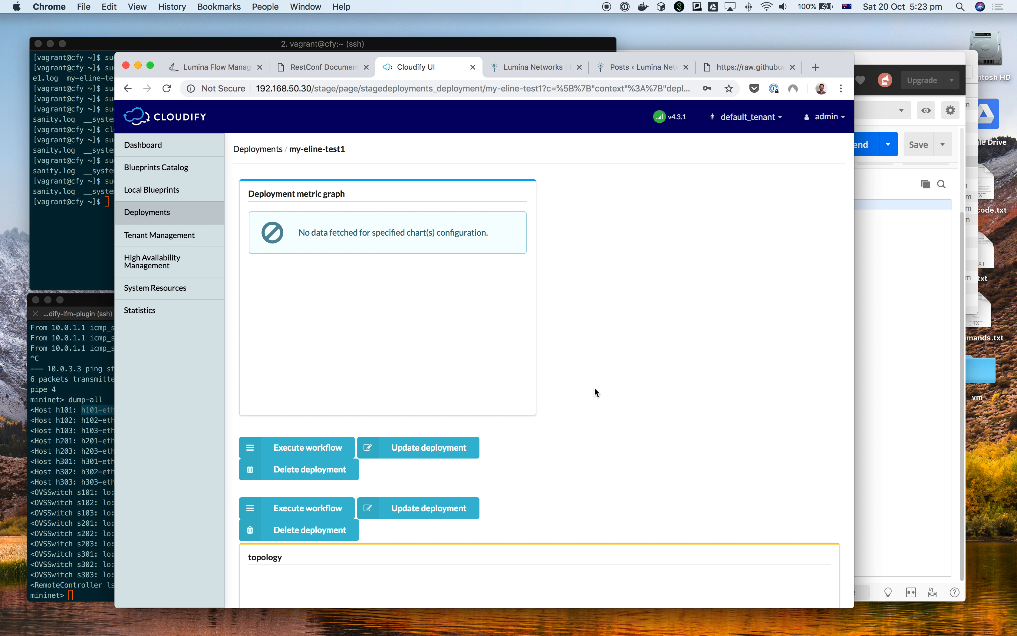
pyautogui.scroll(-5, 592, 391)
pyautogui.scroll(-7, 588, 386)
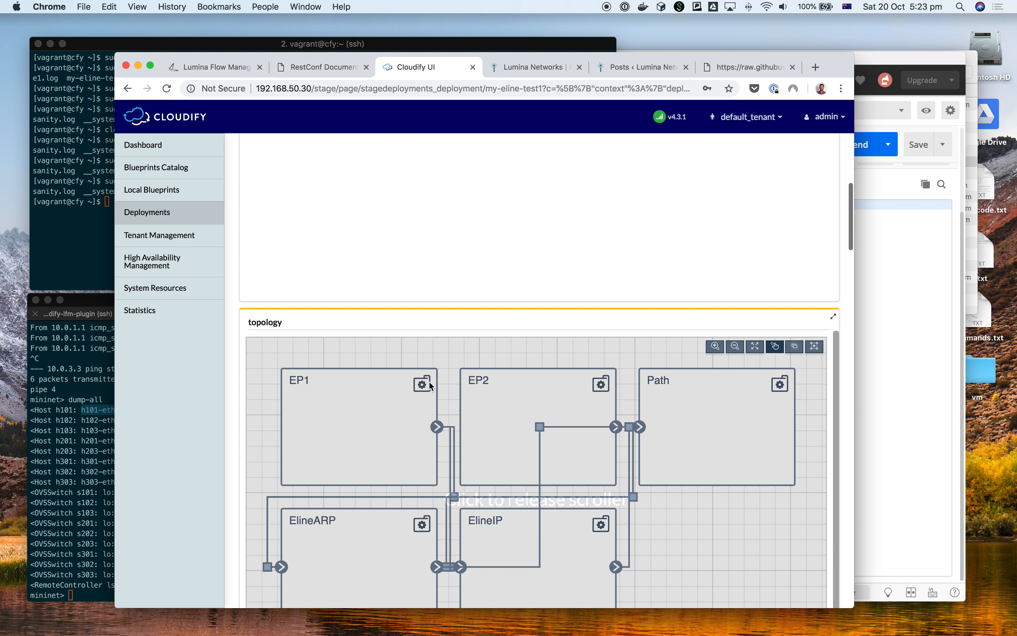
pyautogui.scroll(-4, 440, 383)
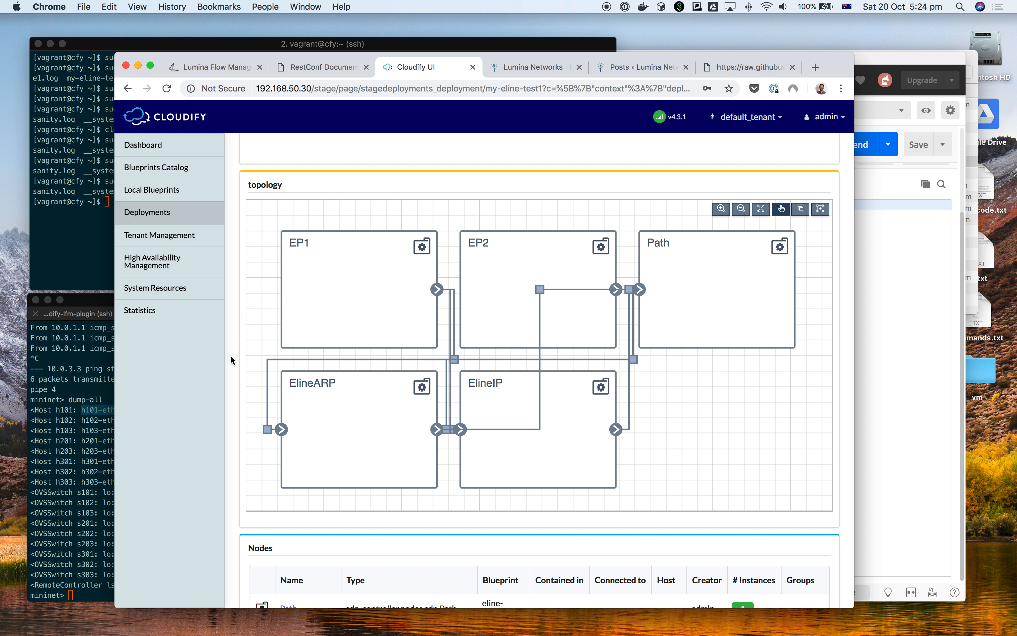
pyautogui.scroll(-15, 230, 357)
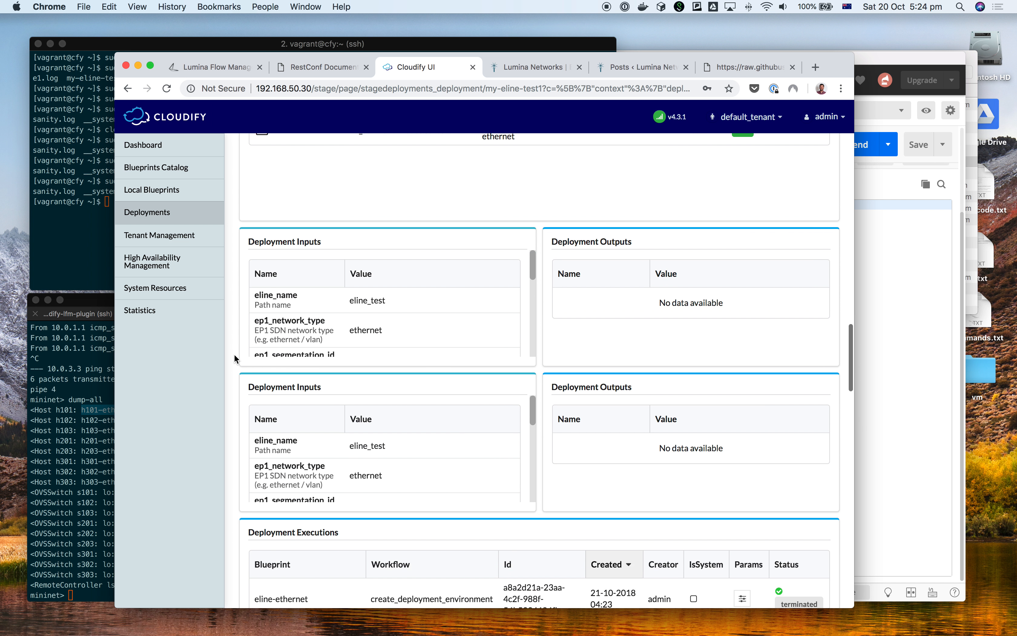
pyautogui.scroll(-10, 234, 358)
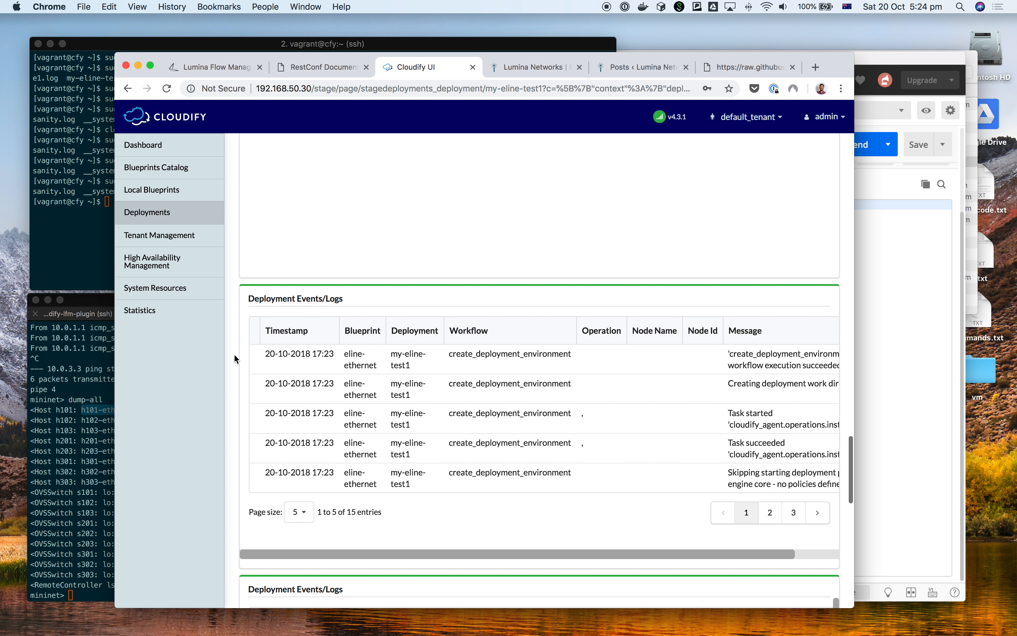
pyautogui.scroll(-3, 248, 353)
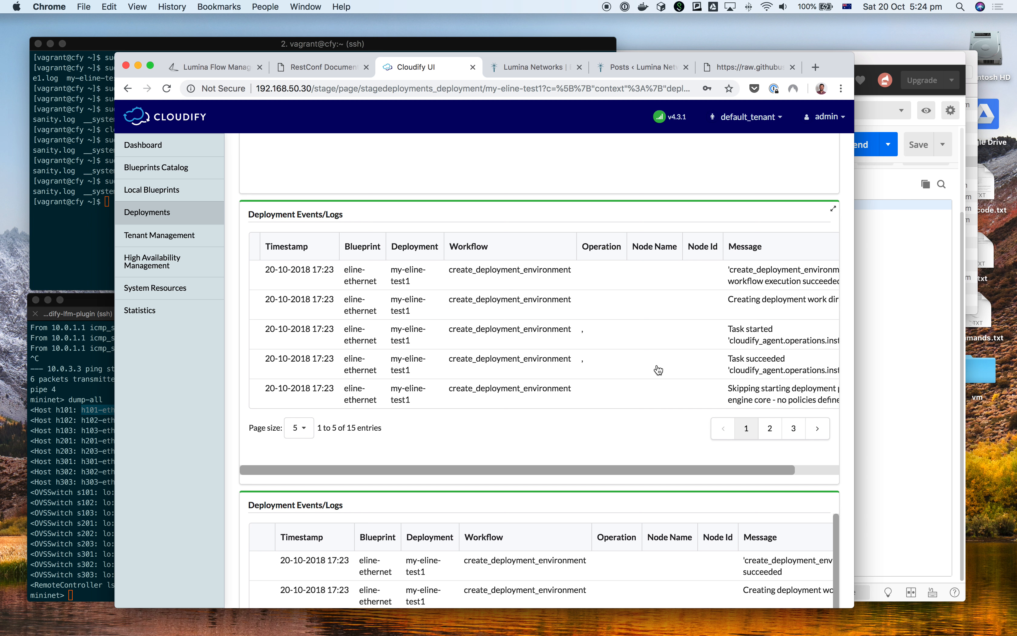
pyautogui.scroll(-6, 649, 337)
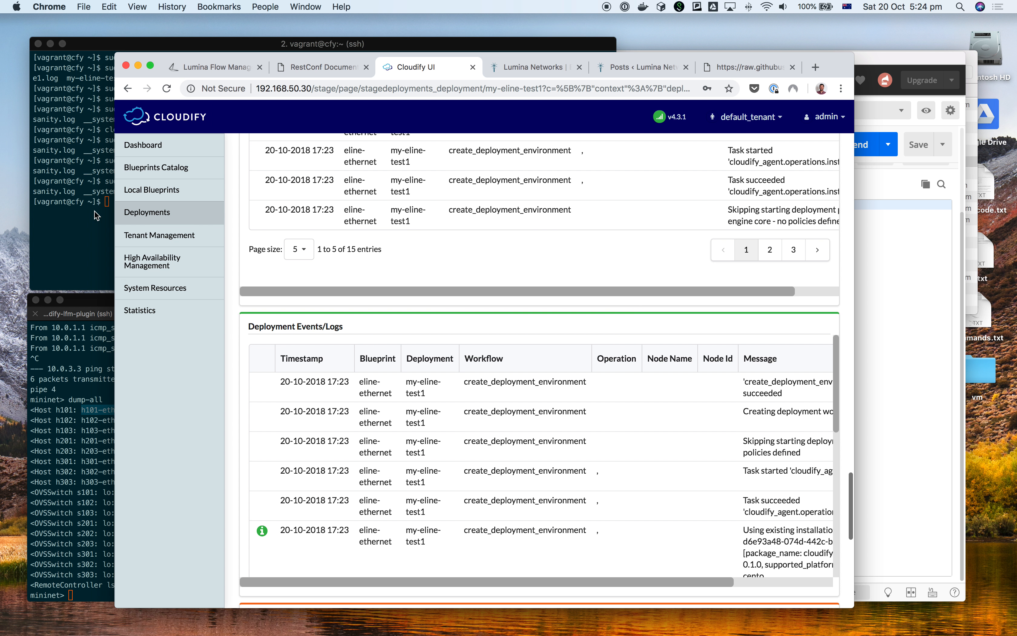
# Switch to the cfy session in iTerm2 and list the mgmtworker logs directory again with sudo.
pyautogui.click(96, 214)
pyautogui.press('Up')
pyautogui.press('Return')
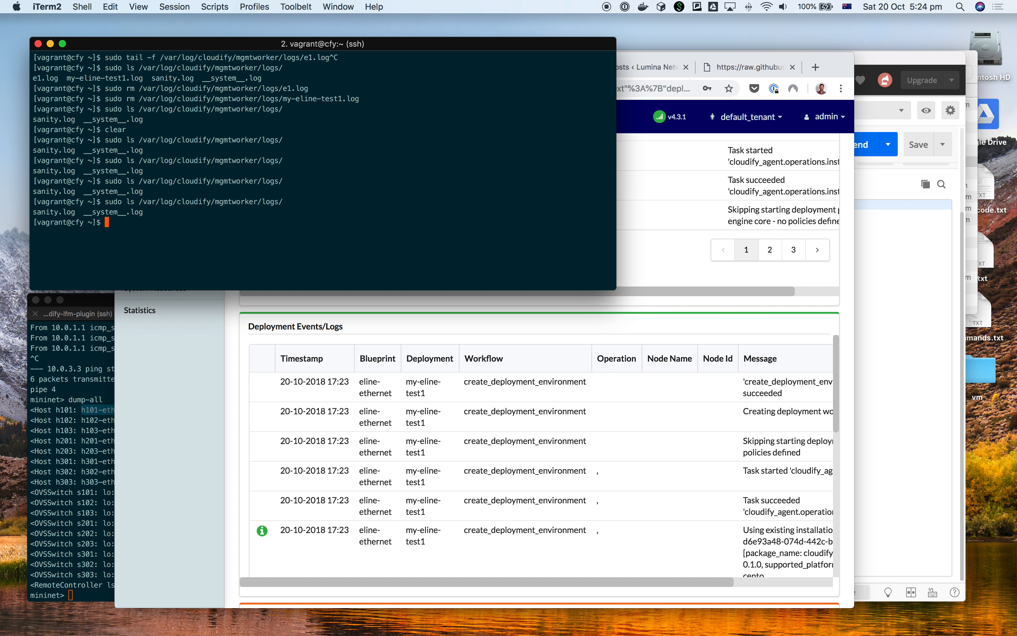
# Copy the deployment name my-eline-test1 from Cloudify and run sudo ls on /var/log/cloudify/mgmtworker/logs/my-eline-test1.log in iTerm2.
pyautogui.click(193, 350)
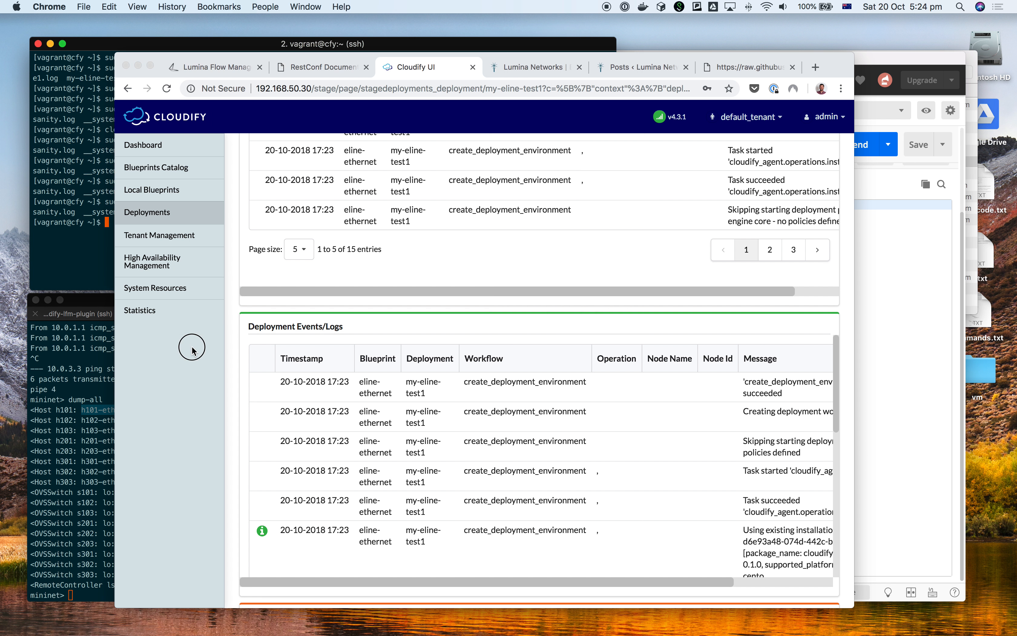
pyautogui.scroll(20, 265, 330)
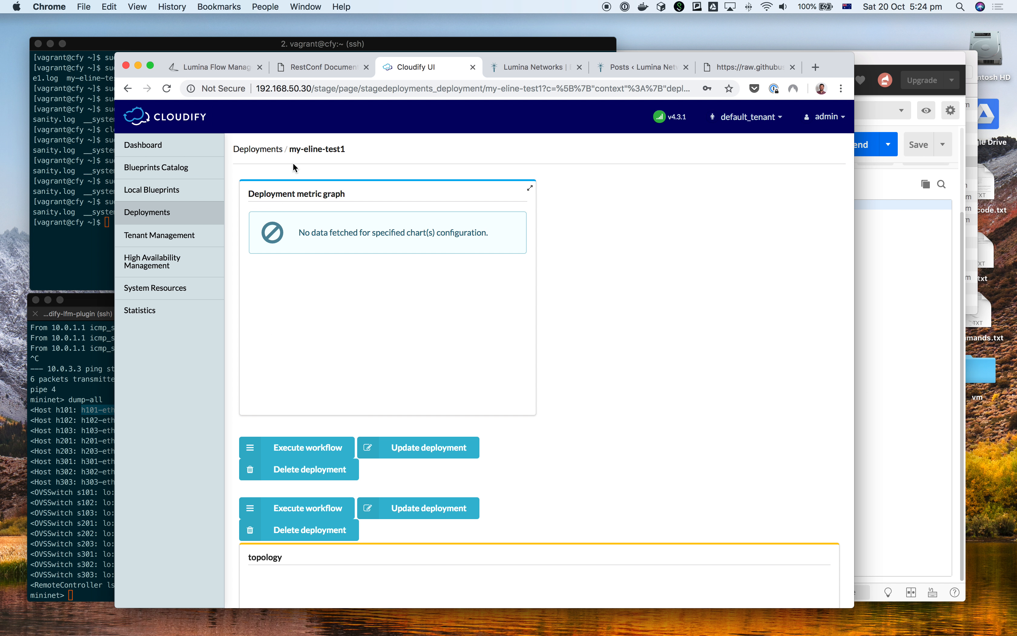
pyautogui.moveTo(290, 150); pyautogui.dragTo(345, 150)
pyautogui.press('super+c')
pyautogui.click(53, 237)
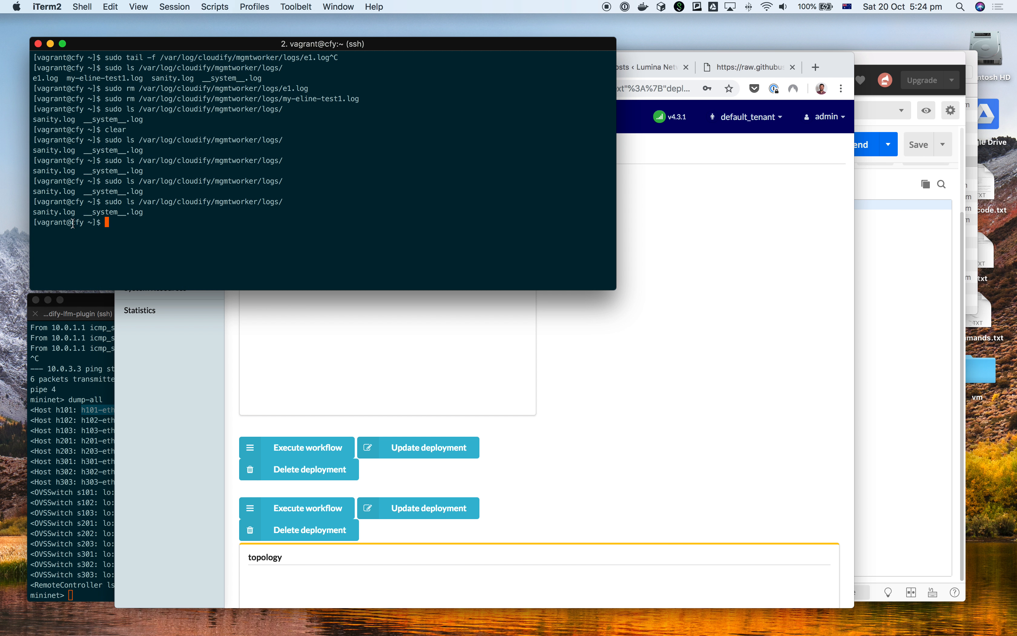
pyautogui.press('Up')
pyautogui.press('super+v')
pyautogui.write('.log')
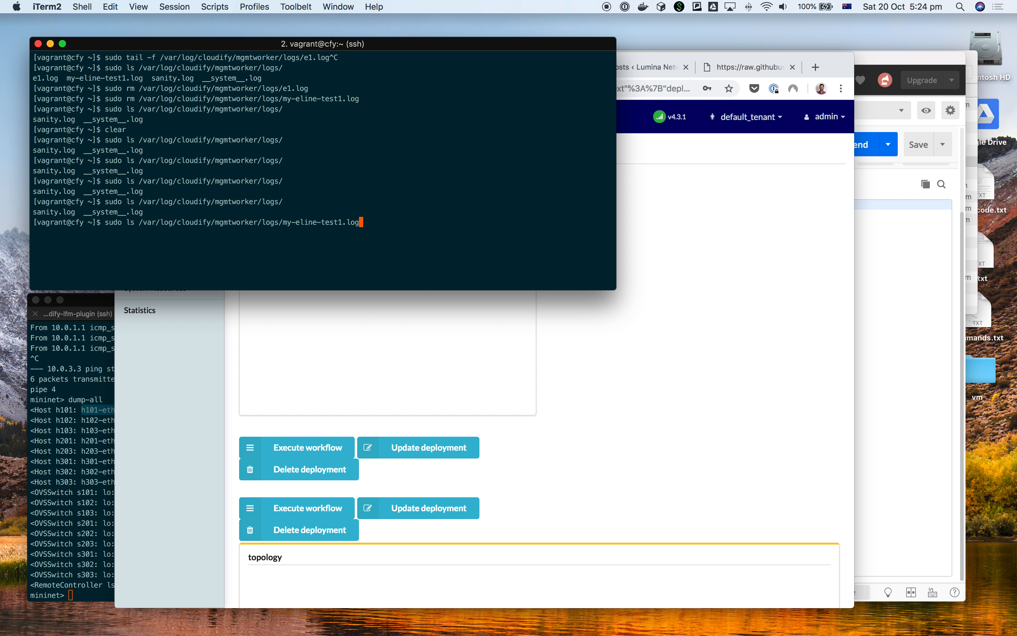
pyautogui.press('Return')
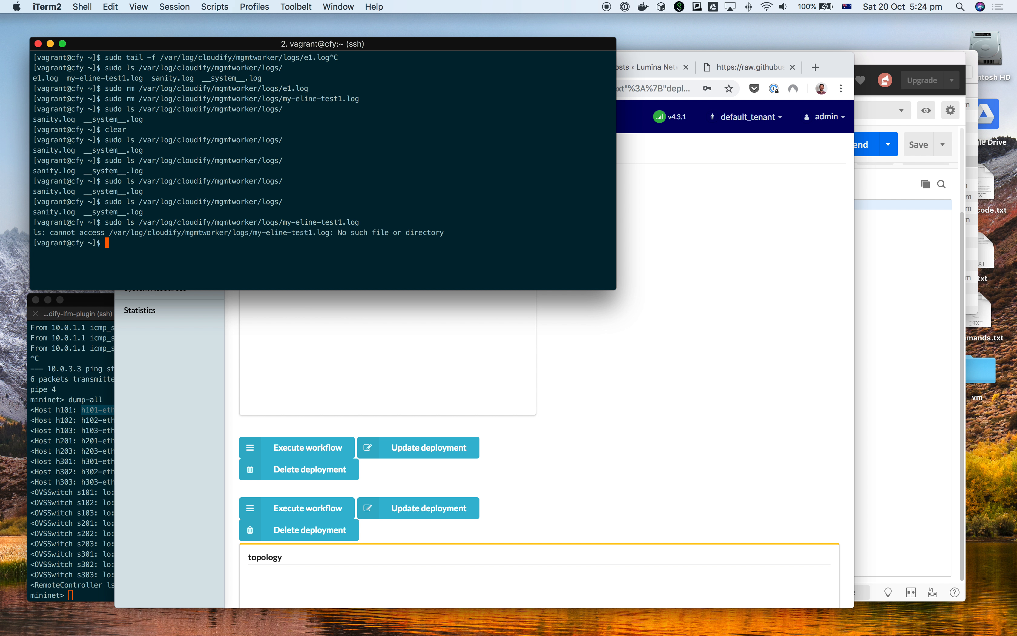
# Return to Cloudify's deployments and open the Install workflow for my-eline-test1.
pyautogui.click(559, 337)
pyautogui.click(168, 214)
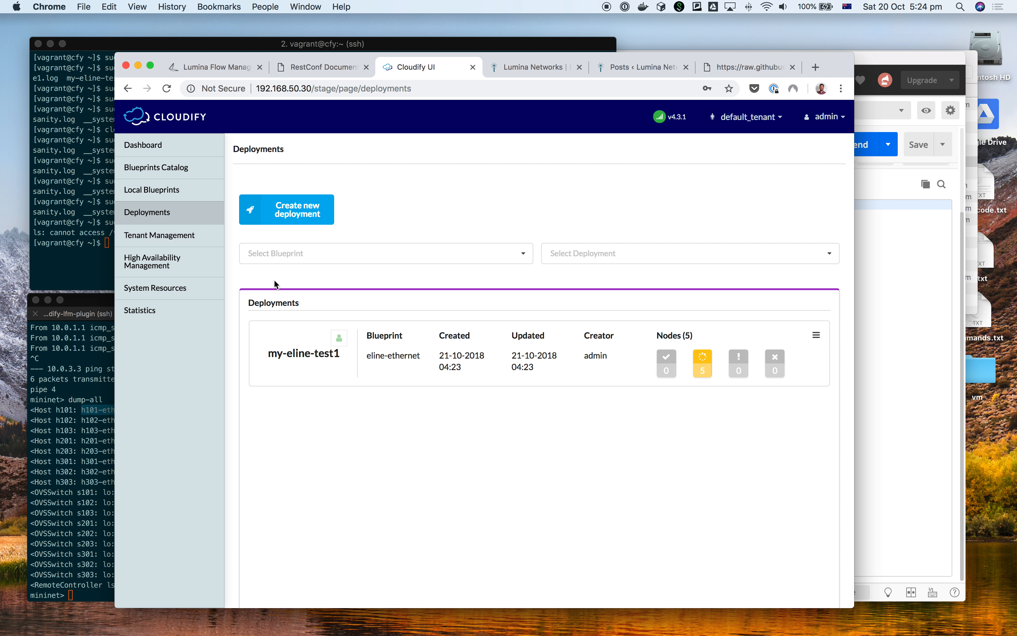
pyautogui.click(817, 335)
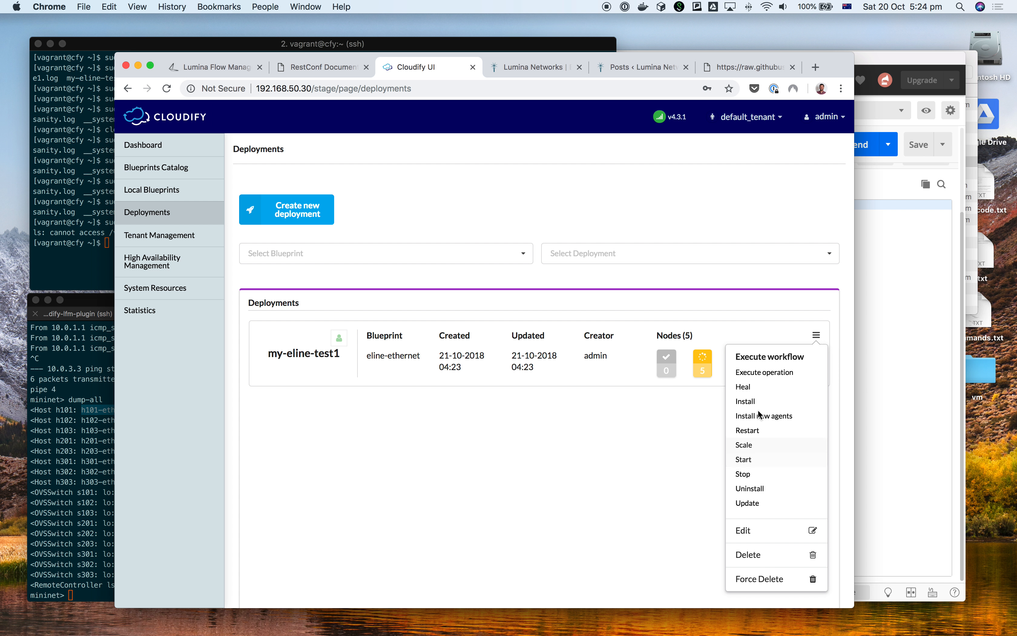
pyautogui.click(747, 401)
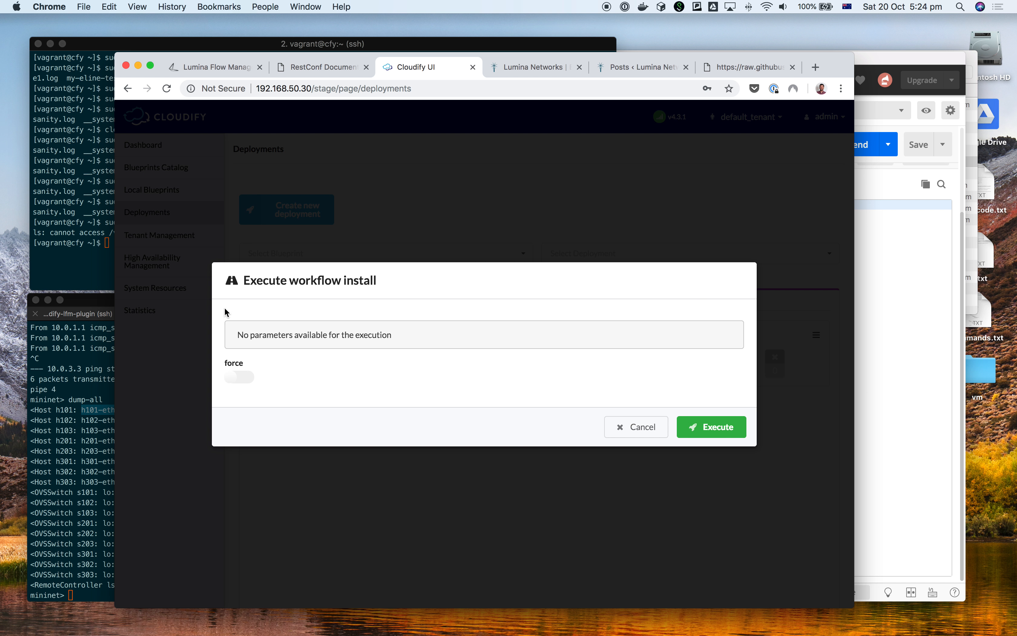
# Switch to Postman and send the GET requests for the operational elines and op-path to check the existing configuration.
pyautogui.press('super+Tab')
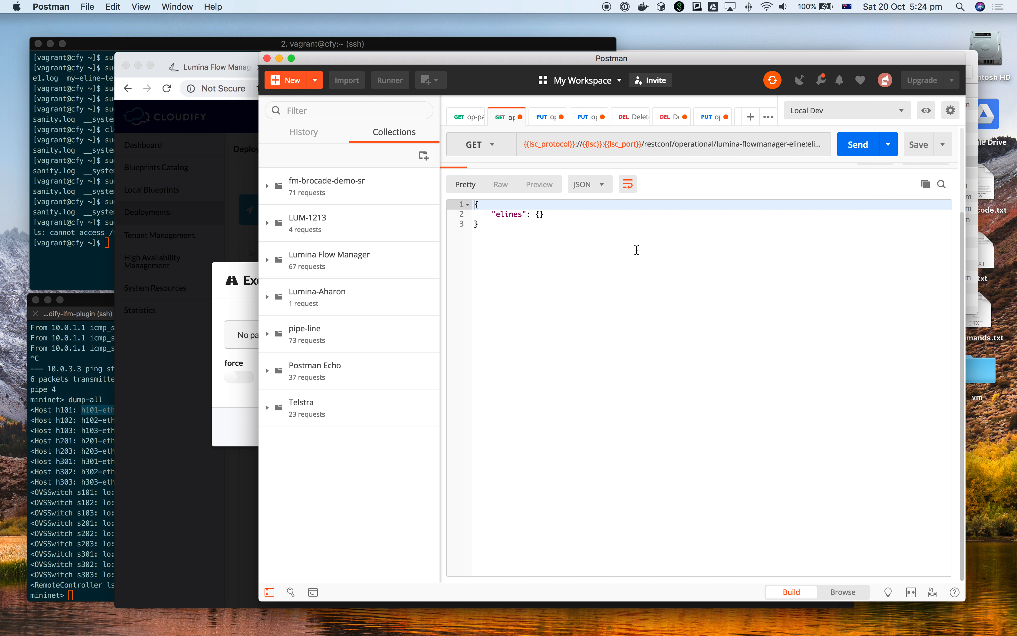
pyautogui.click(862, 145)
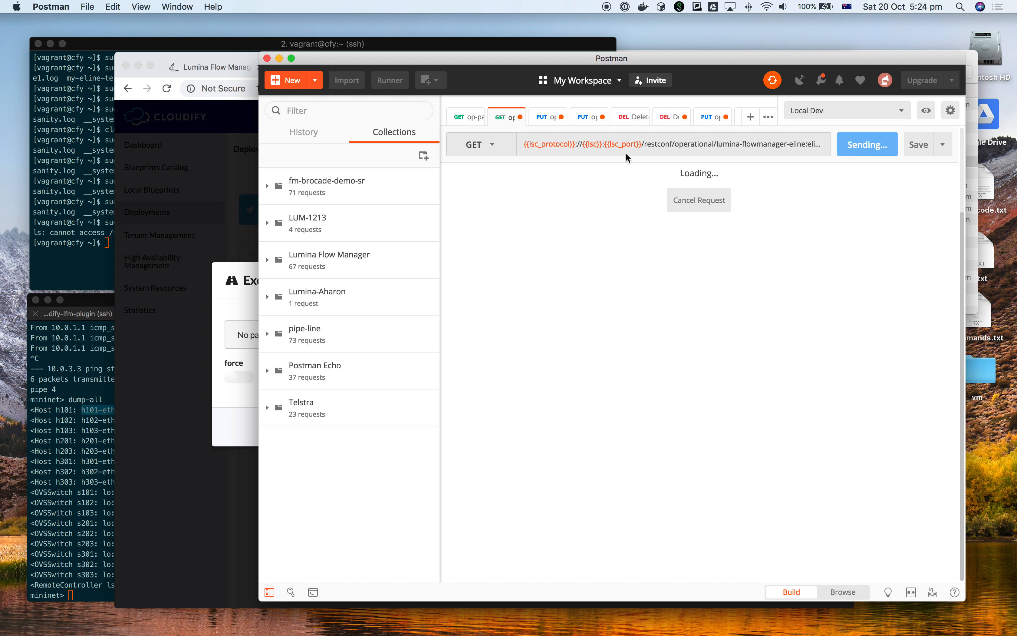
pyautogui.click(465, 118)
pyautogui.click(861, 169)
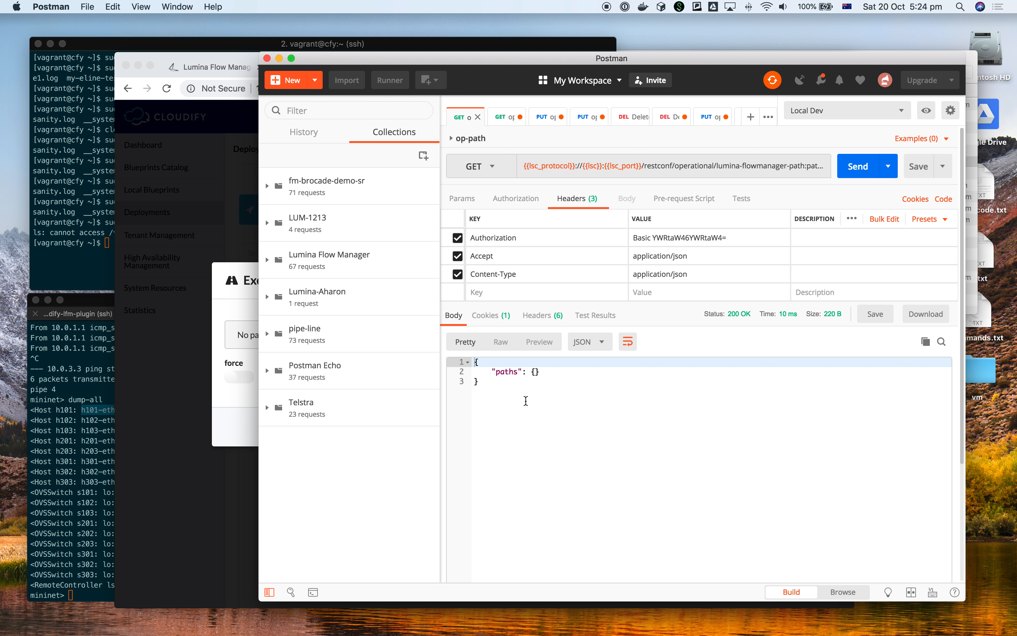
# Return to Cloudify, execute the install workflow without force, and reload the deployments page.
pyautogui.click(254, 294)
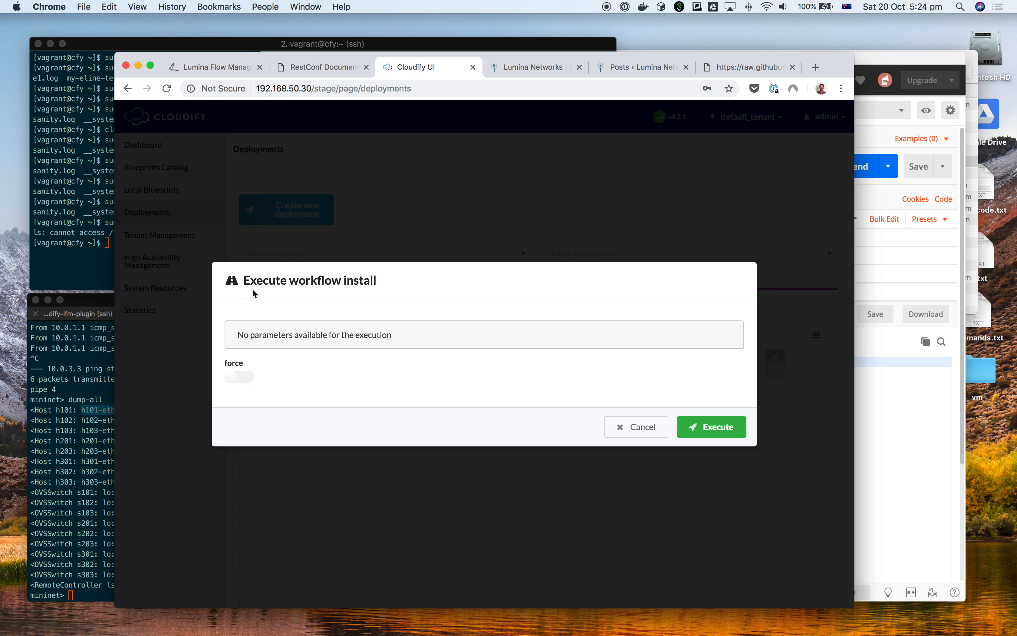
pyautogui.click(707, 429)
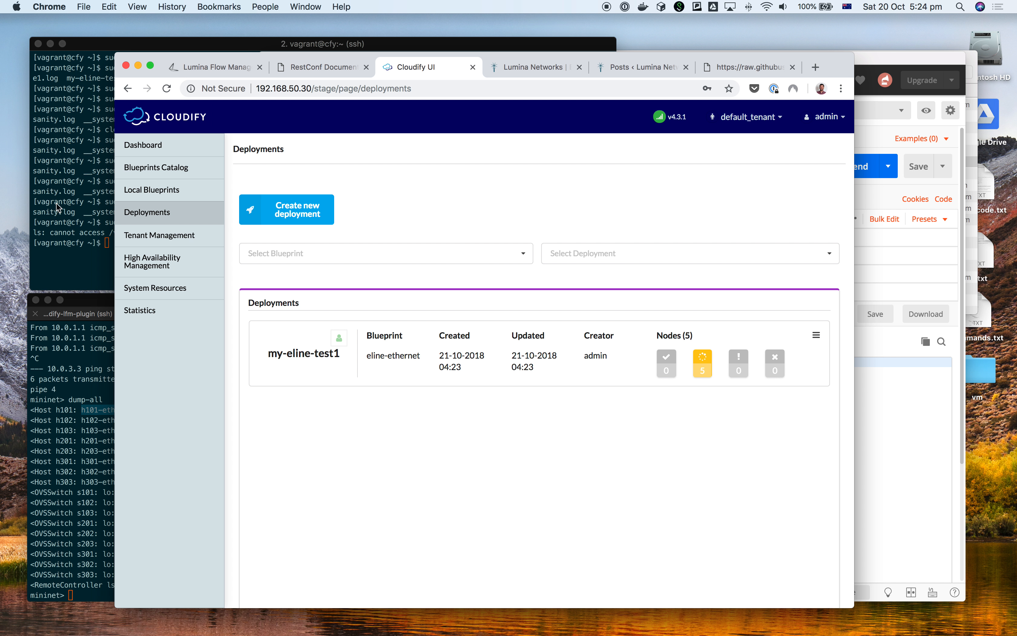
pyautogui.click(121, 216)
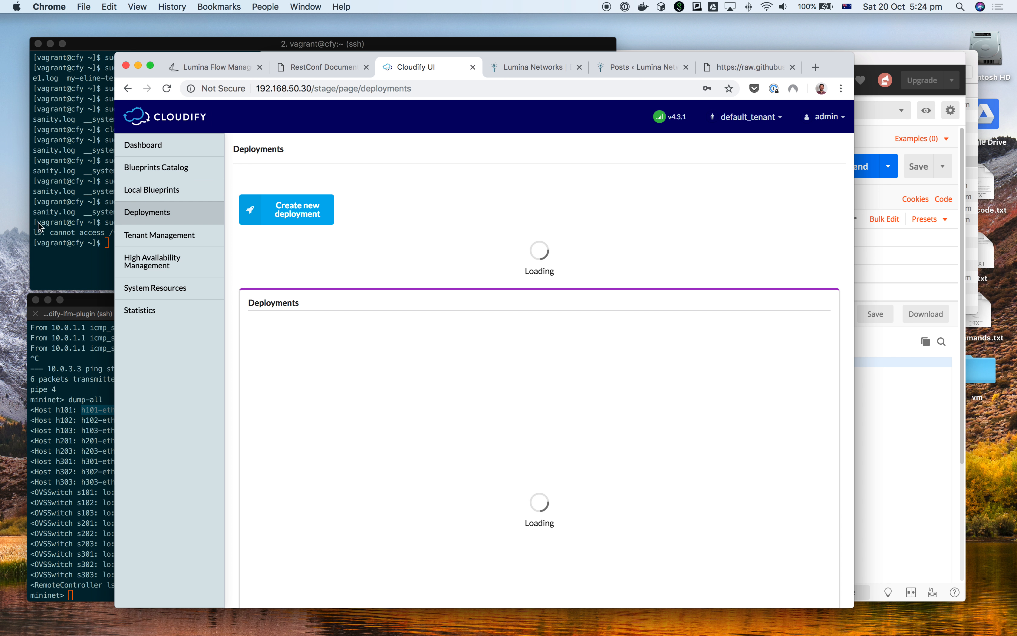
# Switch to iTerm2 and check twice for my-eline-test1.log in the mgmtworker logs directory with sudo ls.
pyautogui.click(100, 222)
pyautogui.press('Up')
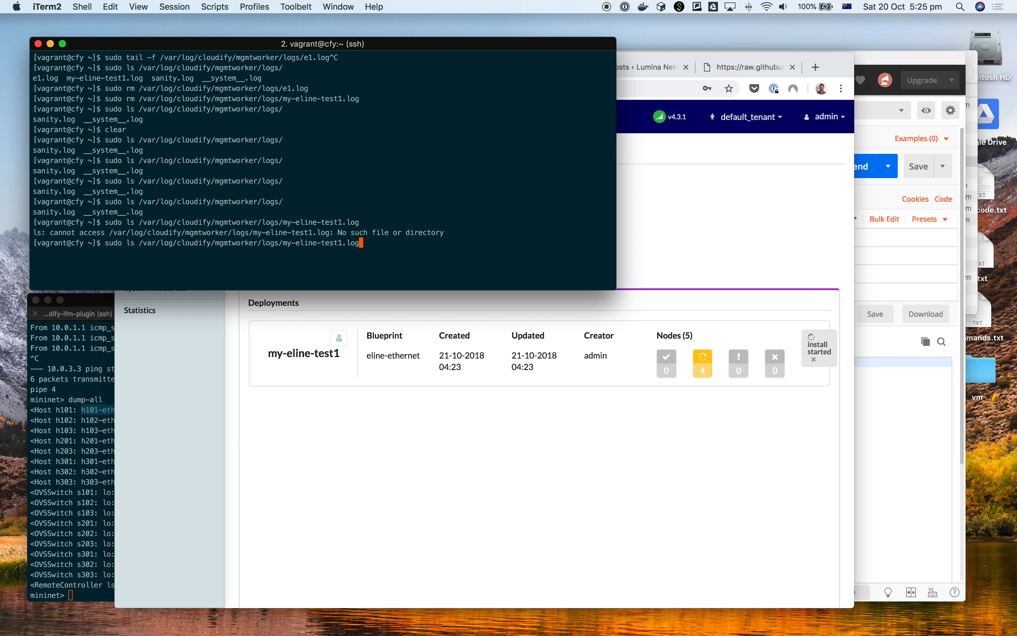
pyautogui.press('Return')
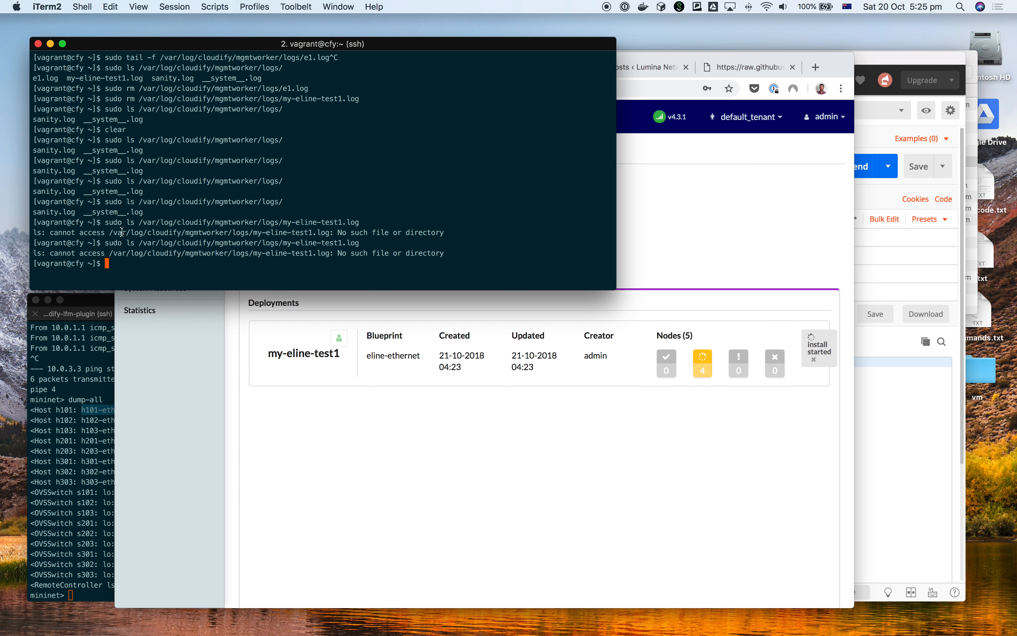
pyautogui.press('Up')
pyautogui.press('Return')
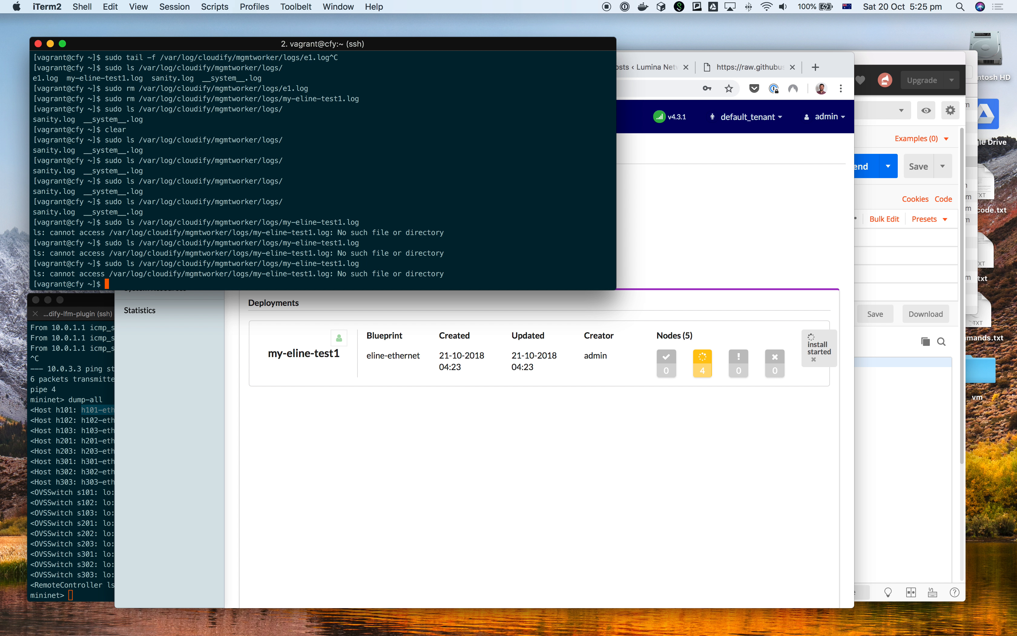
# List the whole /var/log/cloudify/mgmtworker/logs/ directory twice with sudo ls.
pyautogui.press('Up')
pyautogui.press('Up')
pyautogui.press('Return')
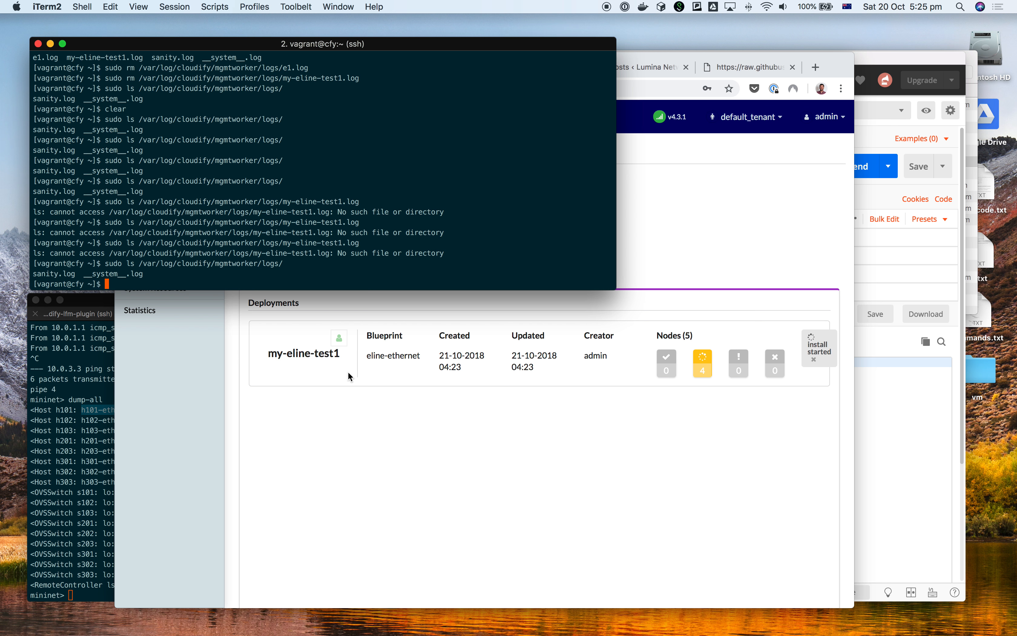
pyautogui.press('Up')
pyautogui.press('Return')
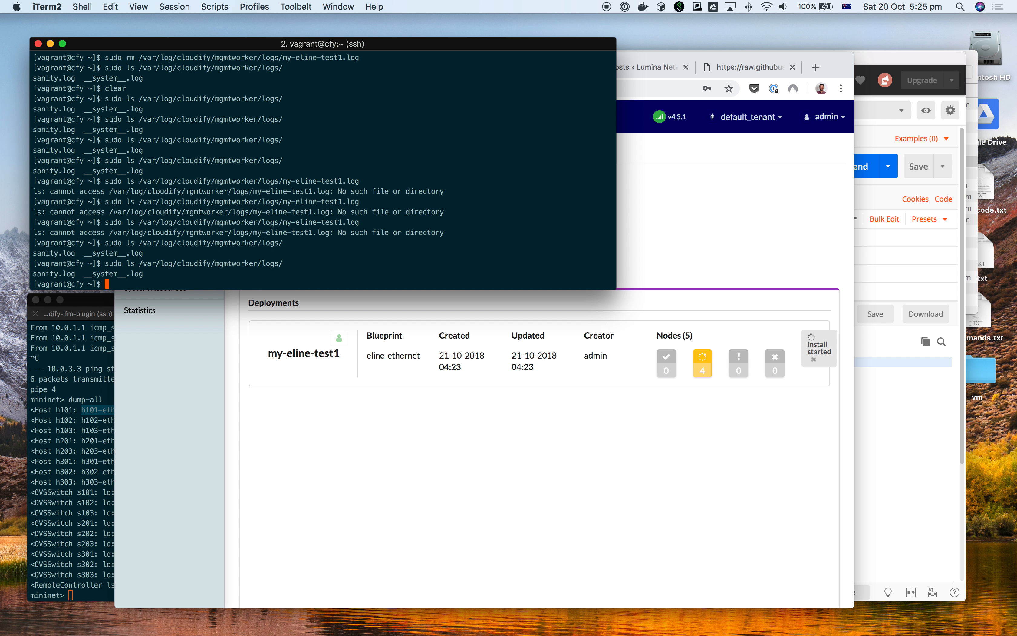
# Switch to Cloudify, open the my-eline-test1 deployment and check the node statuses in its topology.
pyautogui.click(310, 377)
pyautogui.click(289, 354)
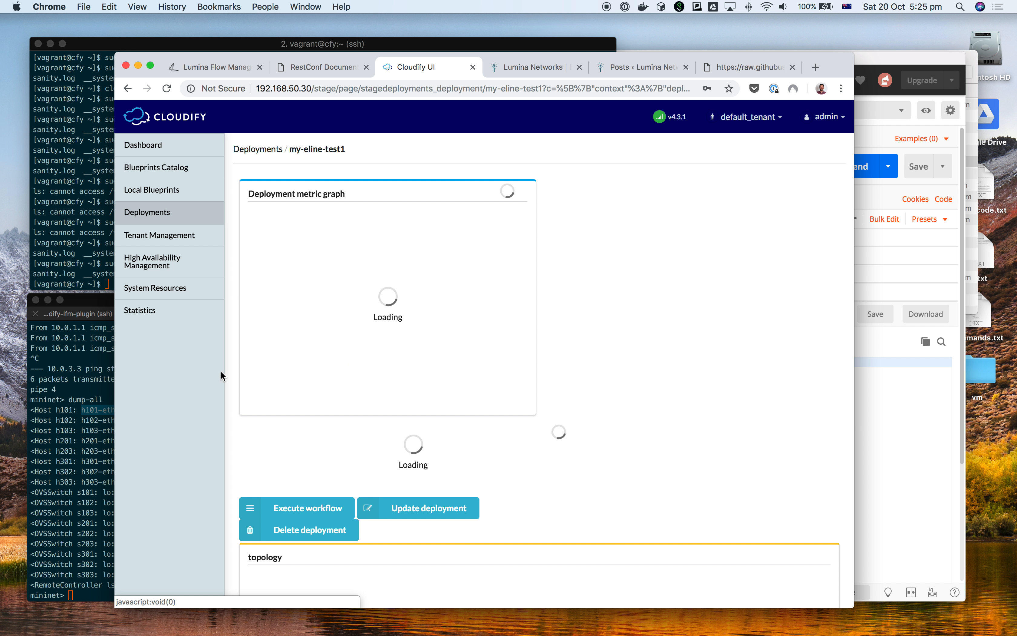
pyautogui.scroll(-10, 230, 362)
pyautogui.scroll(-4, 230, 361)
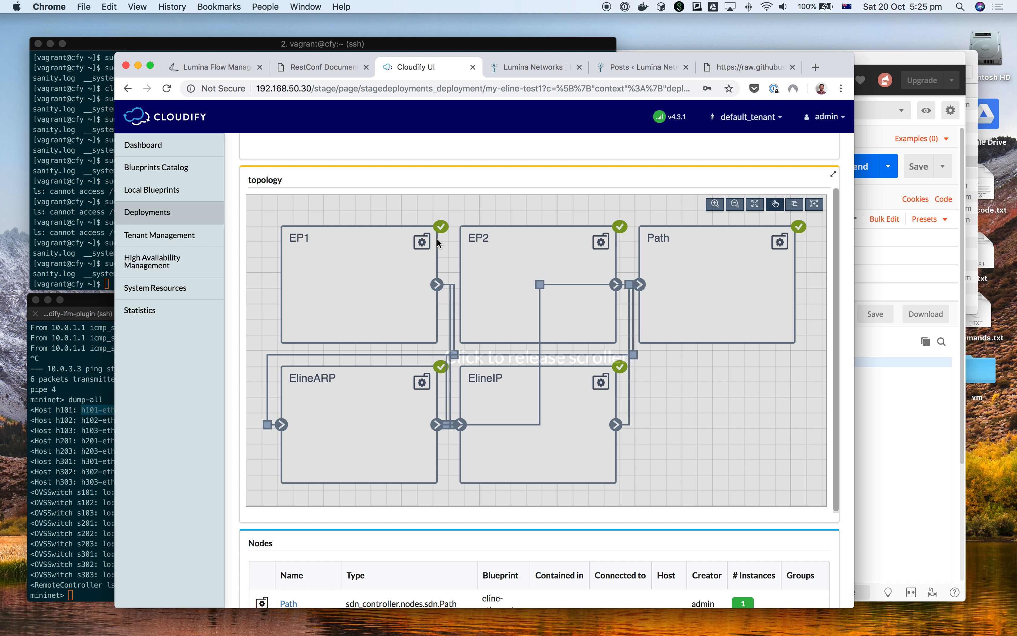
# Switch to Postman, send the operational paths GET request and examine the returned paths.
pyautogui.click(924, 463)
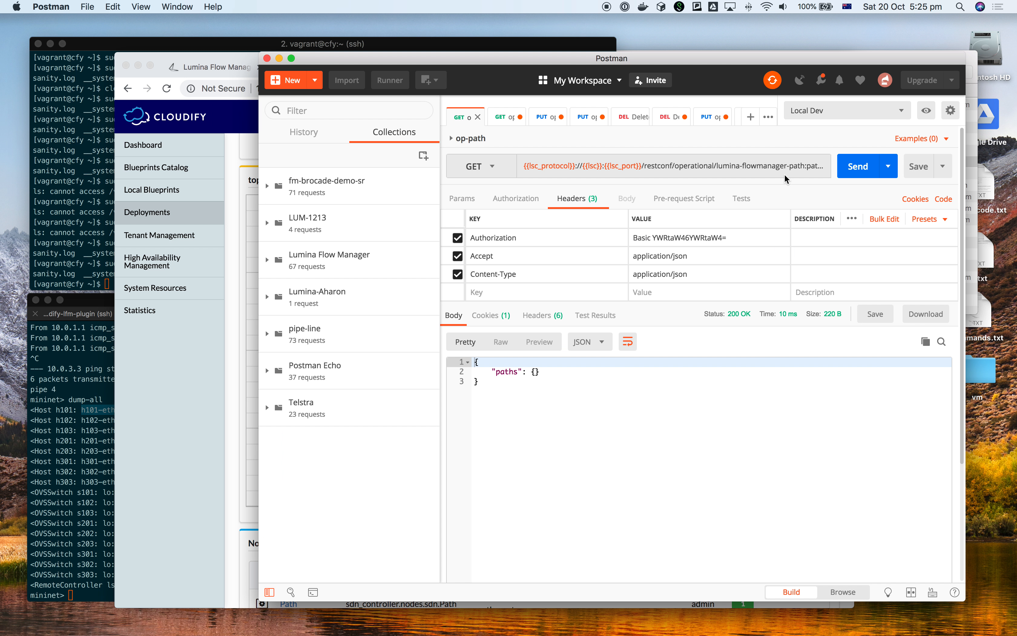
pyautogui.click(839, 165)
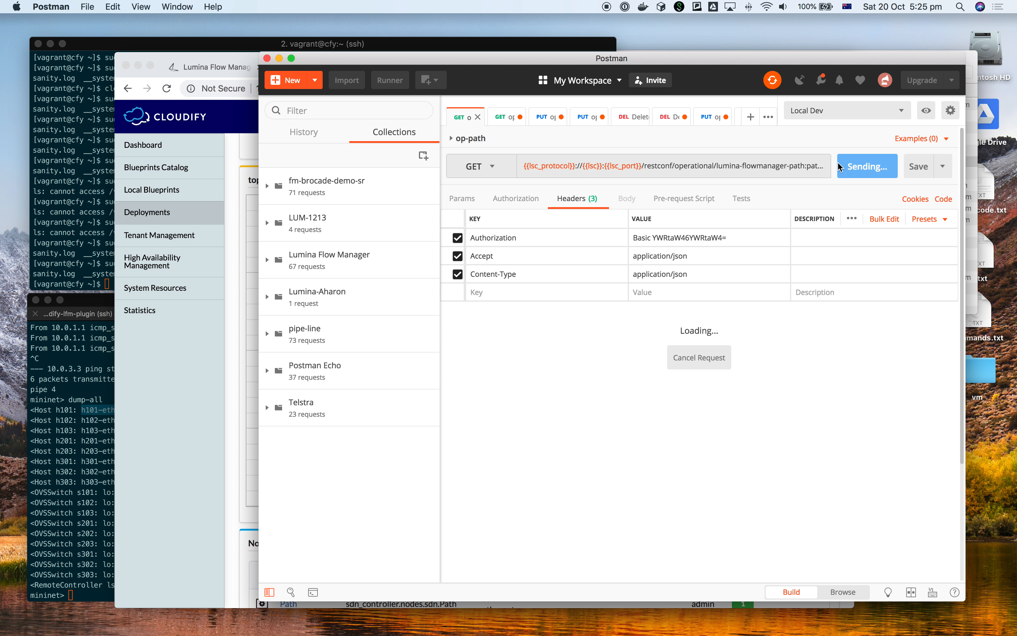
pyautogui.scroll(-20, 566, 439)
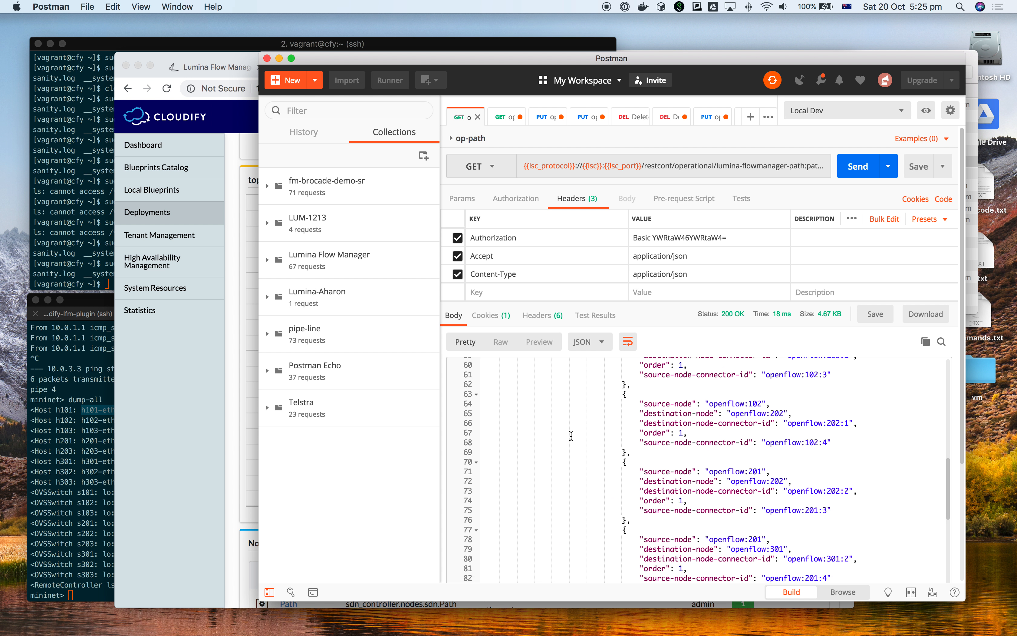
pyautogui.scroll(-5, 572, 430)
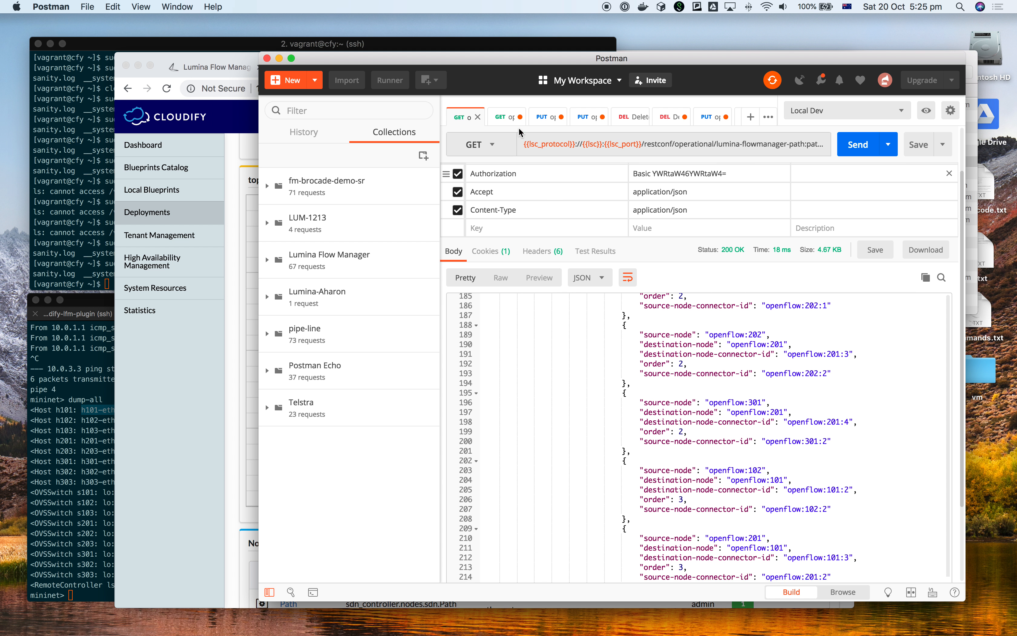
# Send the operational E-Lines GET request and check the path name used by the eline_test_ip E-Line.
pyautogui.click(506, 118)
pyautogui.click(842, 148)
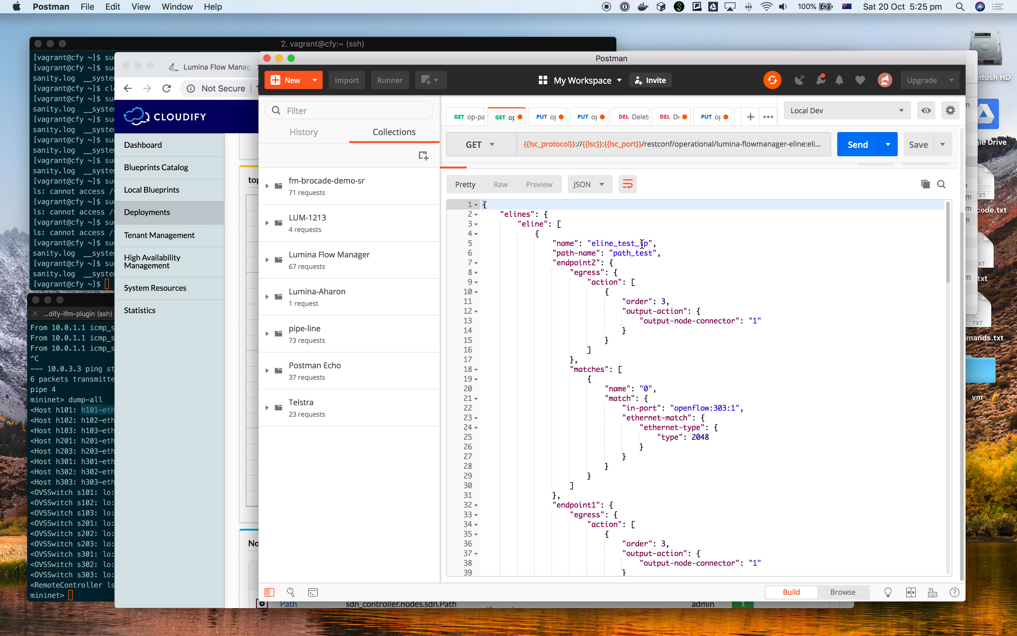
pyautogui.moveTo(654, 253); pyautogui.dragTo(614, 253)
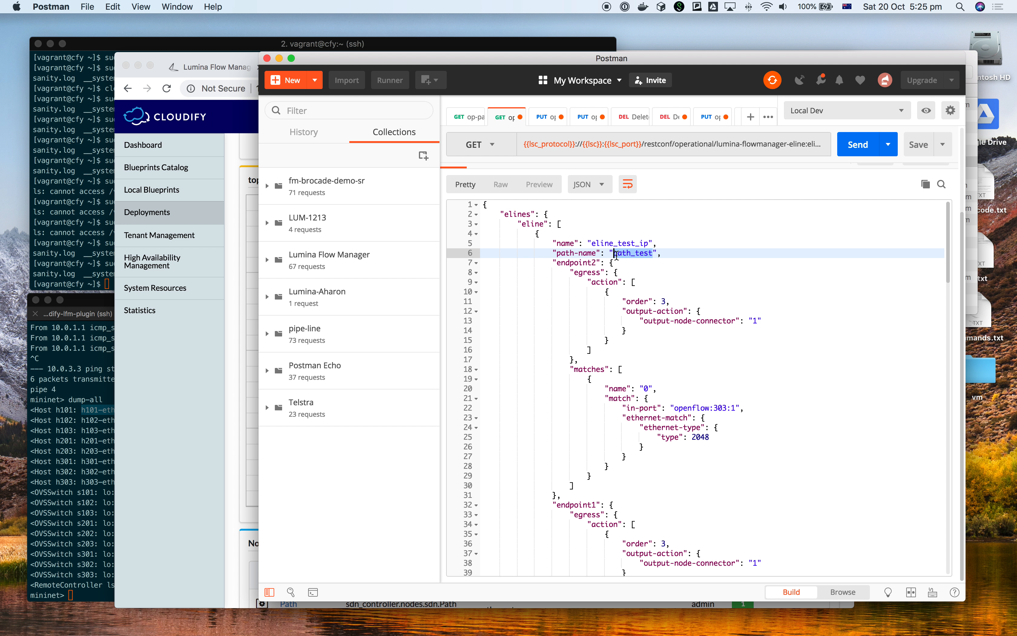
# Replace the open path request with a duplicate of the E-Lines request, placed first among the open requests.
pyautogui.click(473, 118)
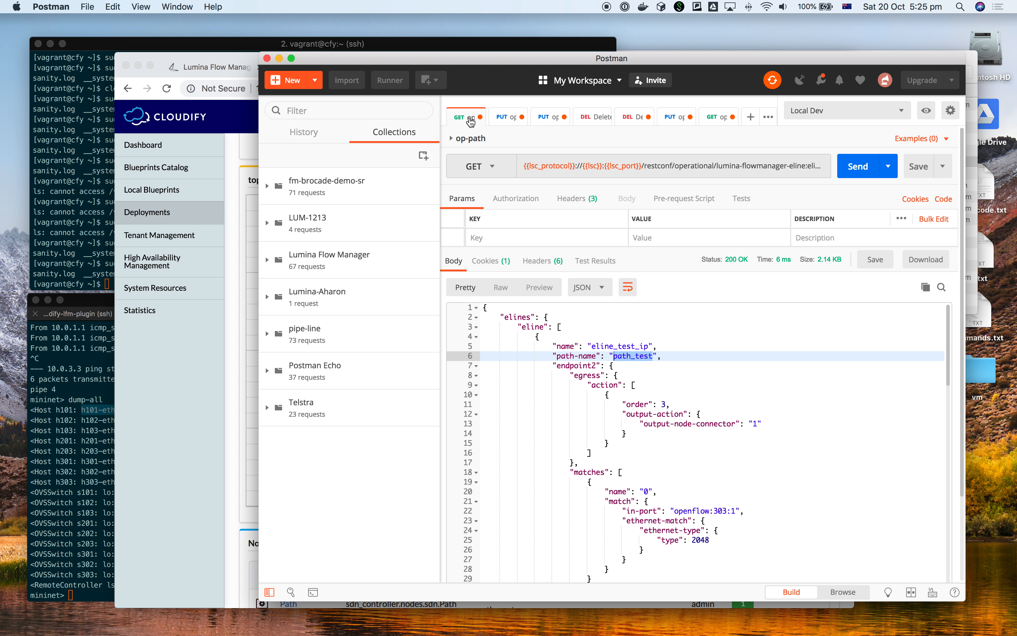
pyautogui.rightClick(459, 119)
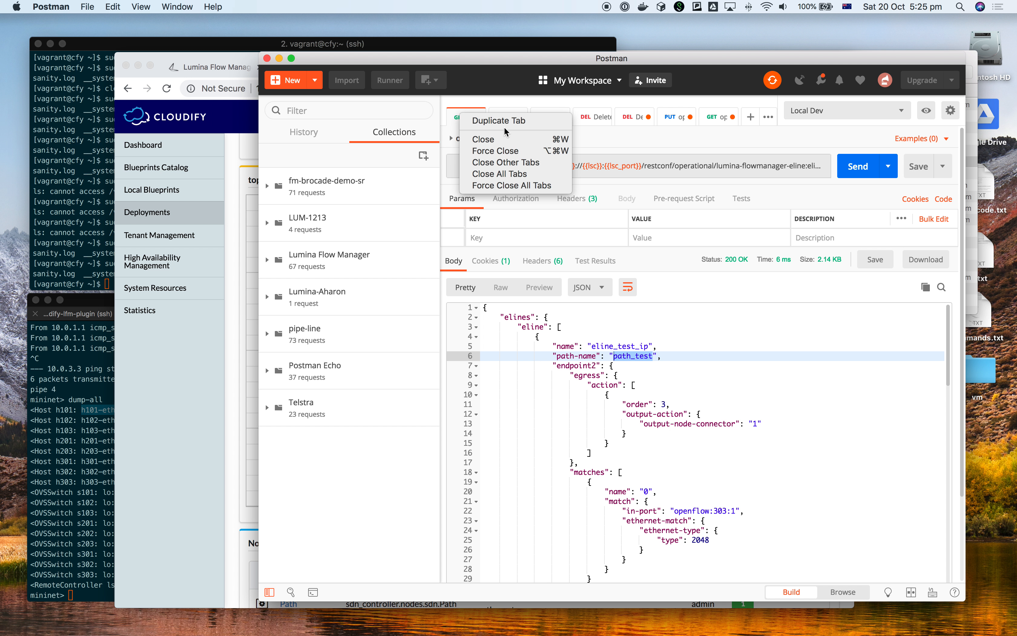
pyautogui.click(496, 121)
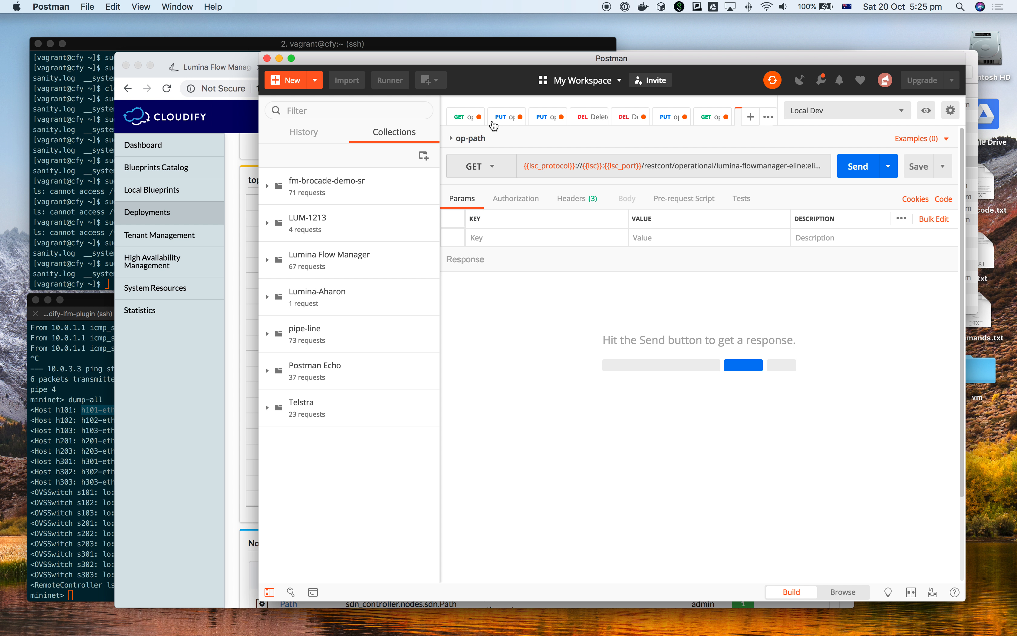
pyautogui.moveTo(736, 117); pyautogui.dragTo(473, 119)
# Change the end of the duplicated GET request's URL to /restconf/operational/lumina-flowmanager-path:paths and send it.
pyautogui.click(775, 167)
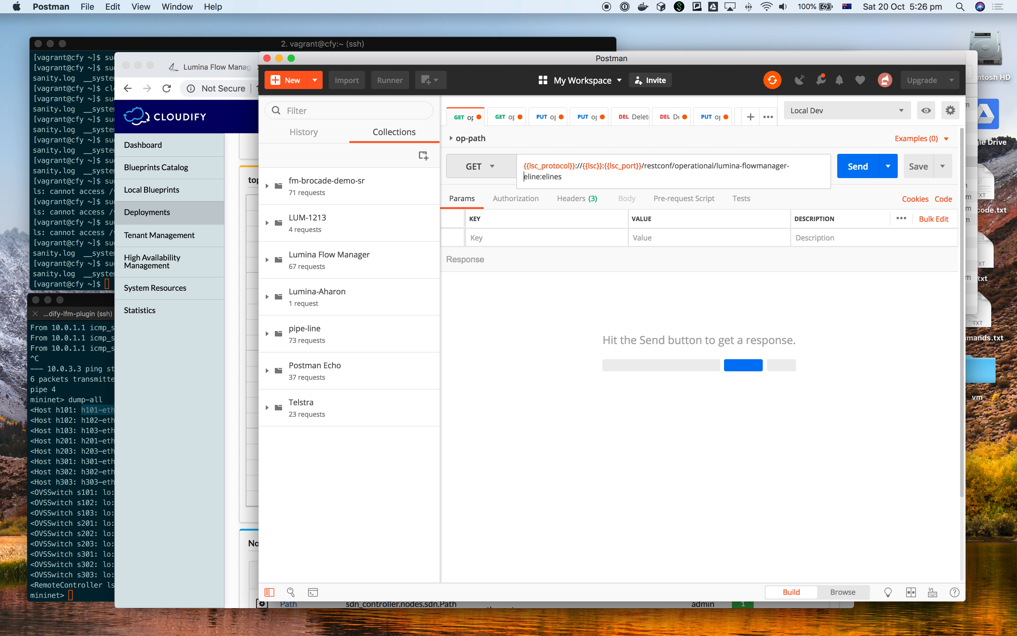
pyautogui.moveTo(523, 176); pyautogui.dragTo(541, 176)
pyautogui.write('path')
pyautogui.press('shift+super+Left')
pyautogui.hotkey('shift', 'Right')
pyautogui.press('Right')
pyautogui.press('BackSpace')
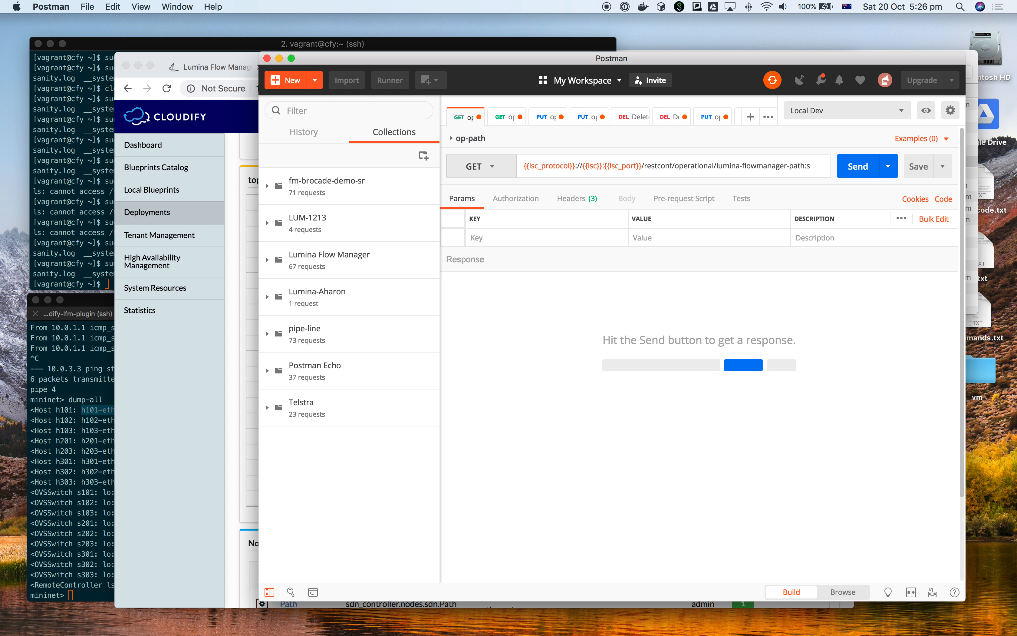
pyautogui.write('path')
pyautogui.click(854, 166)
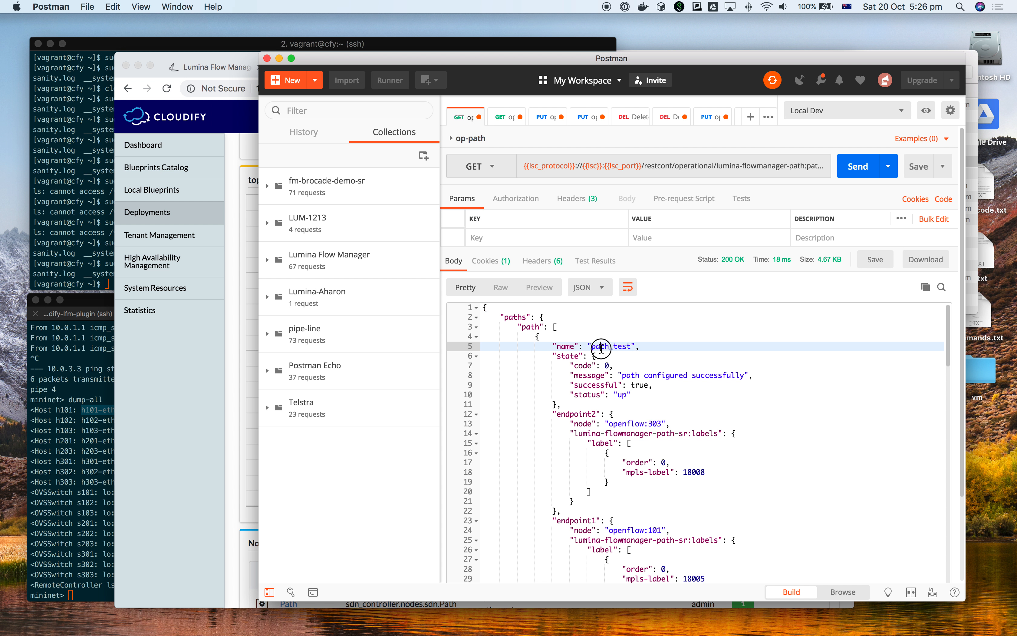
# Examine the name, state, endpoints and hops of path_test in the paths response.
pyautogui.doubleClick(618, 345)
pyautogui.scroll(-20, 642, 398)
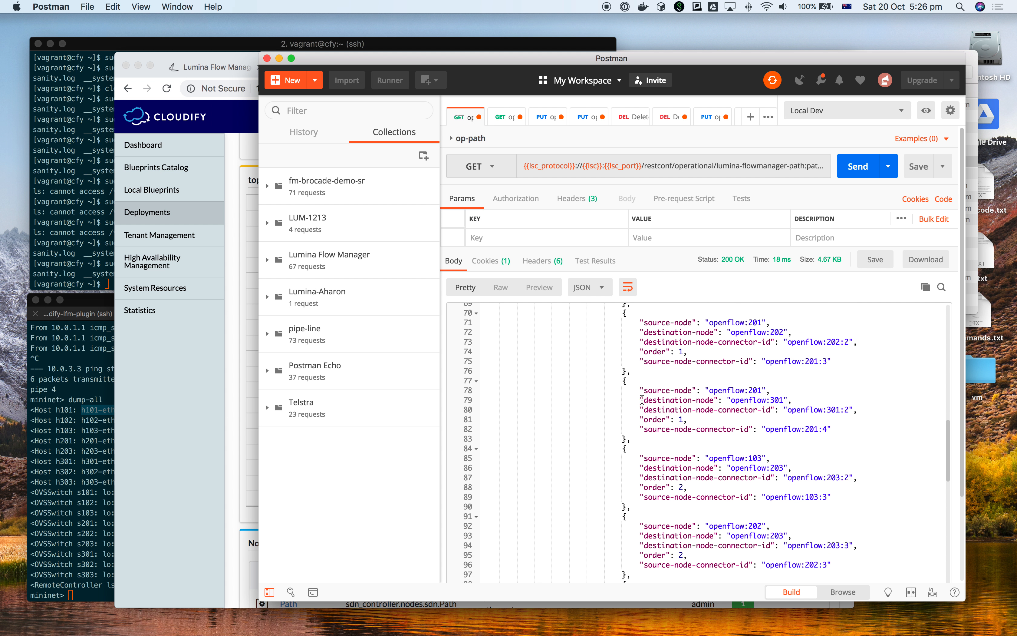
pyautogui.scroll(-5, 642, 398)
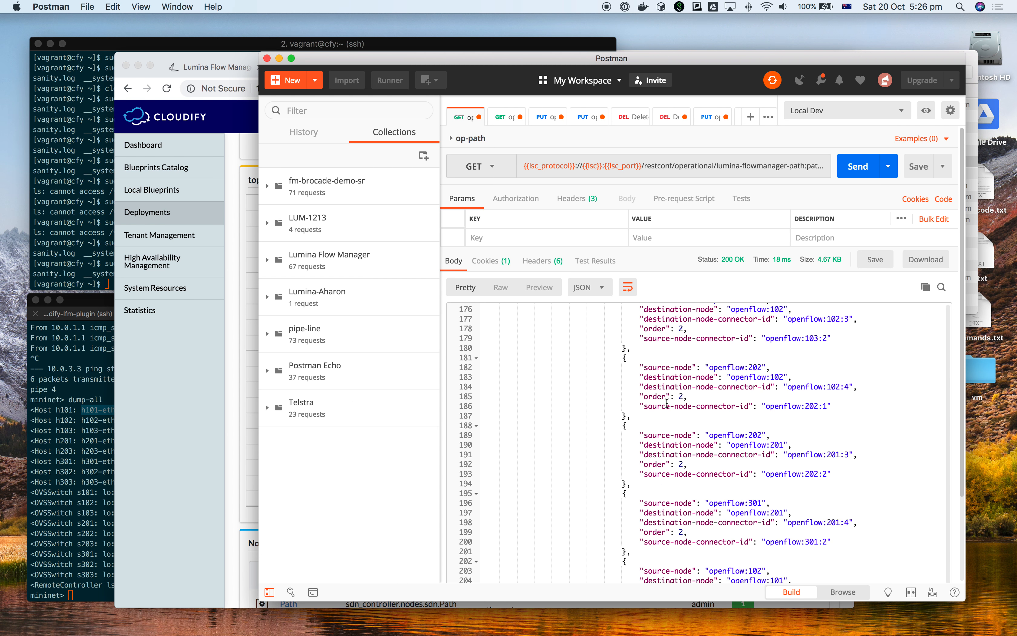
pyautogui.scroll(-3, 684, 389)
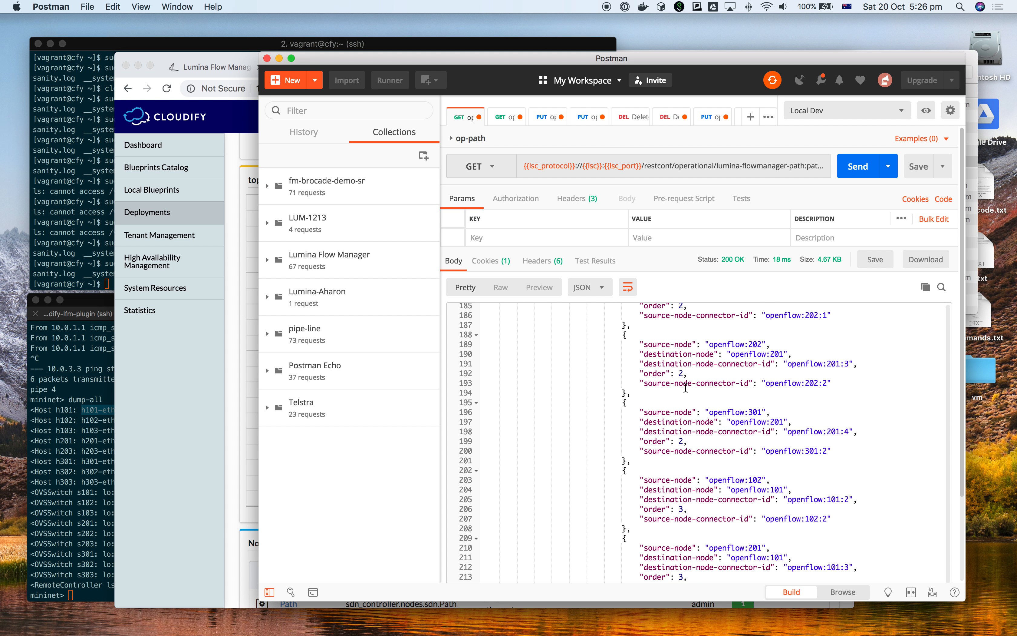
pyautogui.scroll(20, 686, 388)
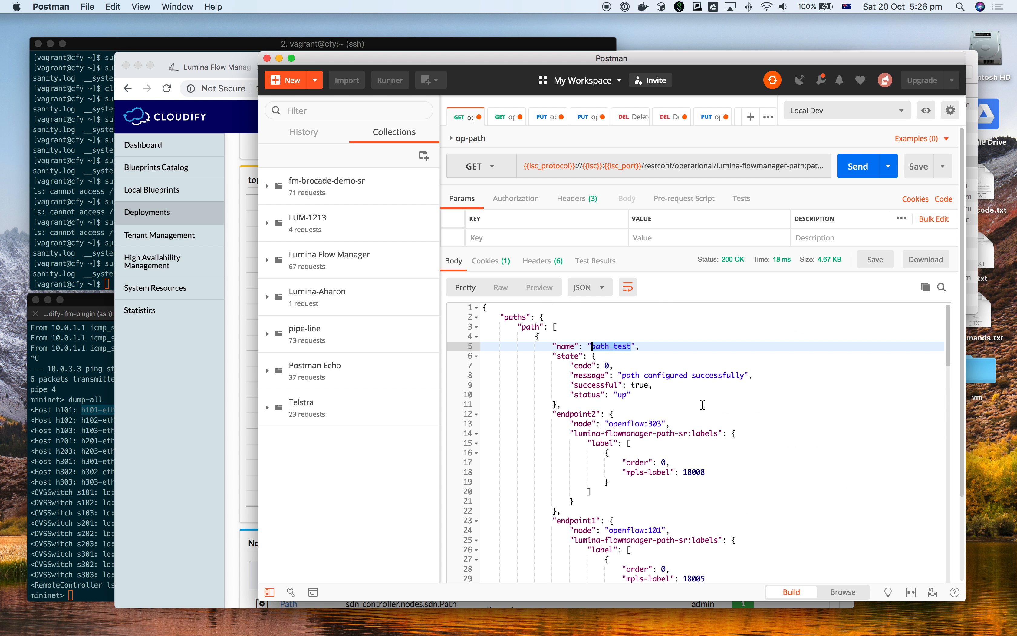
# Examine the E-Lines response, checking the ethernet match types and calculated flows of the IP and ARP E-Lines.
pyautogui.click(495, 122)
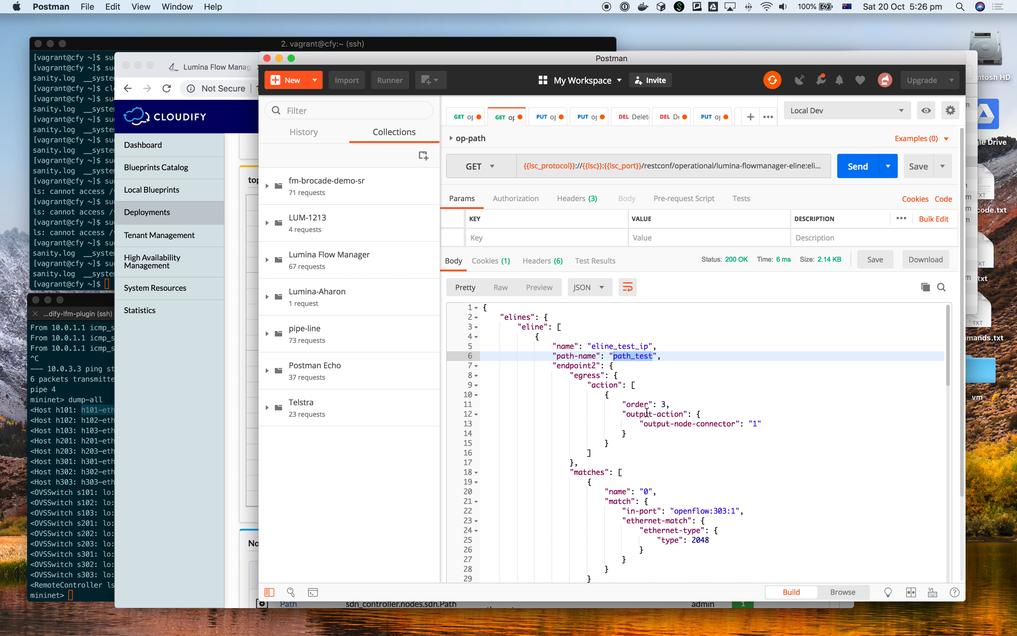
pyautogui.doubleClick(618, 345)
pyautogui.scroll(-10, 656, 421)
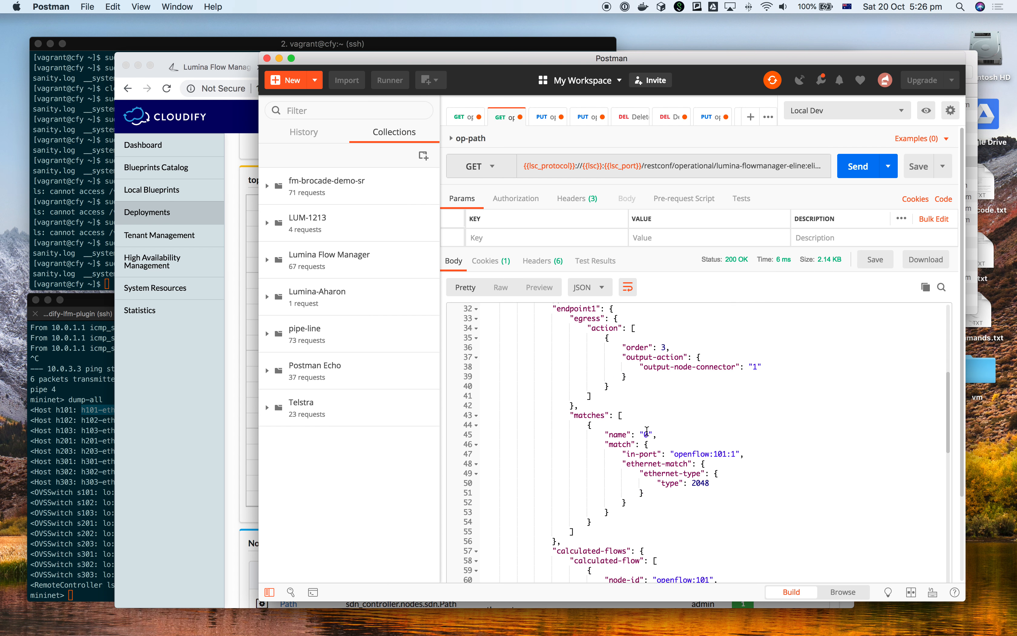
pyautogui.doubleClick(700, 458)
pyautogui.scroll(-4, 656, 437)
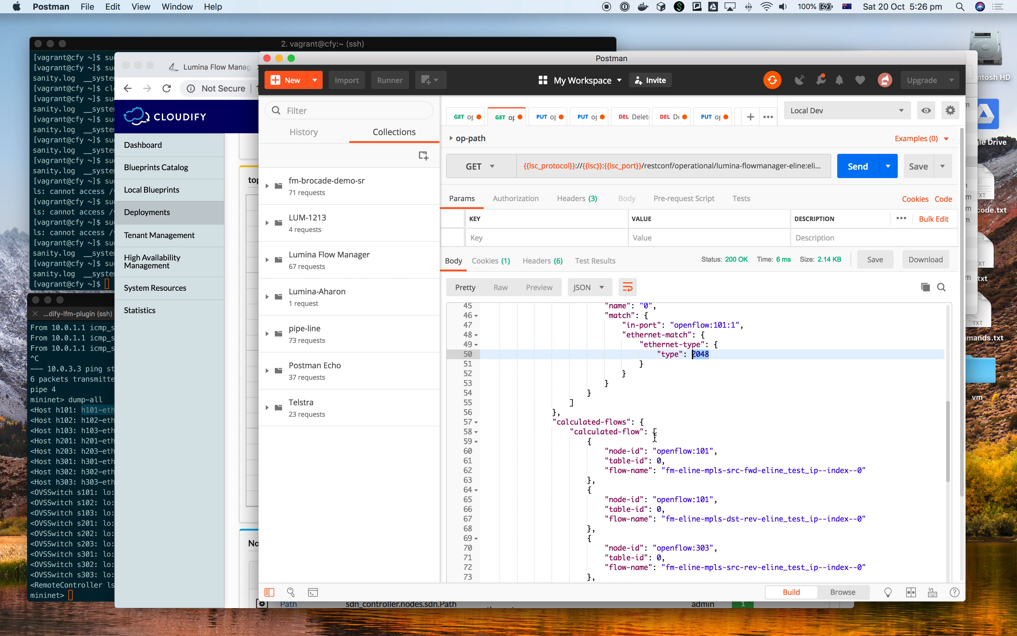
pyautogui.scroll(-10, 730, 360)
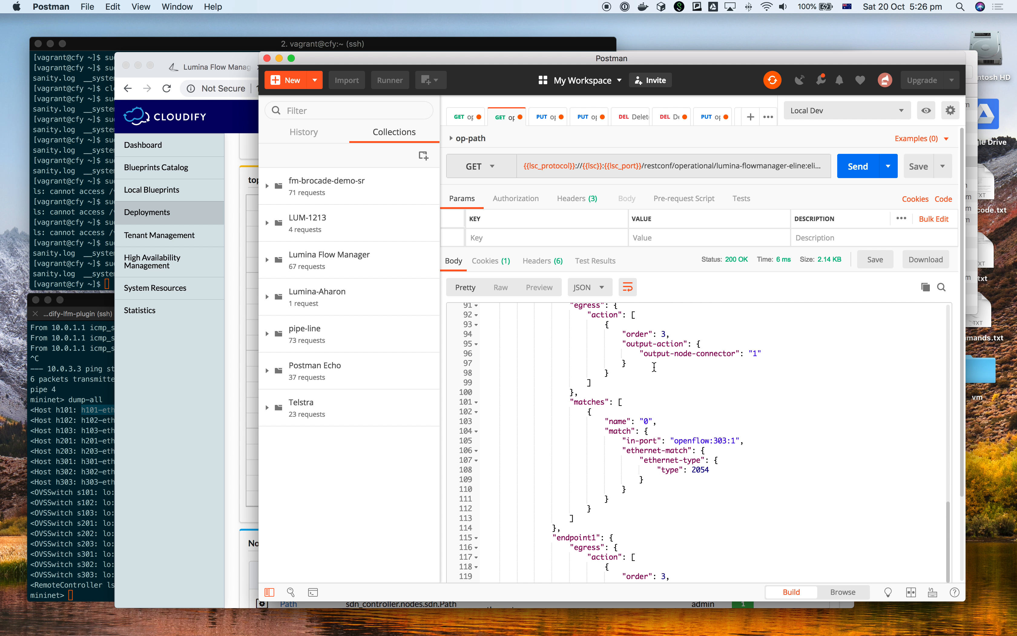
pyautogui.scroll(-4, 653, 370)
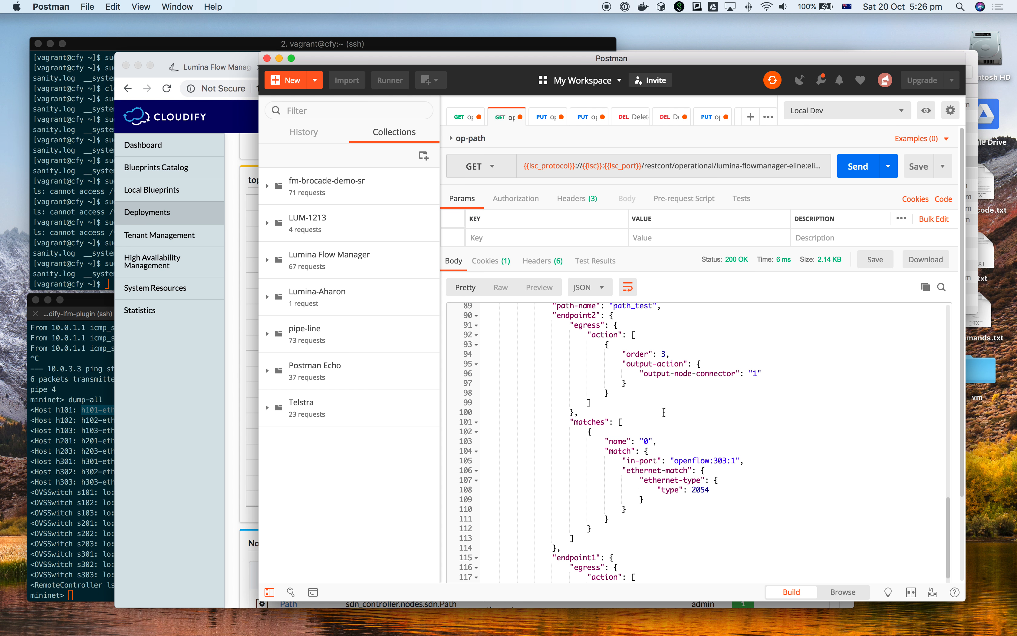
pyautogui.doubleClick(696, 488)
pyautogui.scroll(-14, 537, 408)
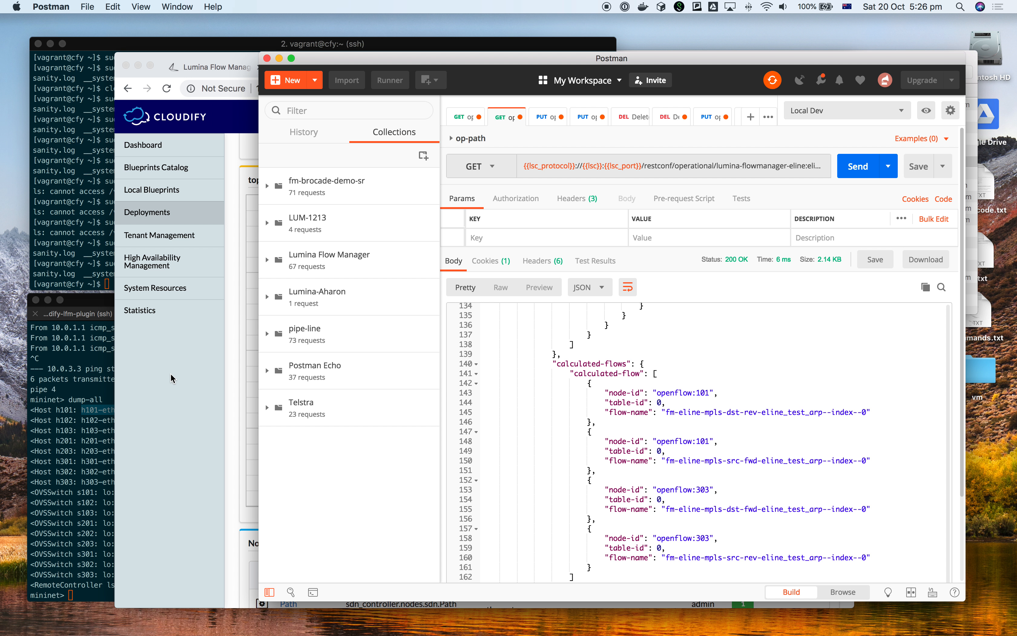
# Switch to Cloudify and review the inputs, executions and events/logs of the my-eline-test1 deployment.
pyautogui.click(222, 394)
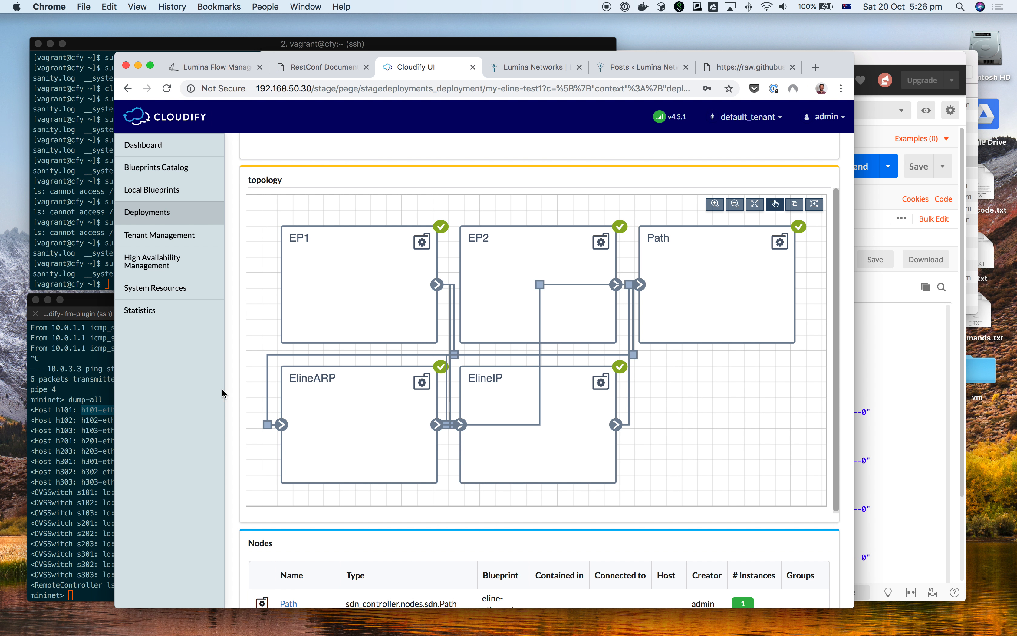
pyautogui.scroll(-20, 222, 388)
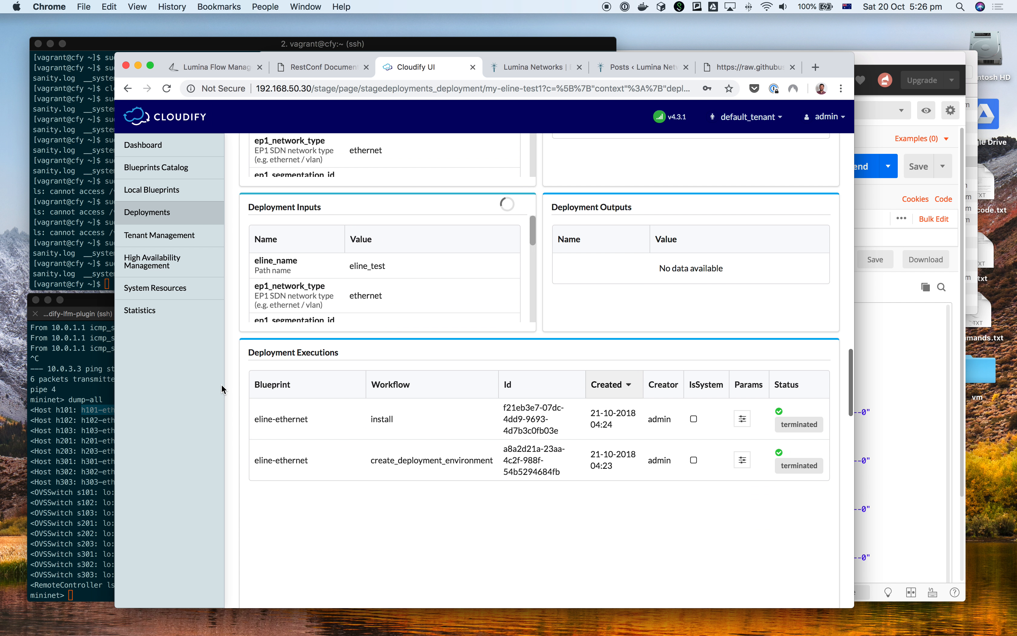
pyautogui.scroll(-10, 221, 389)
# Switch to iTerm2 and list /var/log/cloudify/mgmtworker/logs/ again with sudo ls.
pyautogui.click(79, 232)
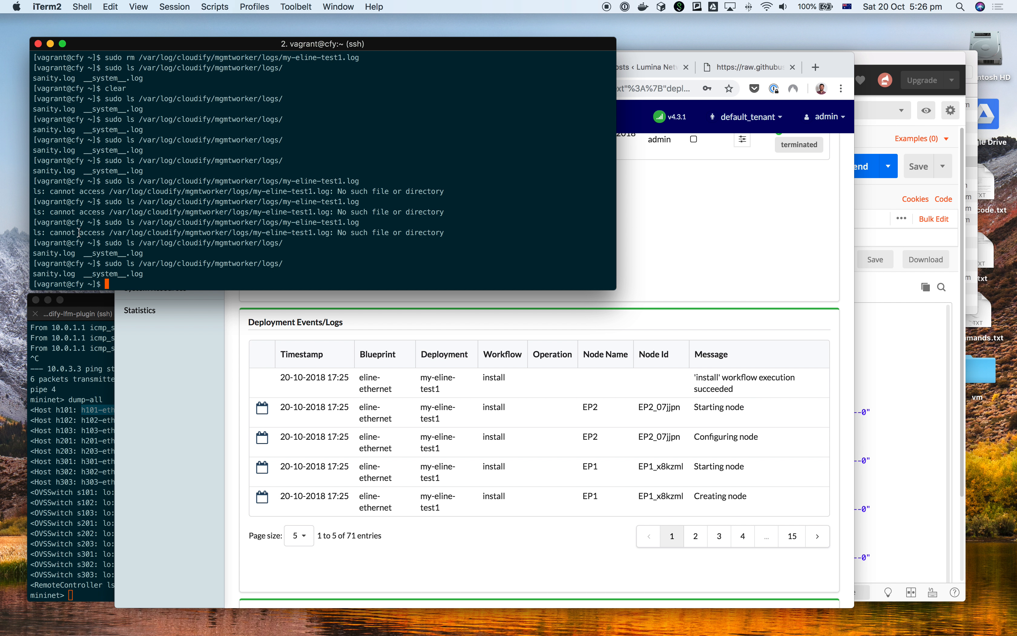
pyautogui.press('Up')
pyautogui.press('Return')
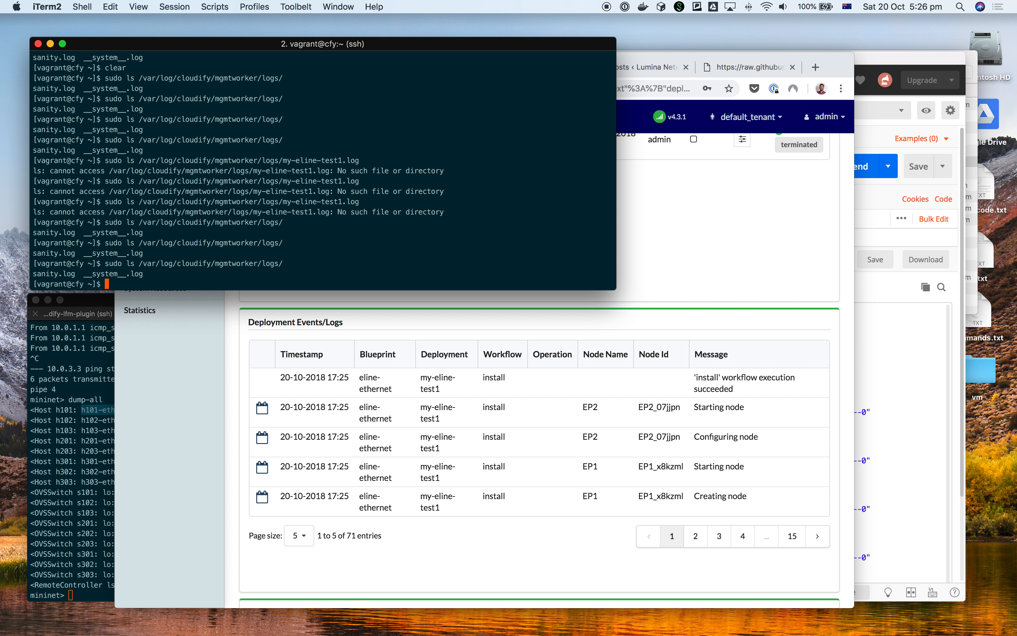
# Start a packet capture on s303-eth1 in the mininet VM's second shell session with sudo tcpdump -i s303-eth1.
pyautogui.click(55, 458)
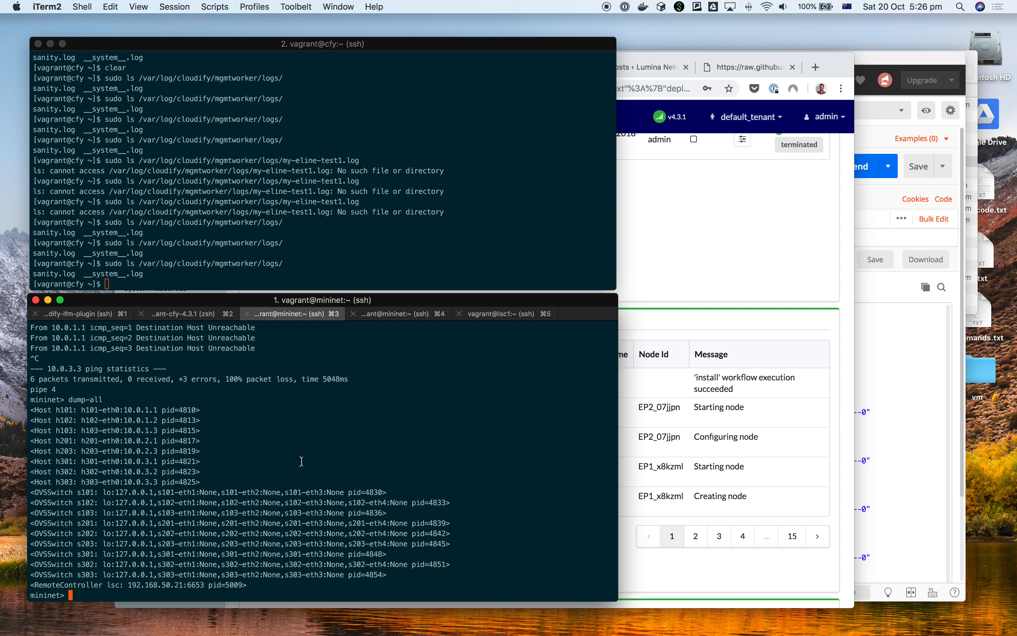
pyautogui.click(406, 315)
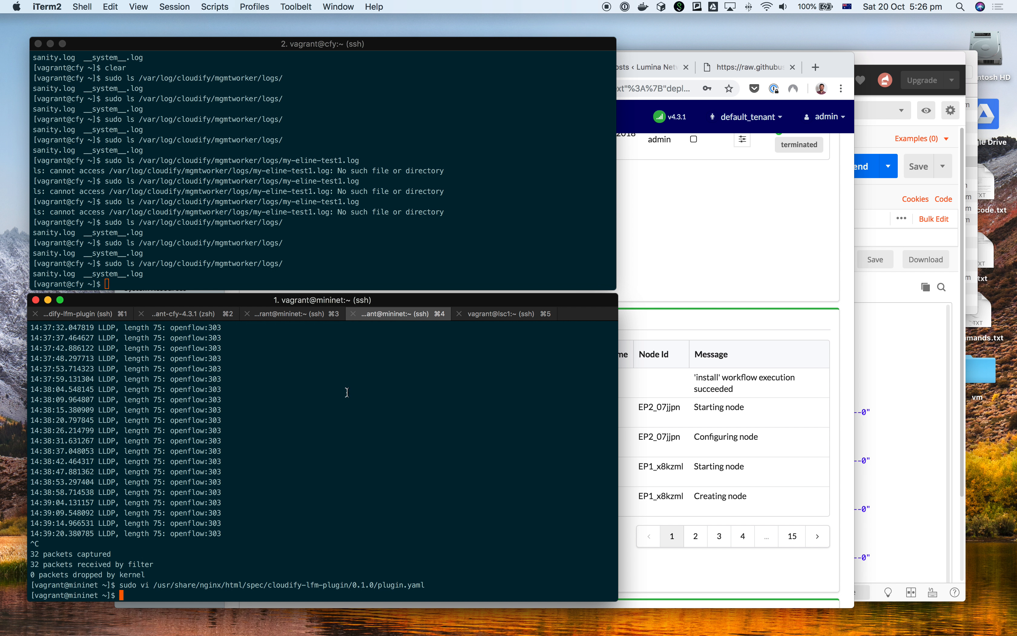
pyautogui.press('Up')
pyautogui.press('Up')
pyautogui.press('Return')
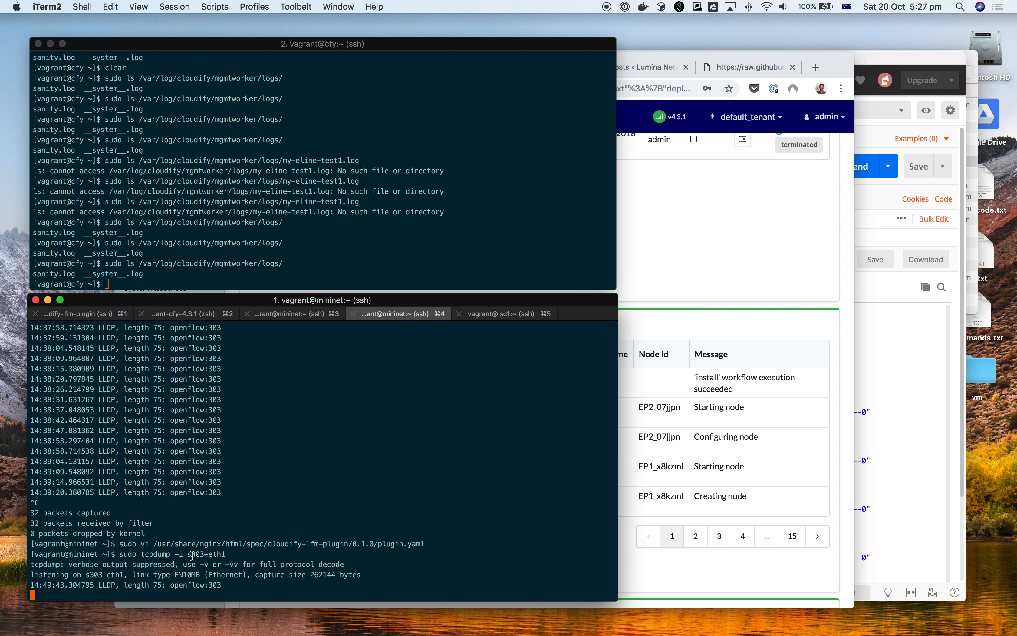
pyautogui.doubleClick(192, 555)
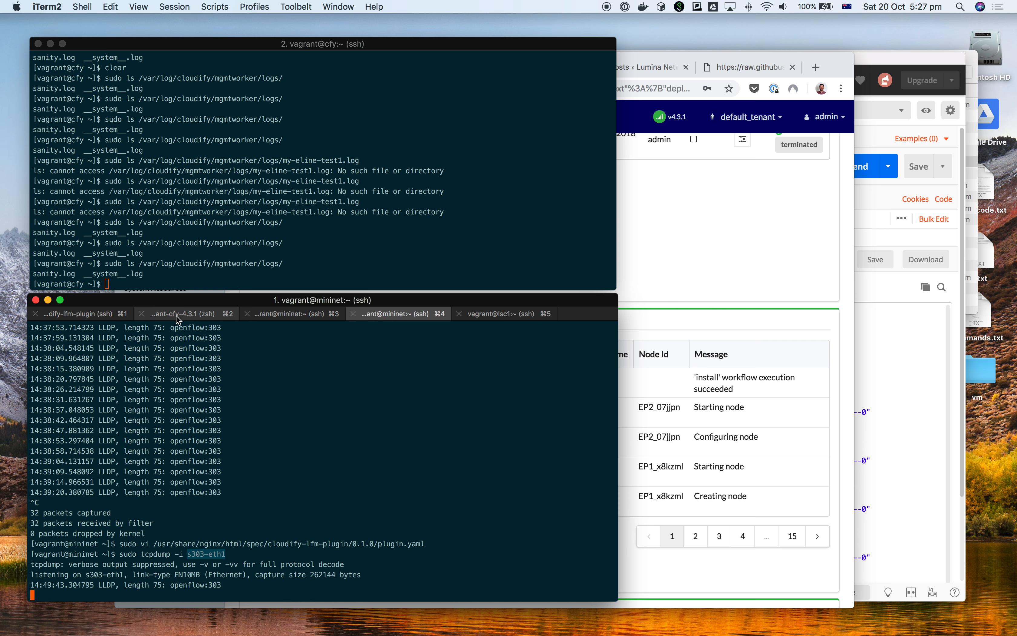
# Run h101 ping h303 at the mininet prompt.
pyautogui.click(200, 313)
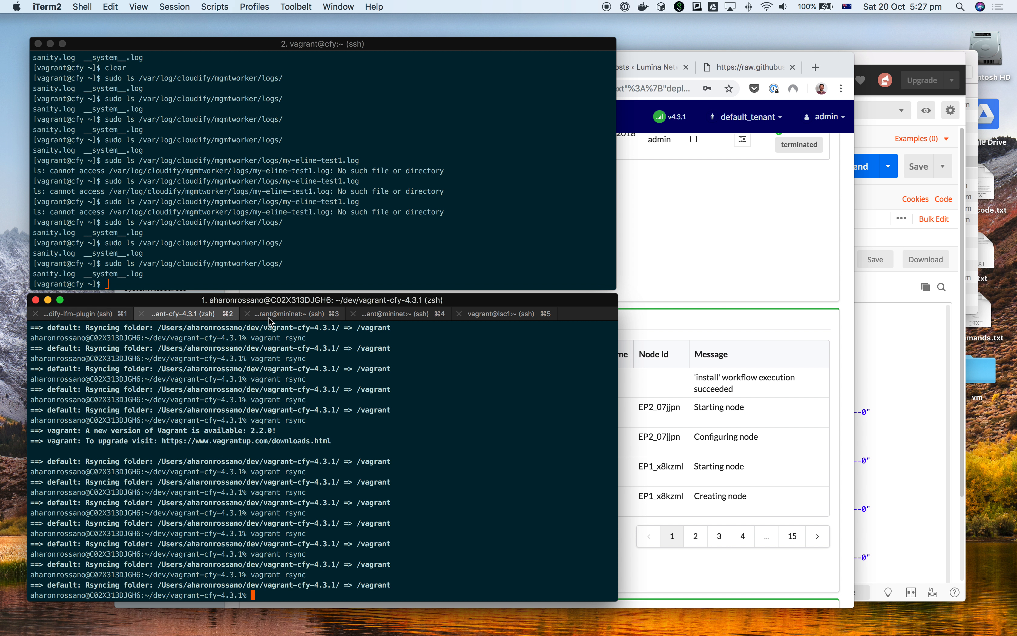
pyautogui.click(282, 317)
pyautogui.write('h101 ping h303')
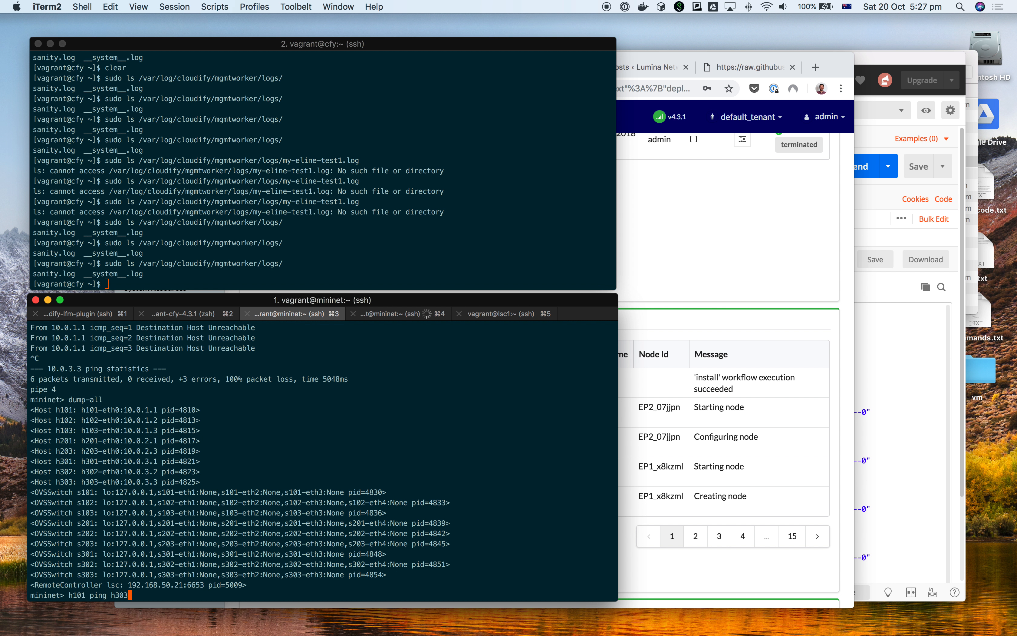
pyautogui.press('Return')
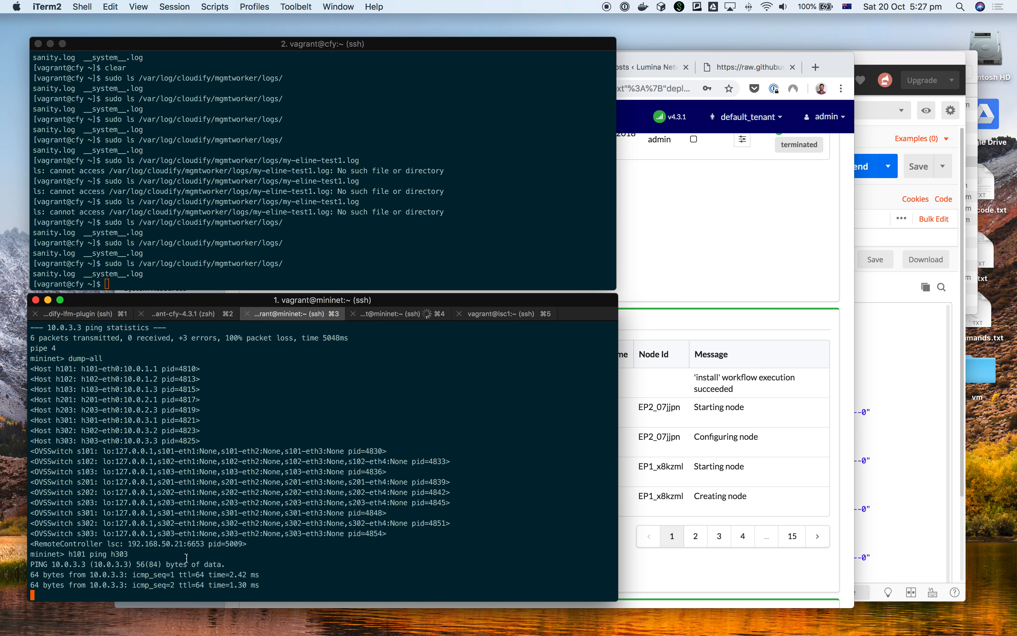
# Return to the tcpdump session and inspect the captured ARP and ICMP traffic between 10.0.1.1 and 10.0.3.3.
pyautogui.click(406, 315)
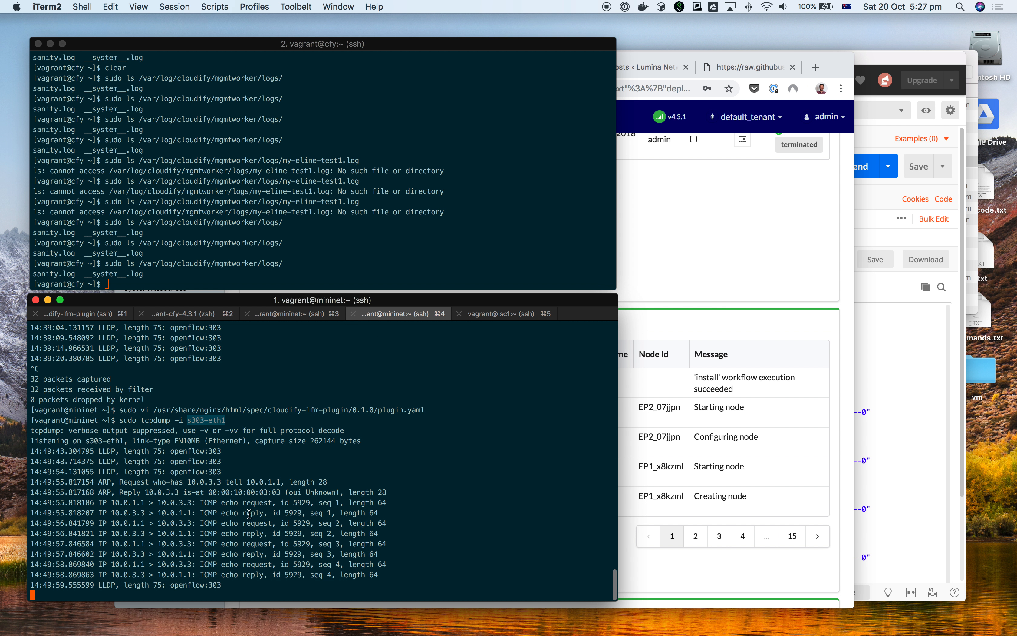
pyautogui.moveTo(206, 472); pyautogui.dragTo(236, 568)
pyautogui.click(410, 559)
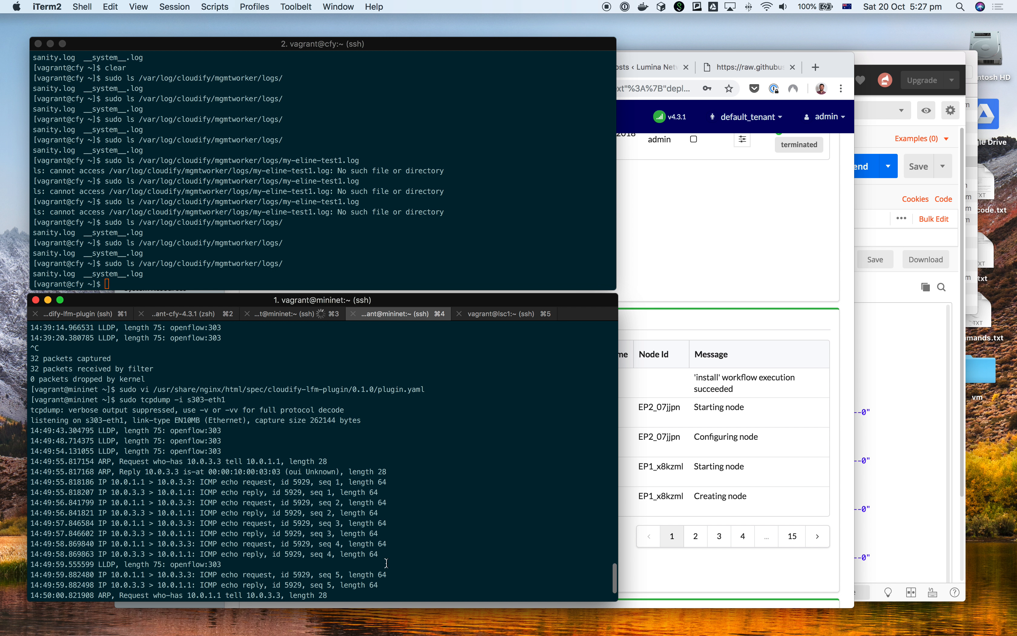
# Stop the running ping, run h101 arp -a at the mininet prompt, and compare its output with the tcpdump session.
pyautogui.click(294, 314)
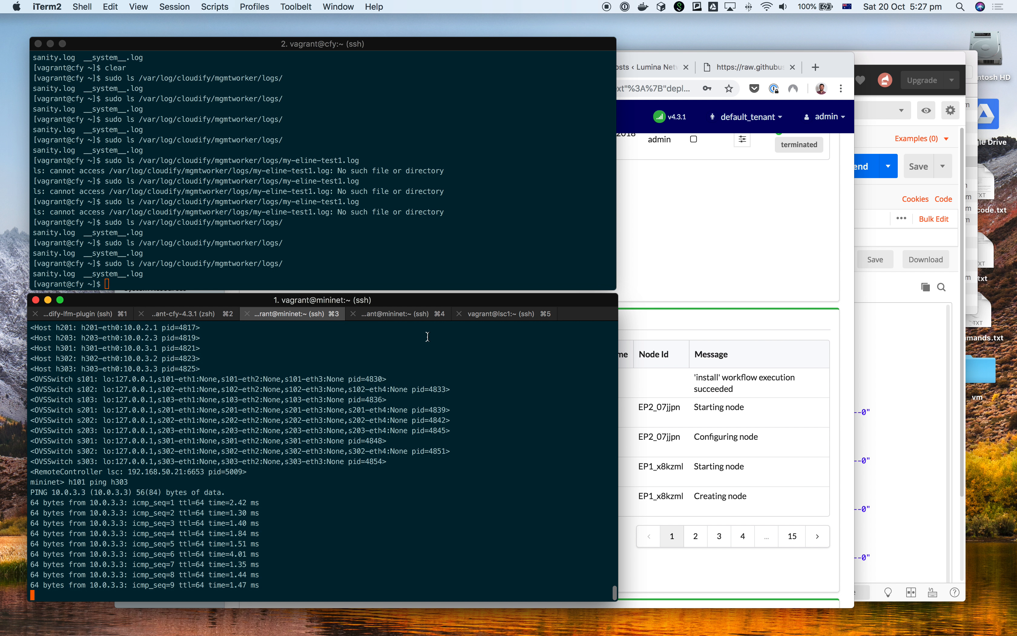
pyautogui.hotkey('ctrl', 'c')
pyautogui.press('Up')
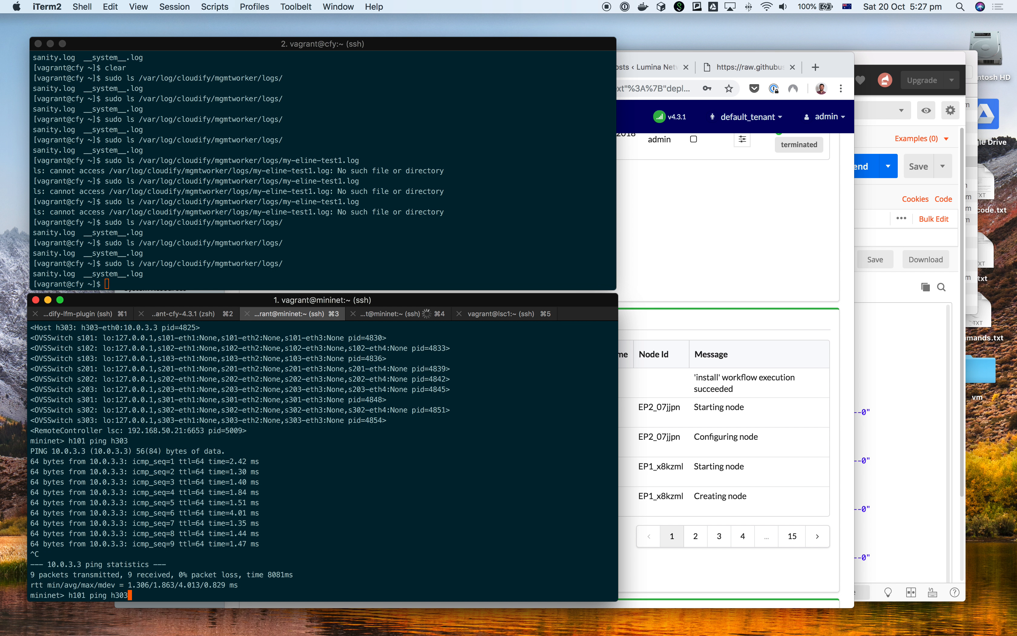
pyautogui.press('Up')
pyautogui.press('Return')
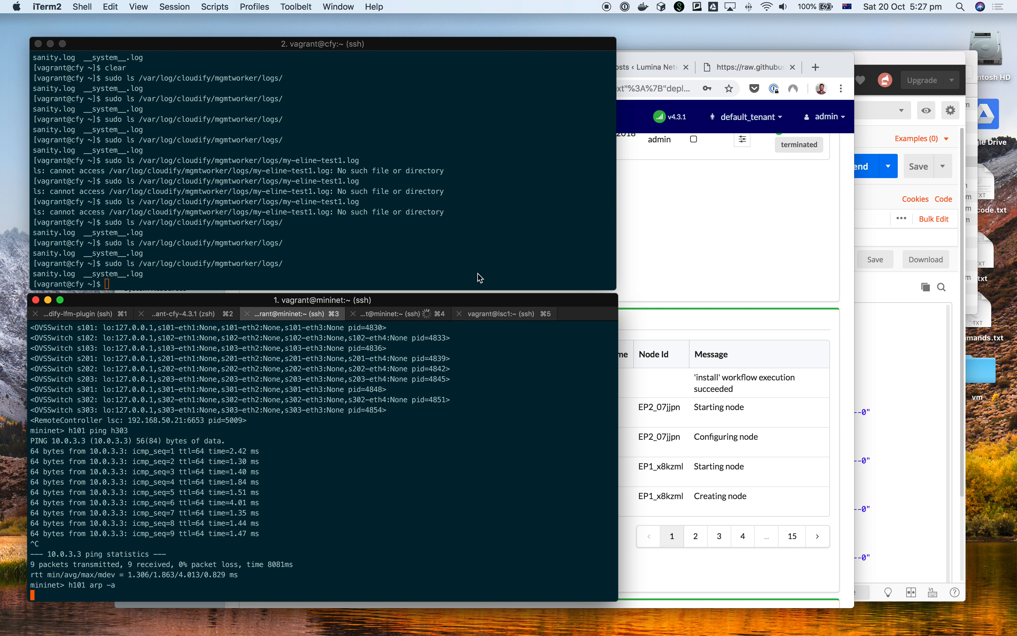
pyautogui.click(370, 314)
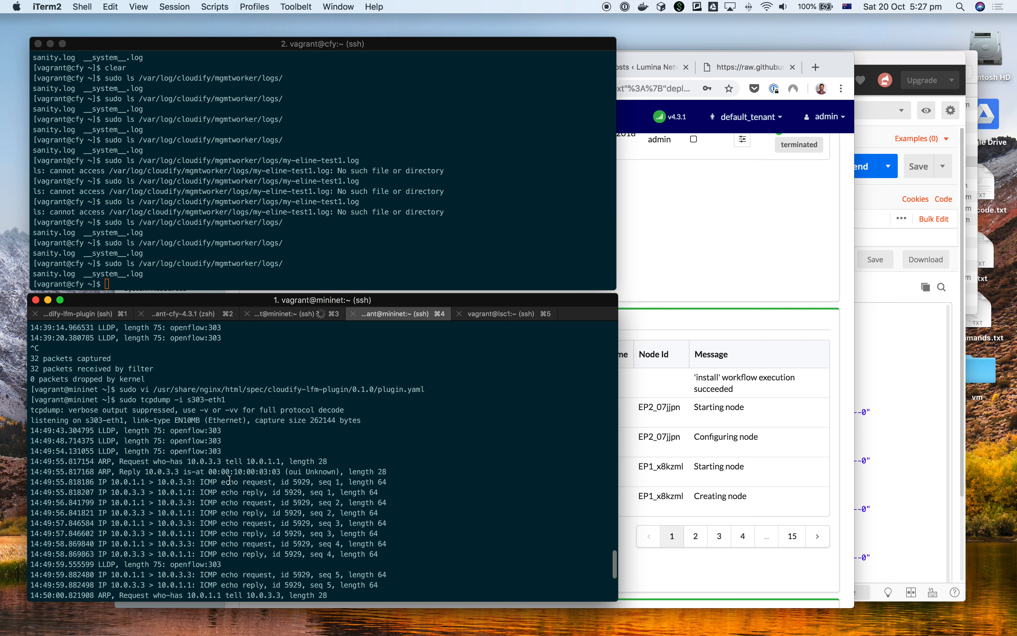
pyautogui.click(320, 314)
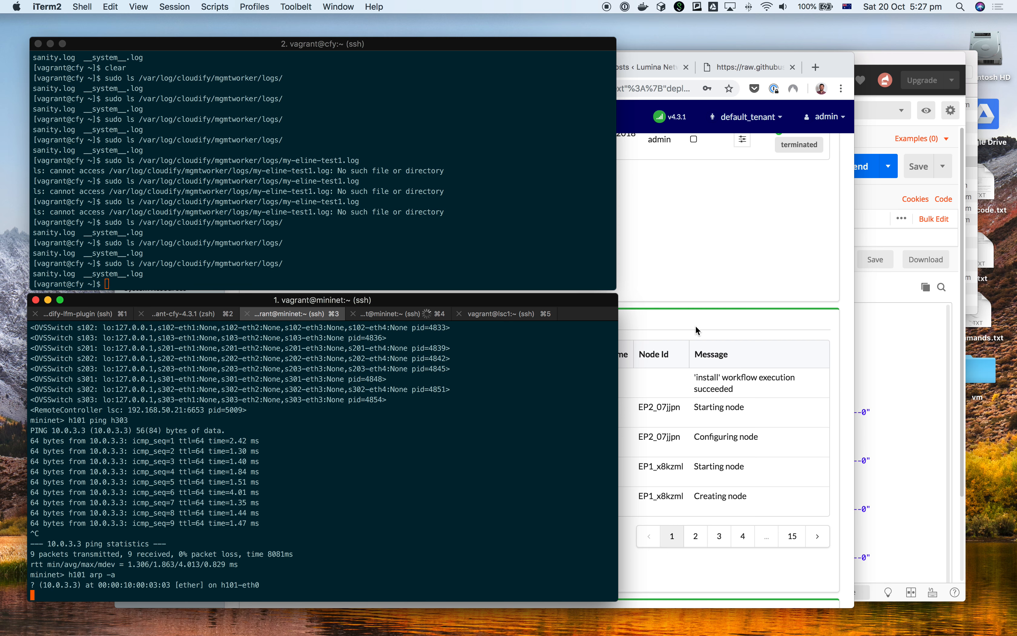
# Switch to the Cloudify UI in Chrome and execute the uninstall workflow on my-eline-test1 from the Deployments page with default parameters.
pyautogui.click(708, 313)
pyautogui.scroll(20, 229, 296)
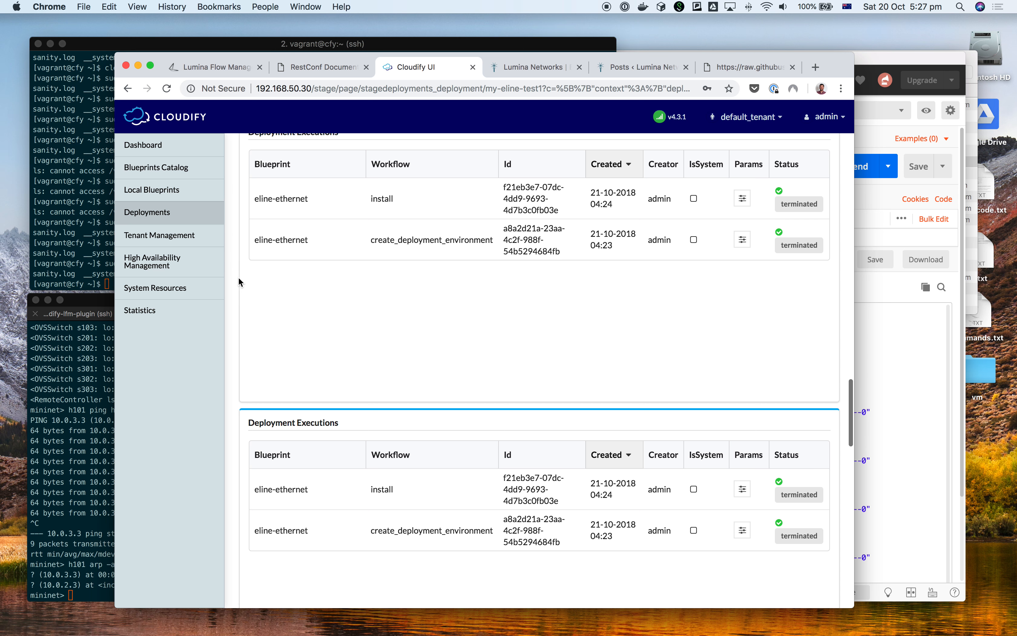
pyautogui.scroll(15, 240, 282)
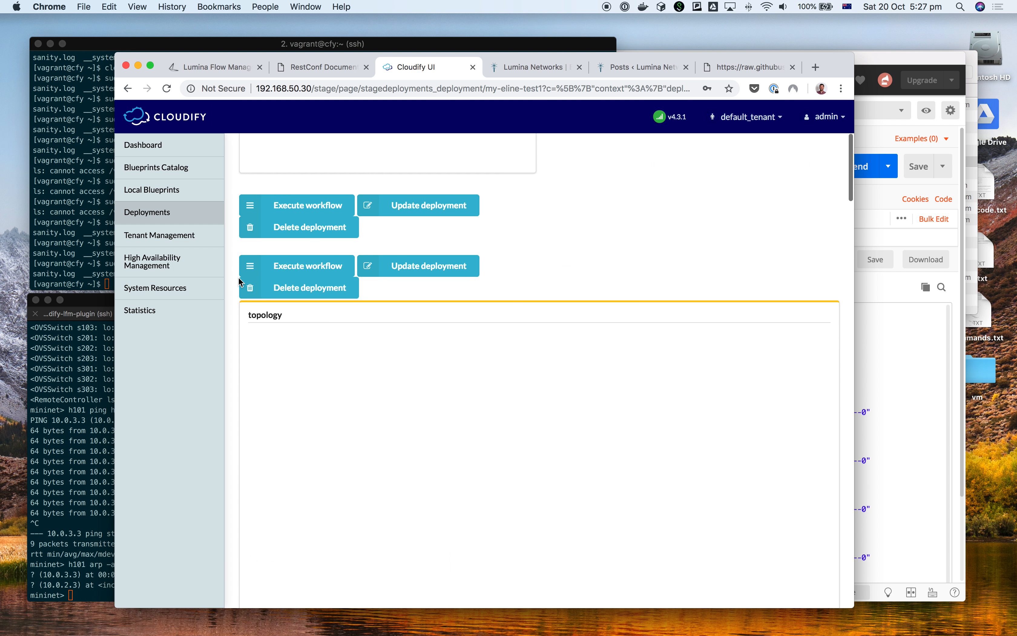
pyautogui.click(208, 221)
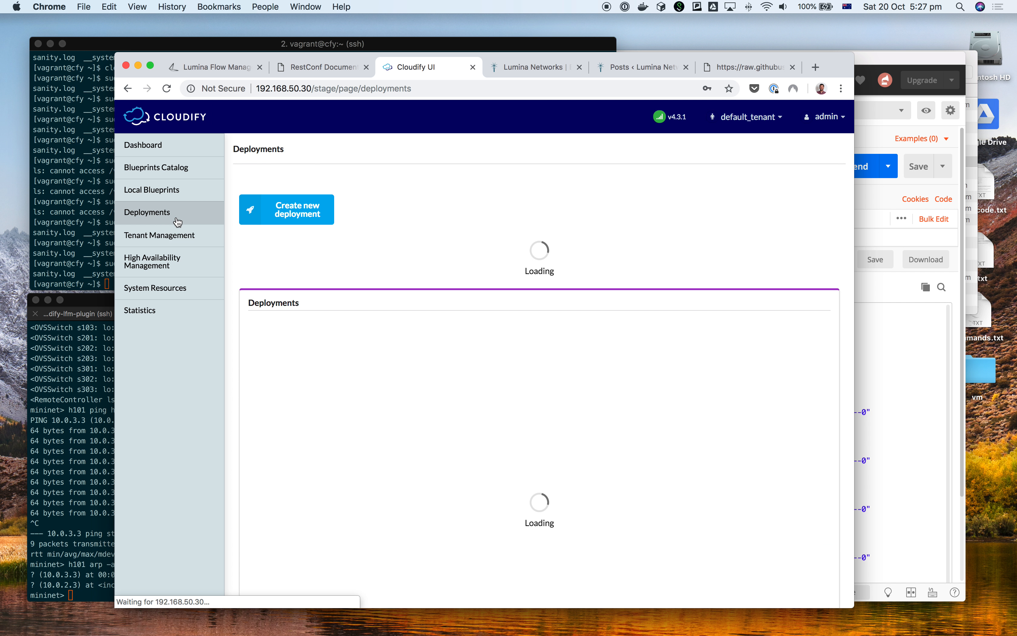
pyautogui.click(817, 336)
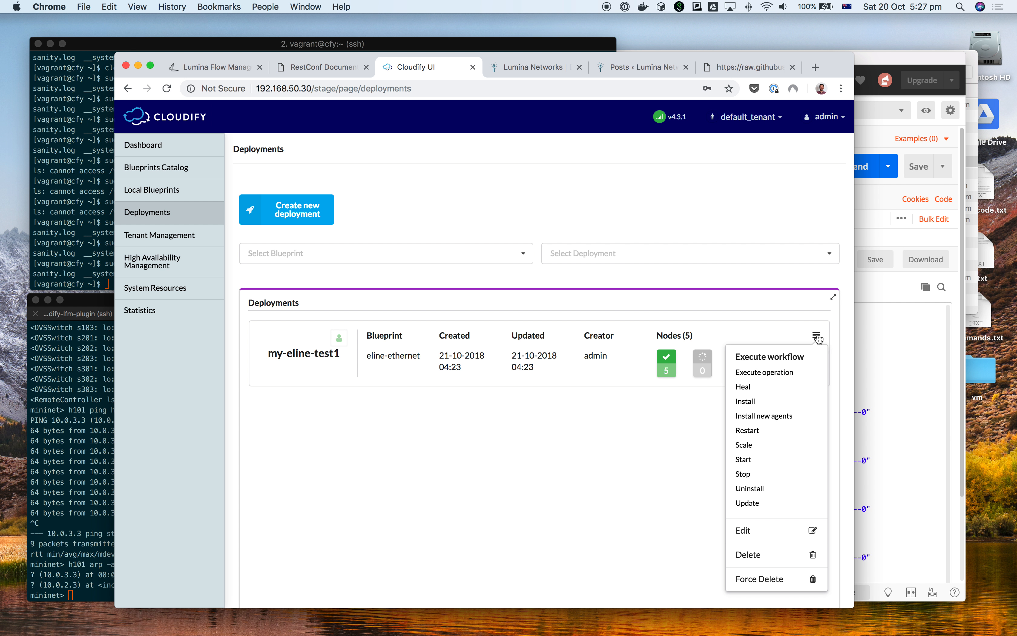
pyautogui.click(757, 489)
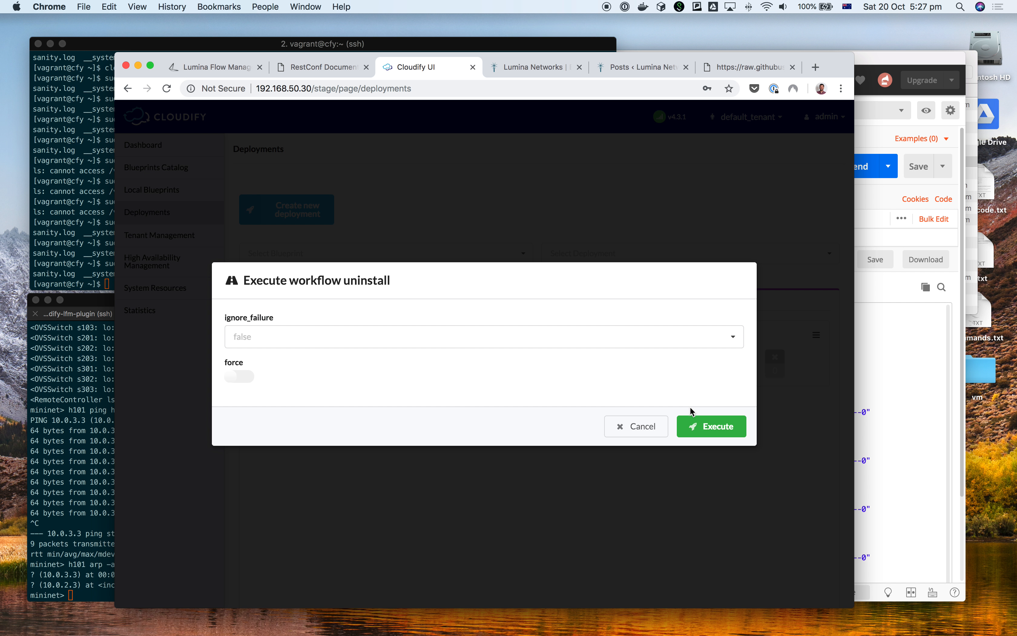
pyautogui.click(701, 422)
# Switch to Postman and resend the operational GET requests for the Flow Manager E-Lines and paths.
pyautogui.click(883, 380)
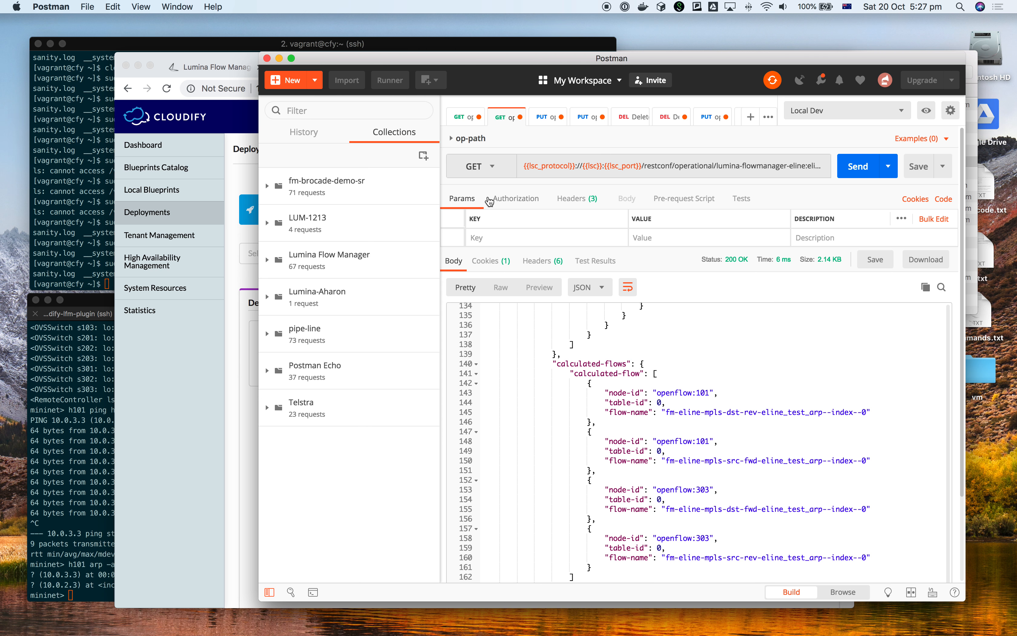
pyautogui.click(852, 172)
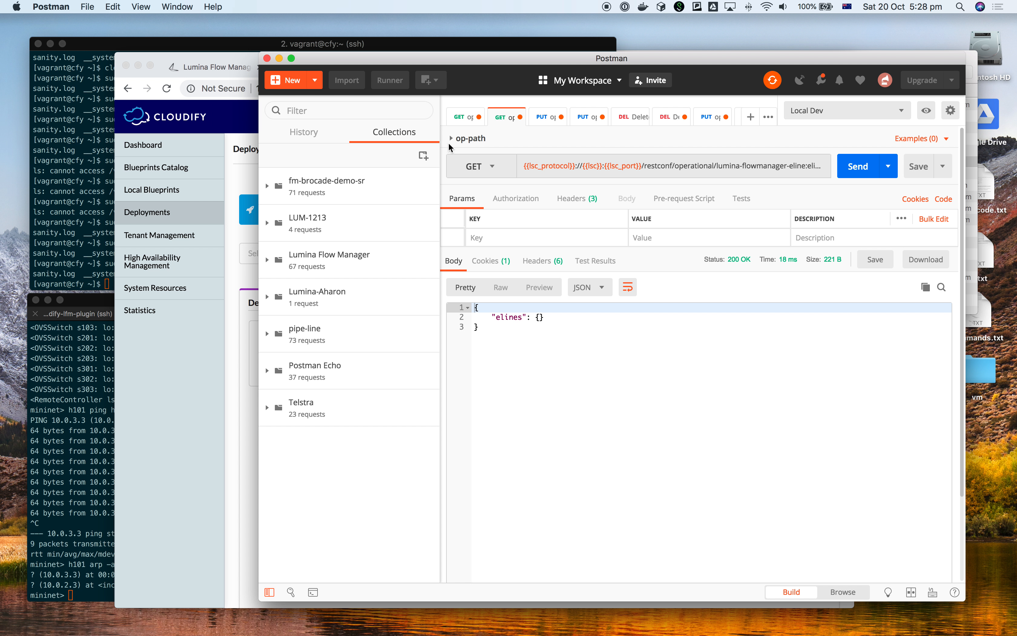
pyautogui.click(460, 119)
pyautogui.click(841, 173)
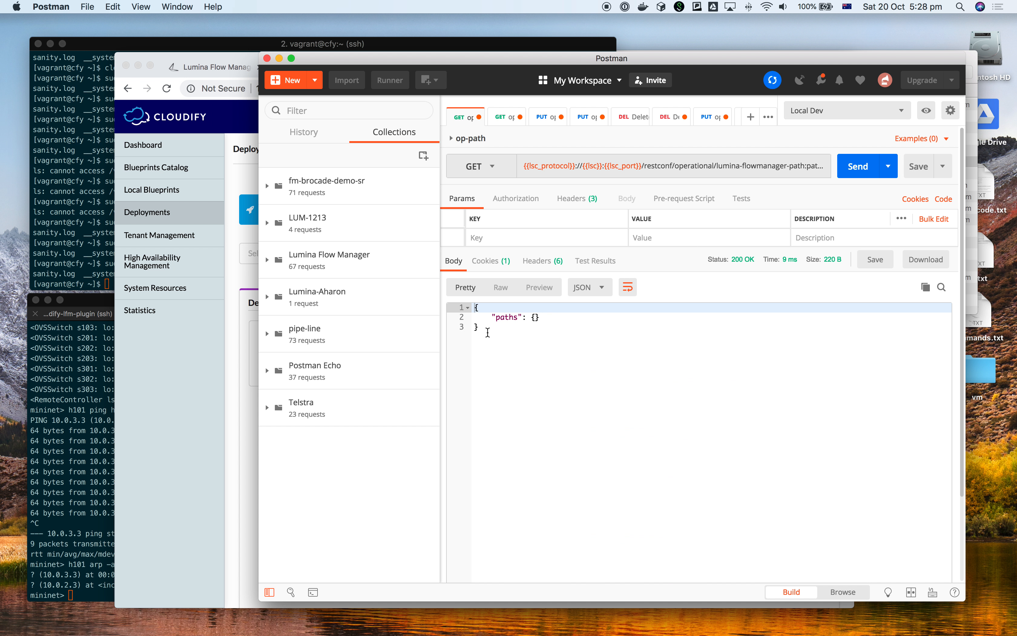
# Switch to iTerm2, run h101 ping h303 again at the mininet prompt, and inspect the latest traffic captured on s303-eth1.
pyautogui.click(111, 406)
pyautogui.write('h101 ping h303')
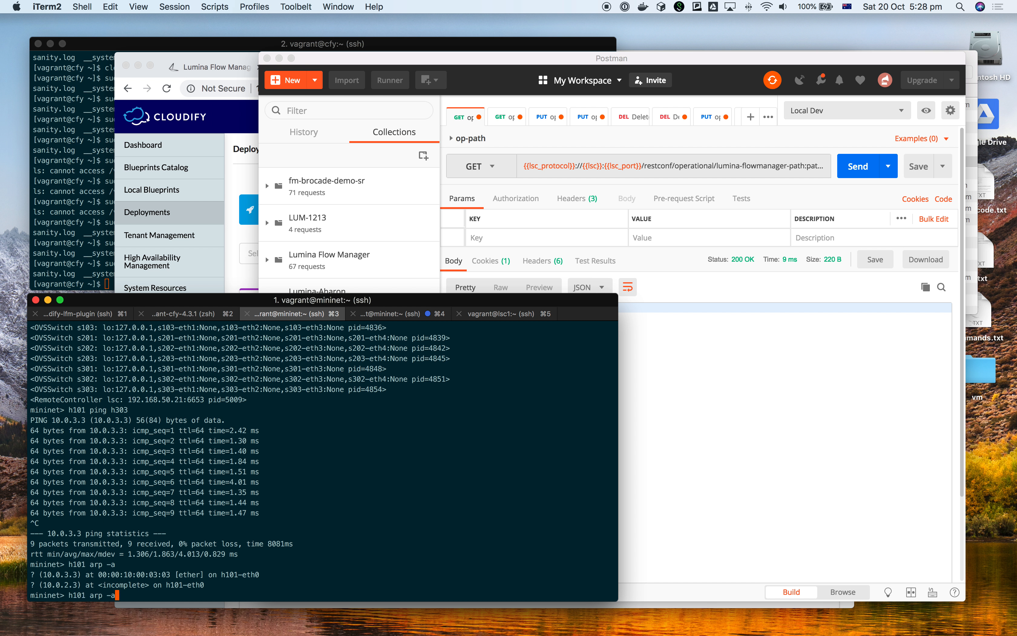
pyautogui.press('Return')
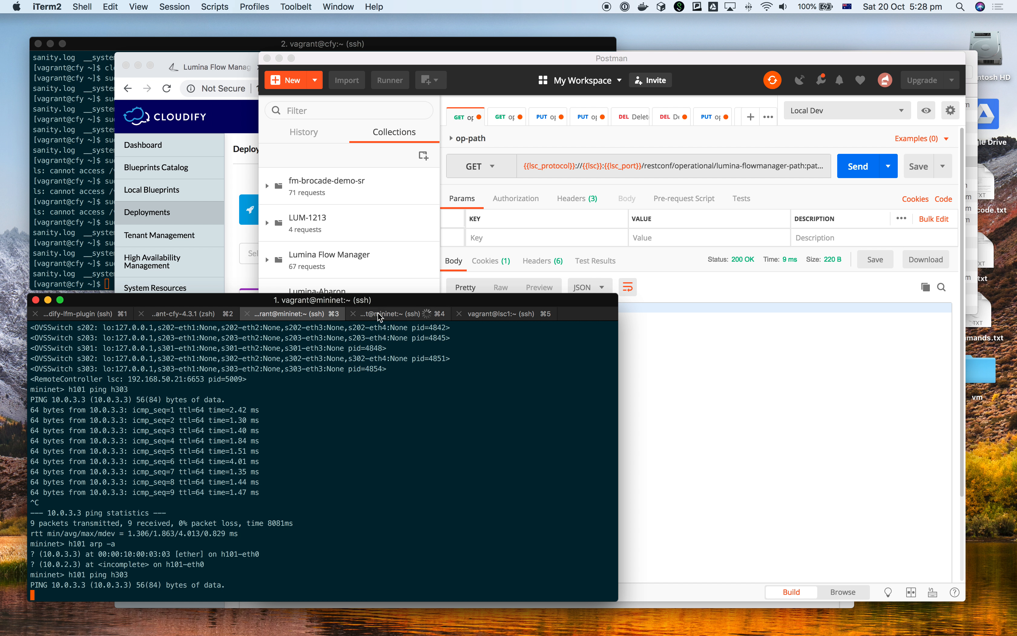
pyautogui.click(397, 314)
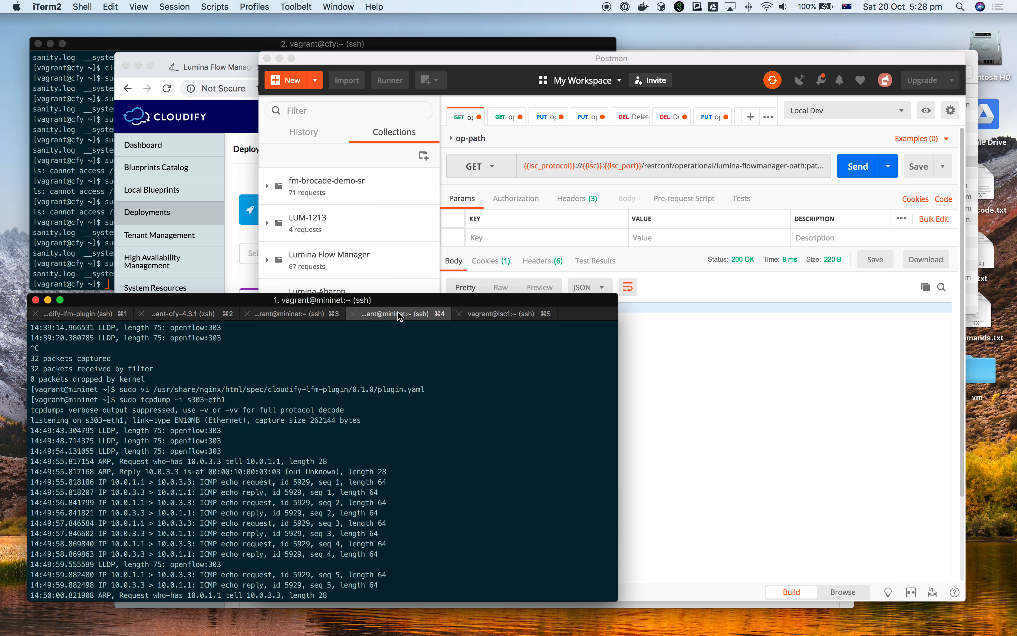
pyautogui.scroll(-10, 320, 420)
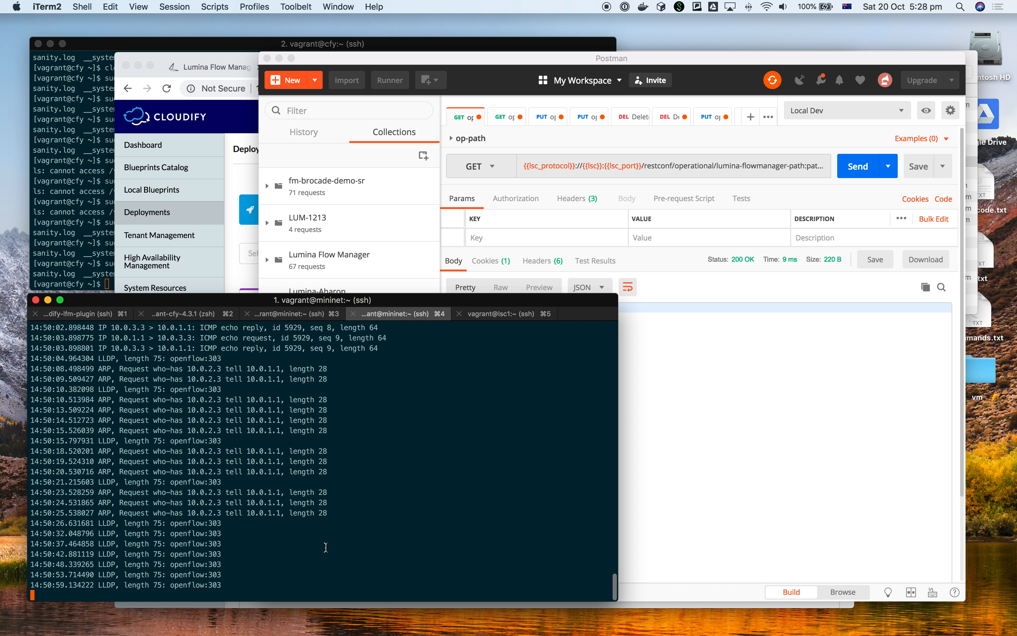
# Check the ping output, then stop both the ping and the tcpdump capture in their mininet sessions.
pyautogui.click(295, 313)
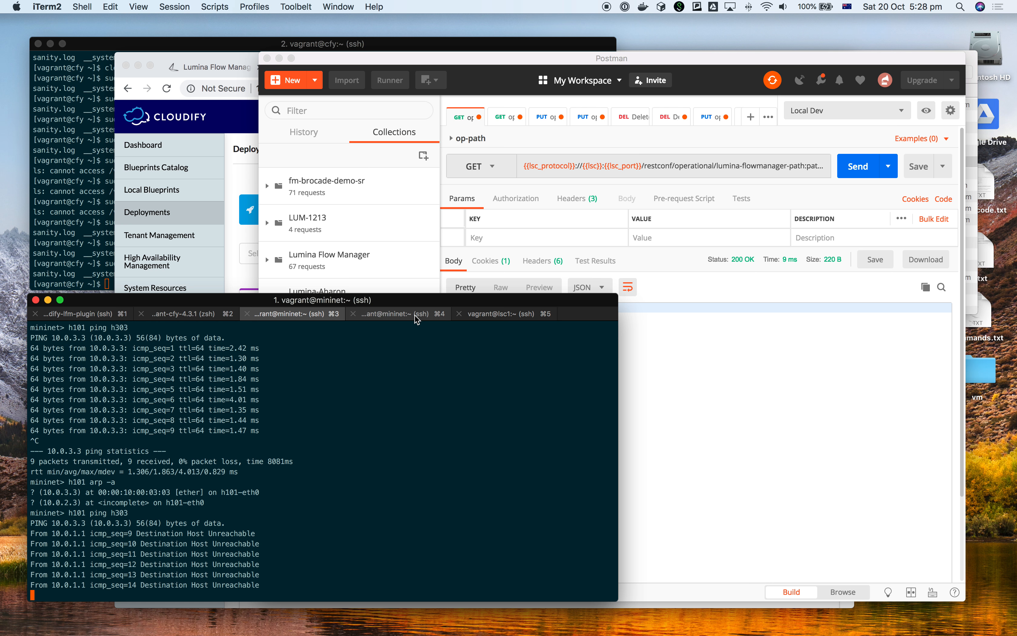
pyautogui.hotkey('ctrl', 'c')
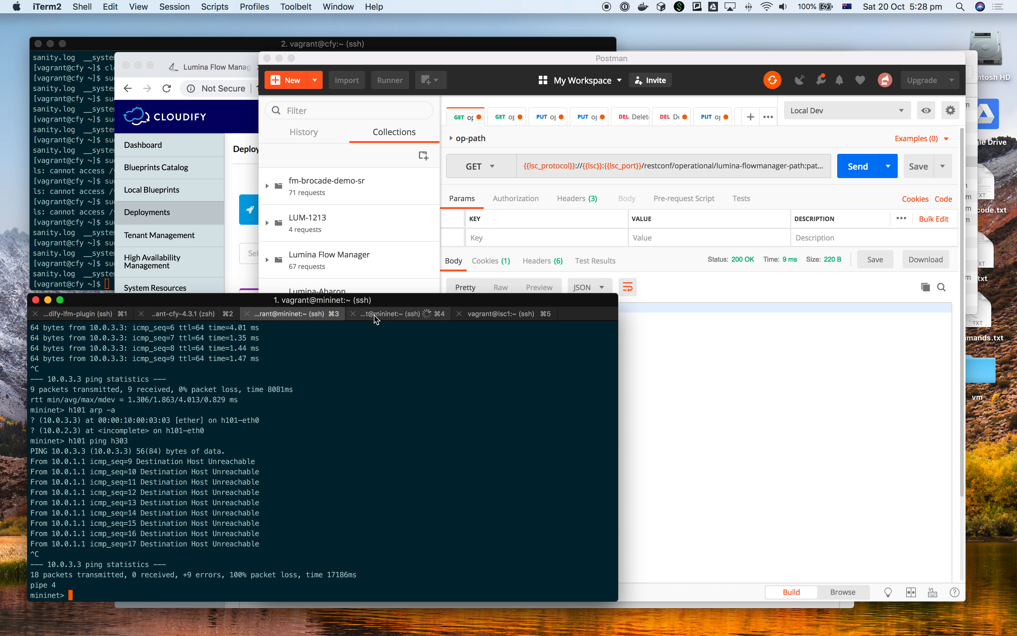
pyautogui.click(382, 315)
pyautogui.hotkey('ctrl', 'c')
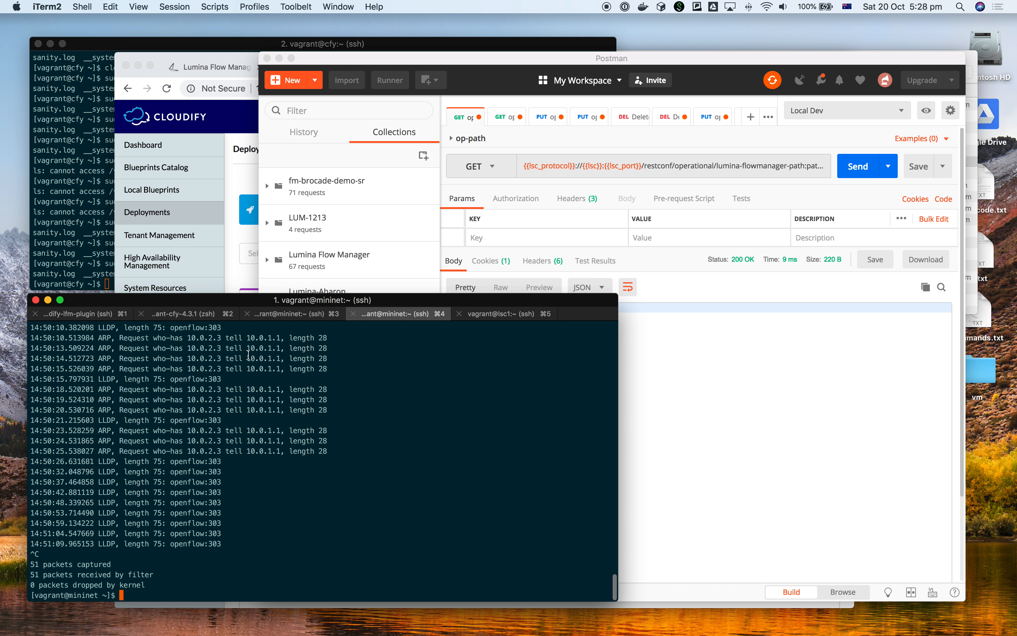
# Switch to Chrome, open examples/mininet/mininet-command.sh in the cloudify-lfm-plugin GitHub repository, and read through the script.
pyautogui.press('super+Tab')
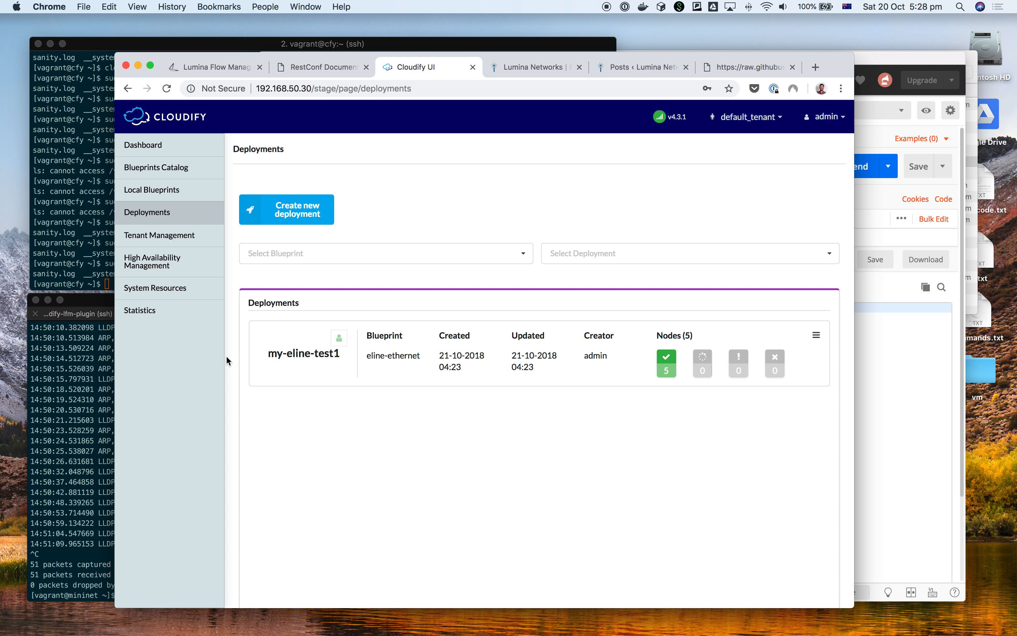
pyautogui.click(727, 73)
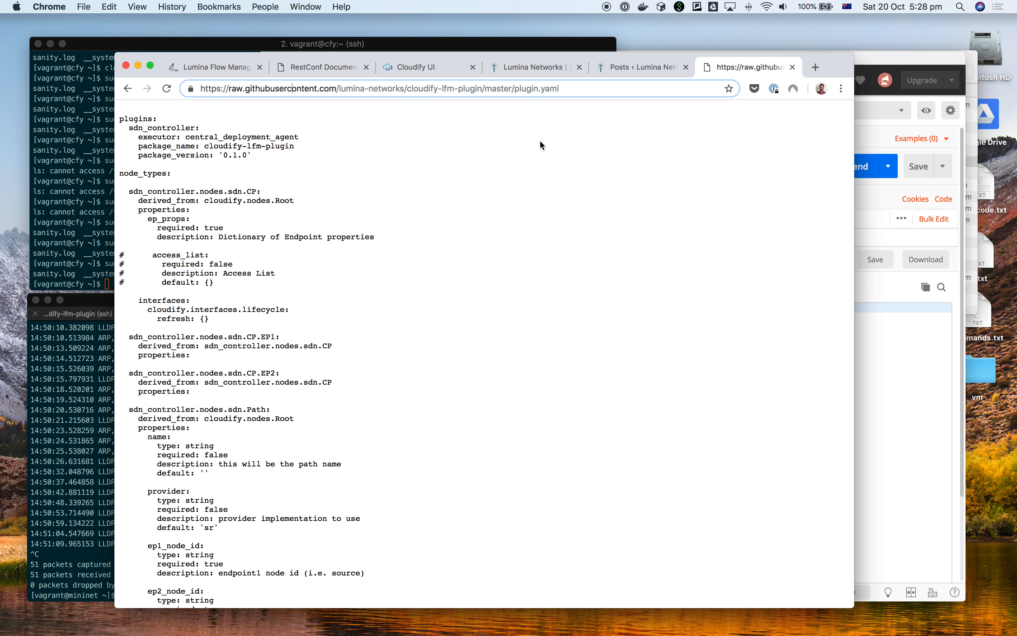
pyautogui.click(133, 90)
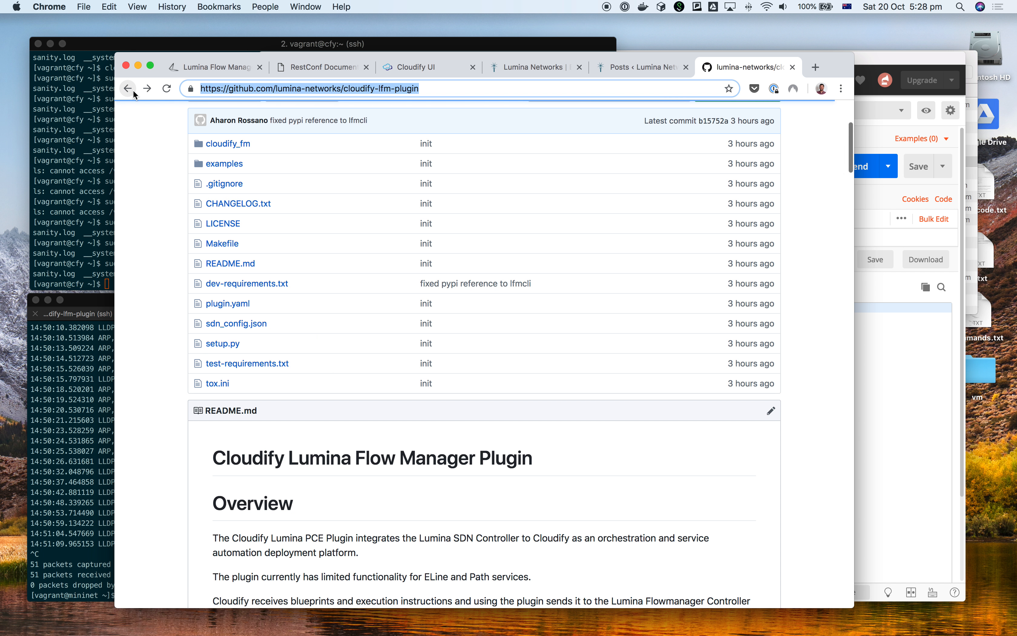
pyautogui.click(225, 166)
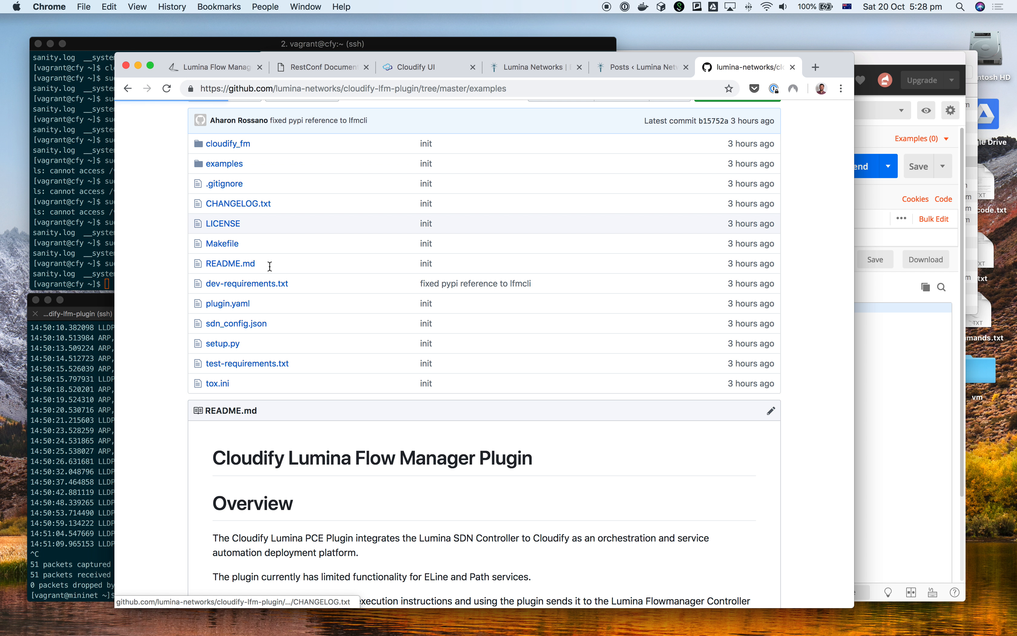
pyautogui.click(222, 350)
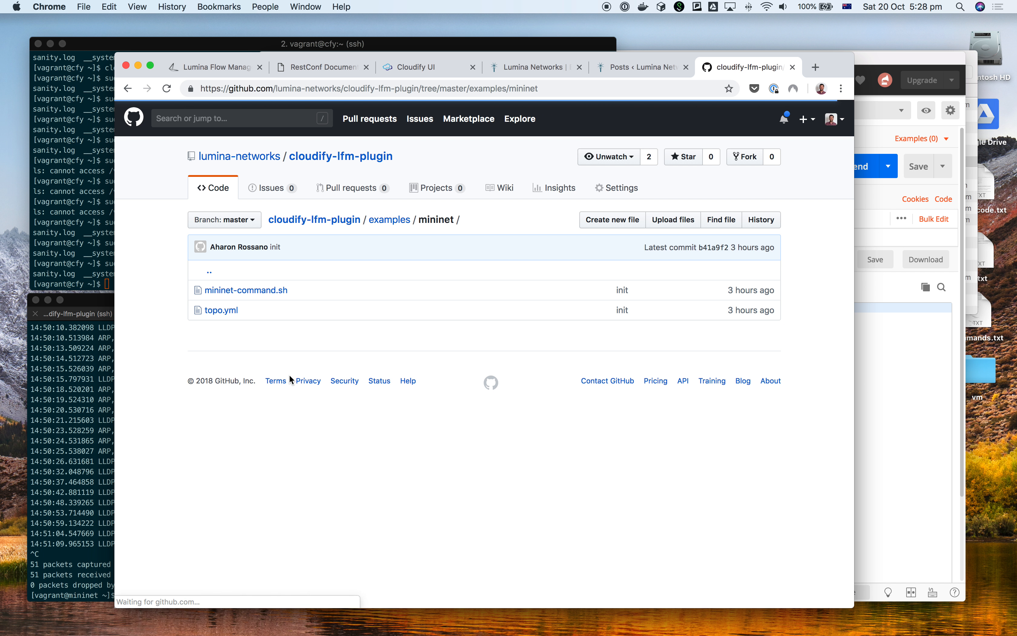
pyautogui.click(280, 293)
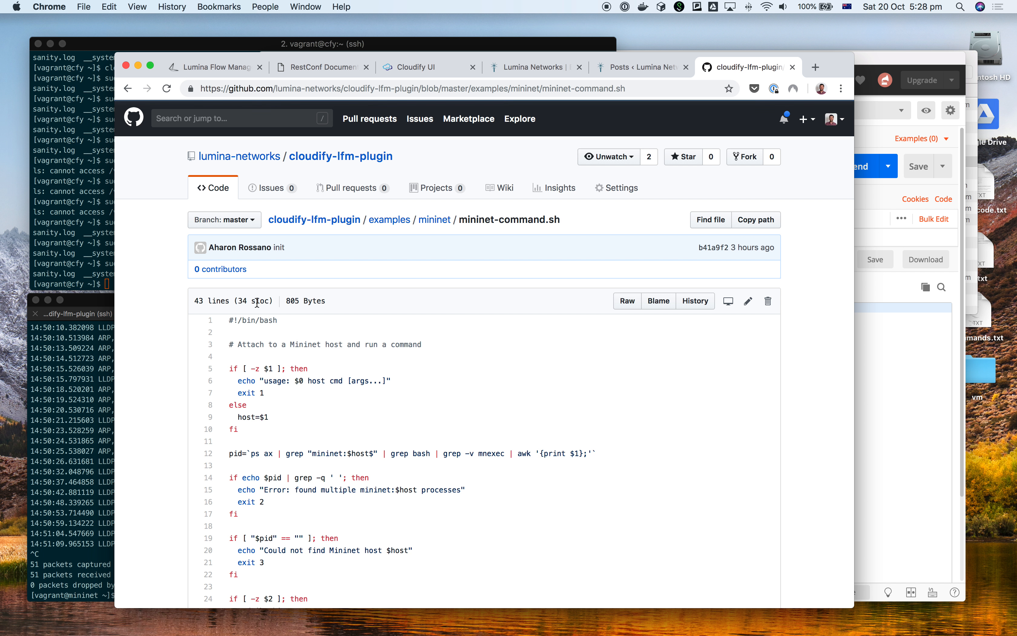
pyautogui.scroll(-10, 322, 380)
pyautogui.click(92, 443)
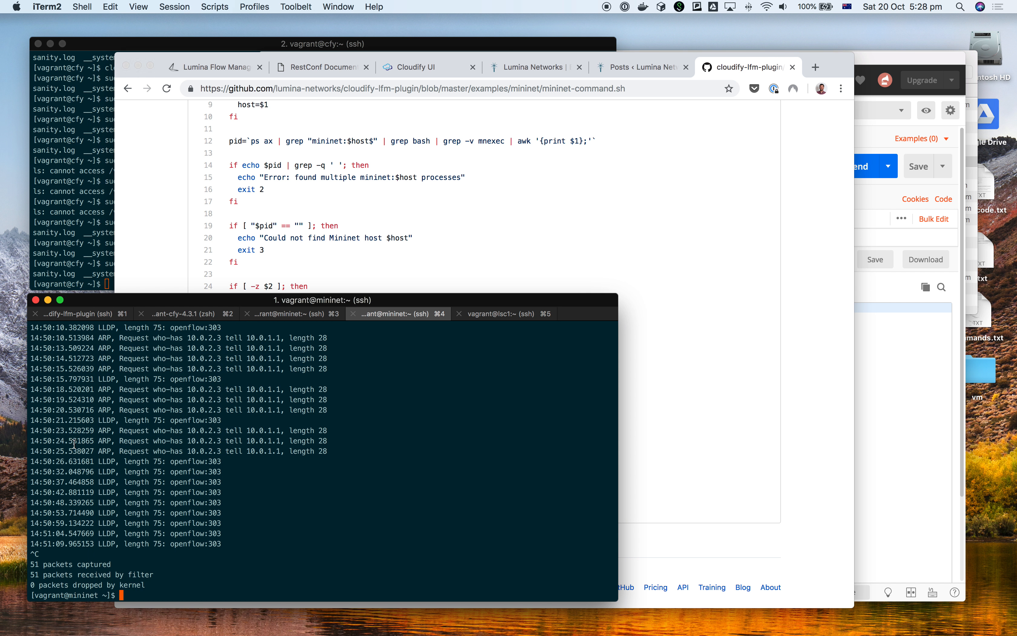
pyautogui.click(743, 326)
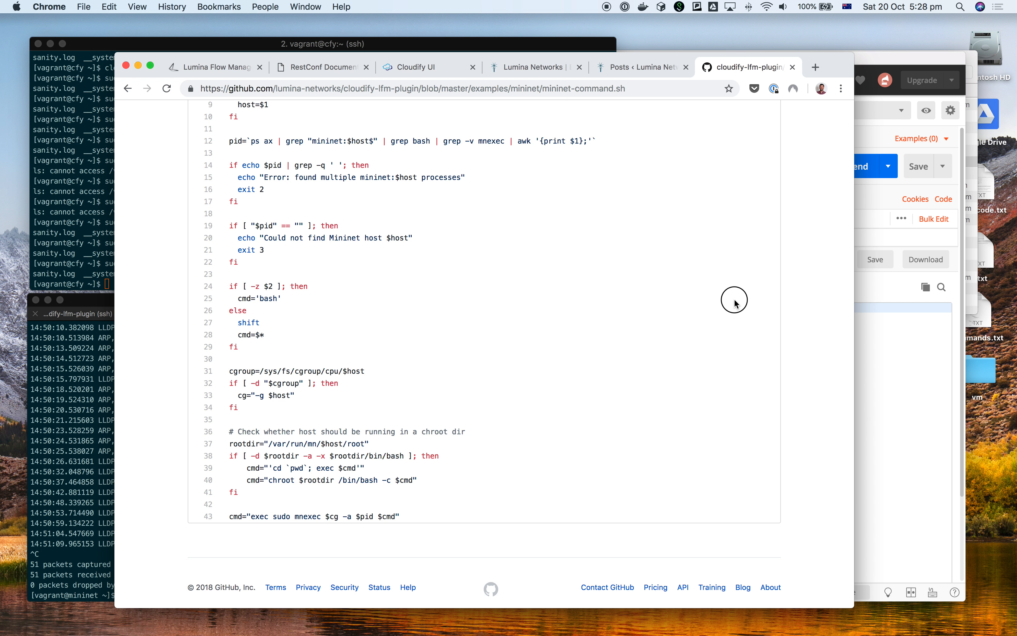
pyautogui.scroll(5, 349, 274)
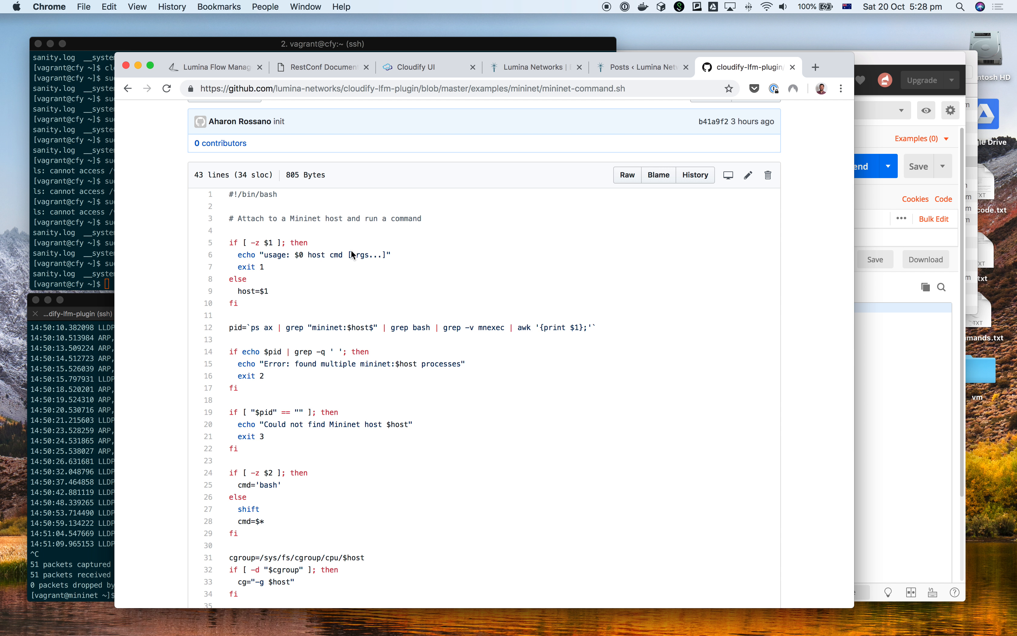
pyautogui.click(89, 454)
pyautogui.click(410, 242)
# Open the cloudify-lfm-plugin repository's main page in a new browser tab and find "mininet-comm" in its README.
pyautogui.keyDown('super'); pyautogui.click(127, 87); pyautogui.keyUp('super')
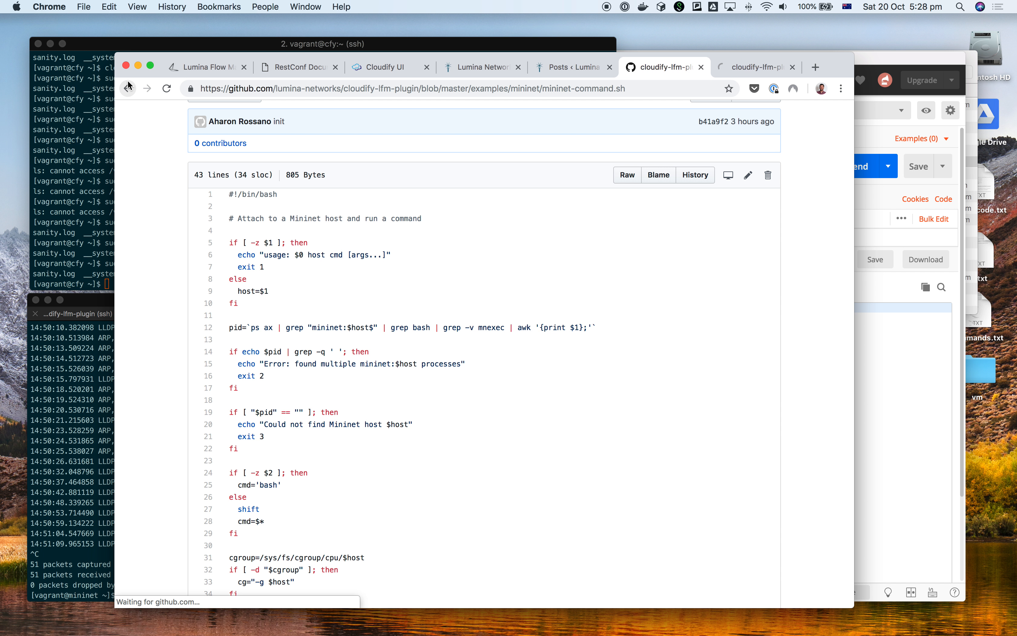
pyautogui.click(757, 67)
pyautogui.click(128, 88)
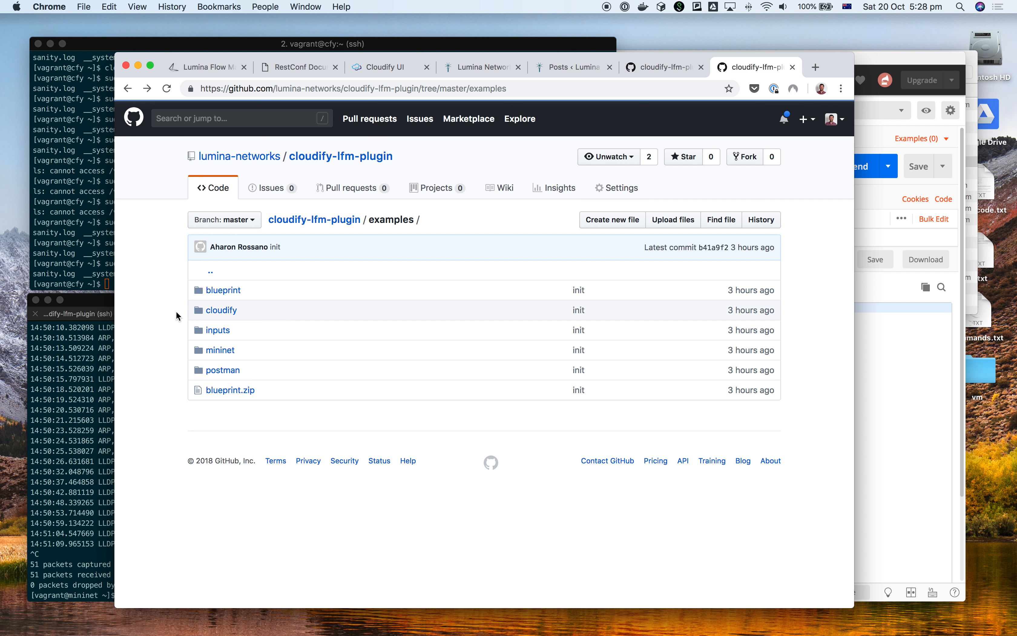
pyautogui.click(129, 90)
pyautogui.click(153, 348)
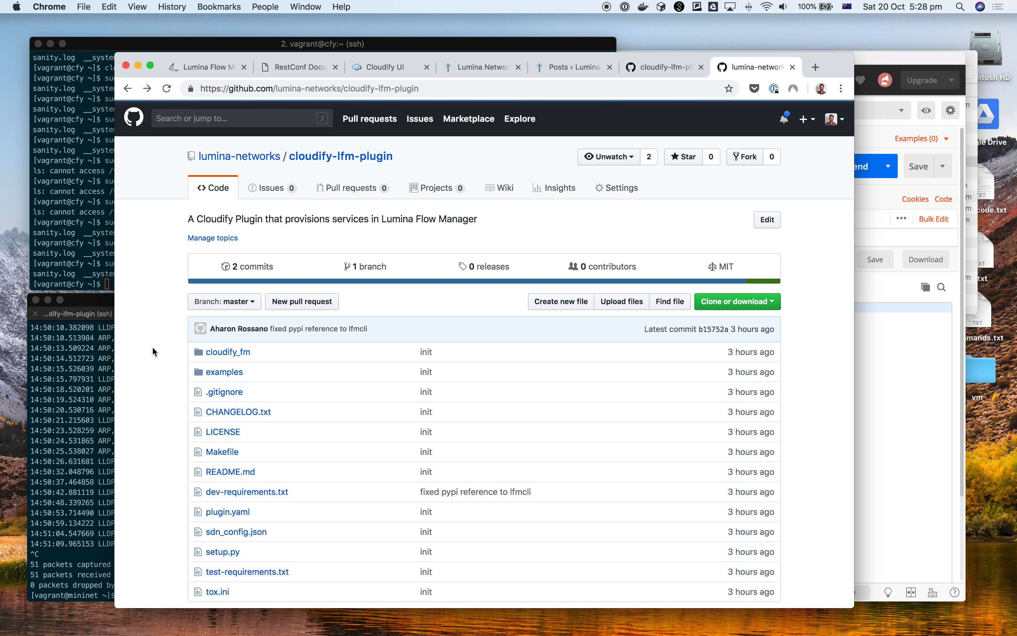
pyautogui.press('super+f')
pyautogui.write('mininet-comm')
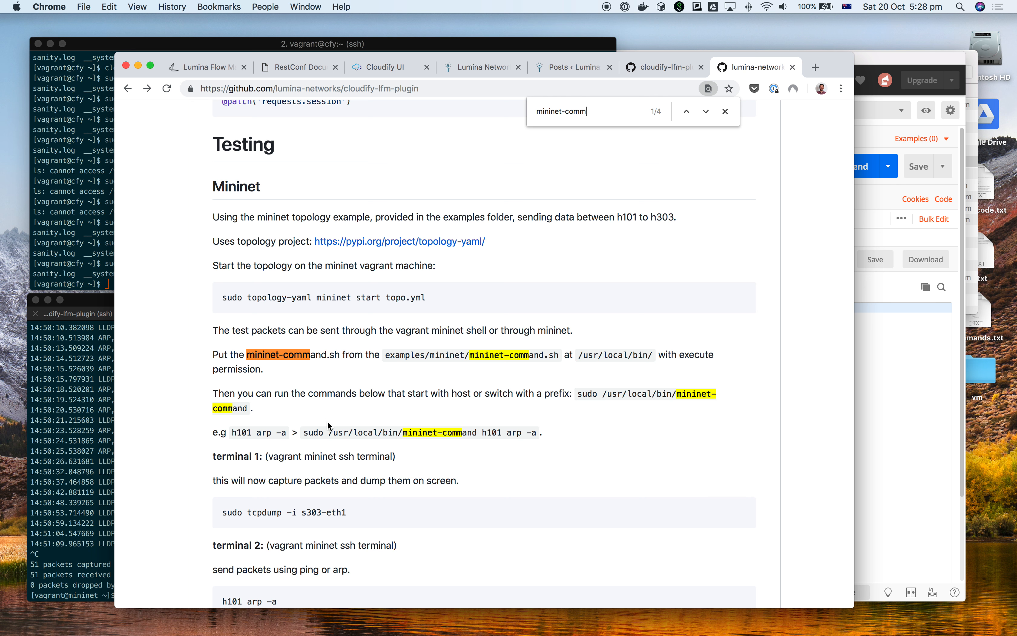
# Copy sudo /usr/local/bin/mininet-command from the README's example line and paste it at the mininet session's prompt in iTerm2.
pyautogui.moveTo(307, 432); pyautogui.dragTo(469, 432)
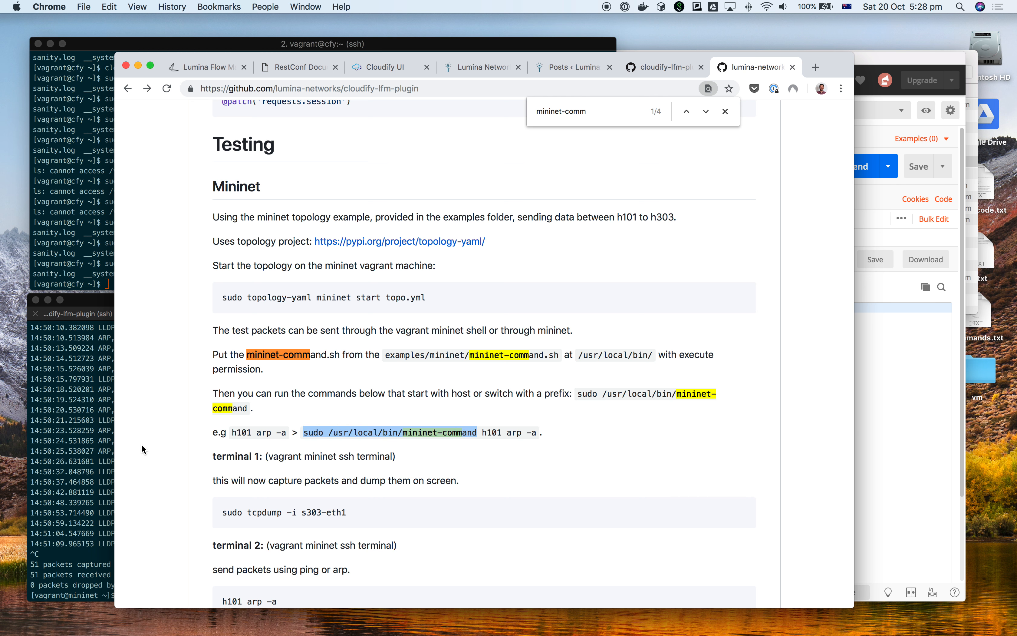
pyautogui.click(108, 433)
pyautogui.press('super+v')
# Edit the pasted command to read sudo vi /usr/local/bin/mininet-command and run it to open the script.
pyautogui.press('Left')
pyautogui.press('Left')
pyautogui.press('Left')
pyautogui.press('Left')
pyautogui.press('Left')
pyautogui.press('Left')
pyautogui.press('Left')
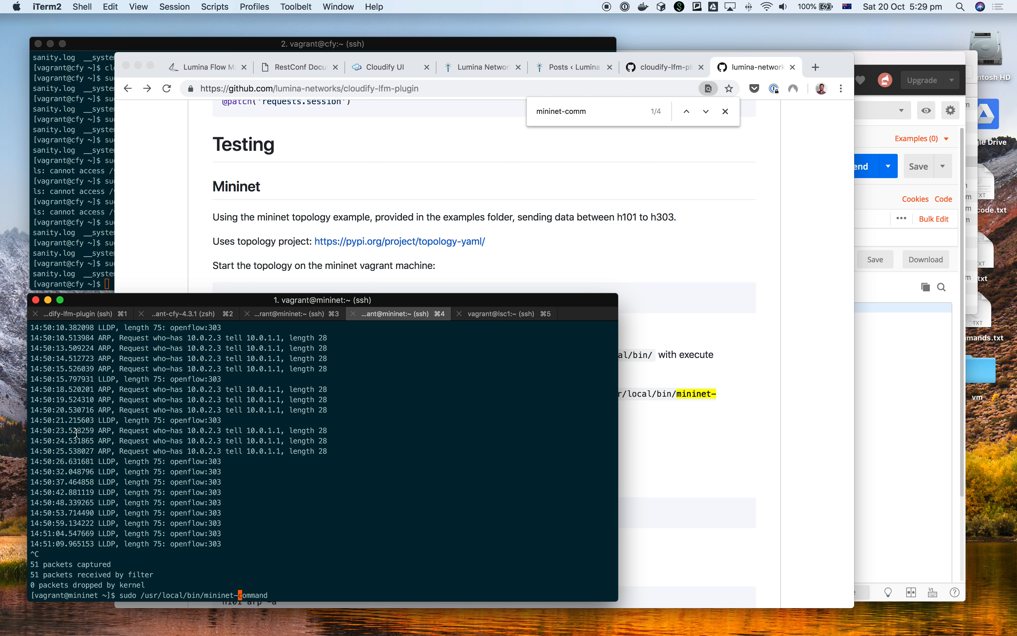
pyautogui.hotkey('ctrl', 'a')
pyautogui.press('Right')
pyautogui.press('Right')
pyautogui.press('Right')
pyautogui.press('Right')
pyautogui.write('vim')
pyautogui.press('Return')
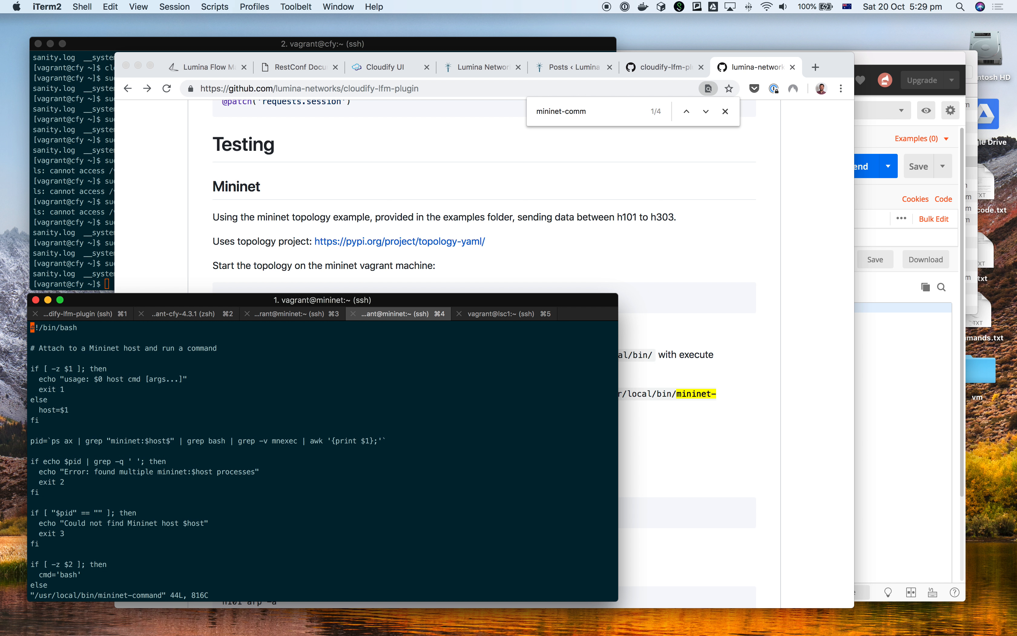
# Page through the mininet-command script to its end, then quit vi without making changes.
pyautogui.hotkey('ctrl', 'f')
pyautogui.hotkey('ctrl', 'f')
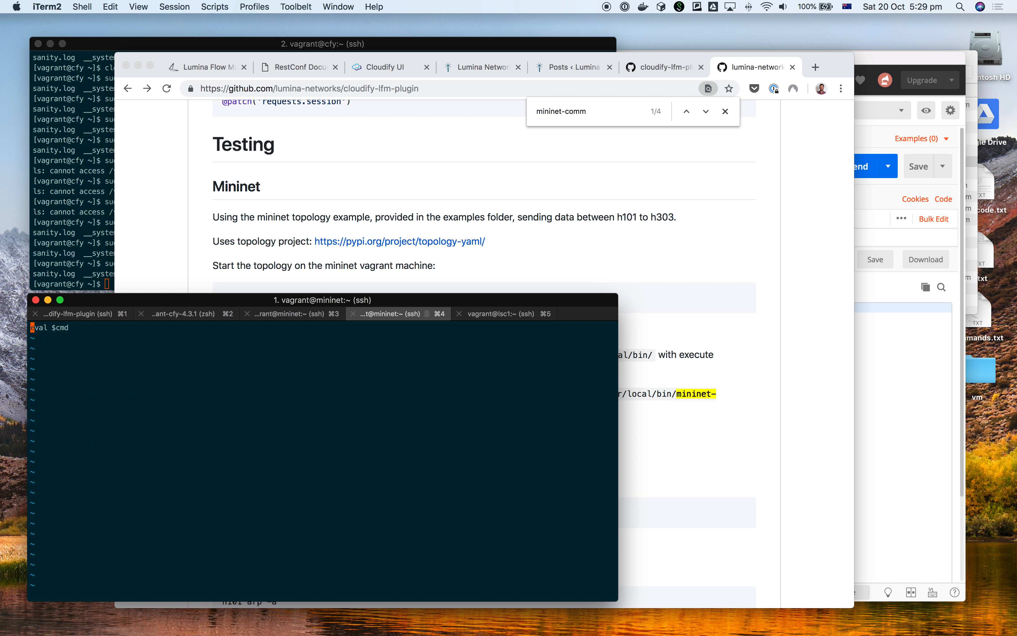
pyautogui.write(':q')
pyautogui.press('Return')
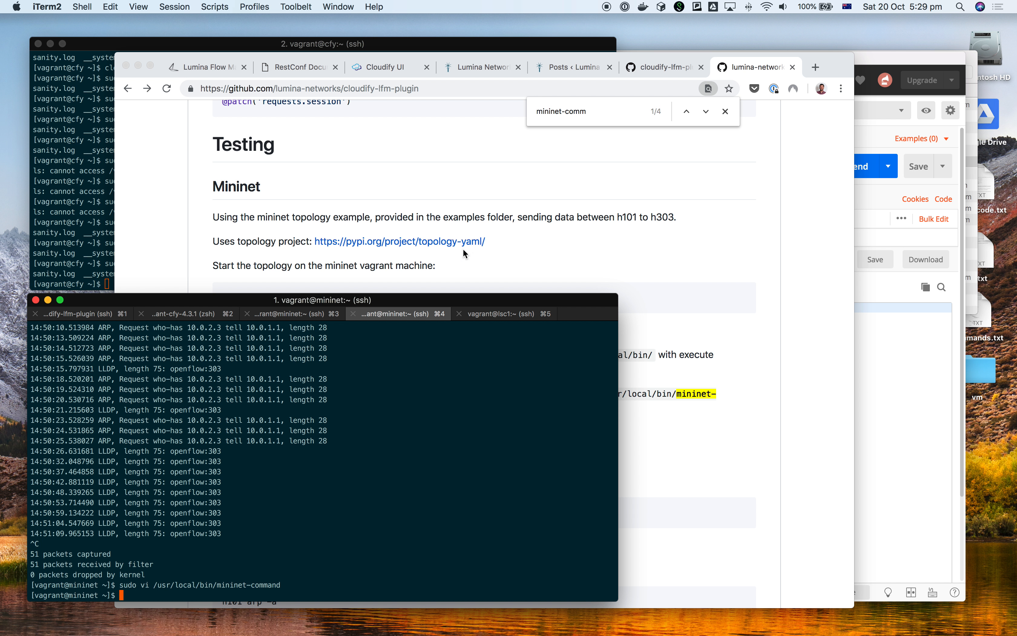
# Copy the README example sudo /usr/local/bin/mininet-command h101 arp -a from Chrome and run it in iTerm2's mininet session.
pyautogui.click(402, 275)
pyautogui.scroll(-3, 303, 333)
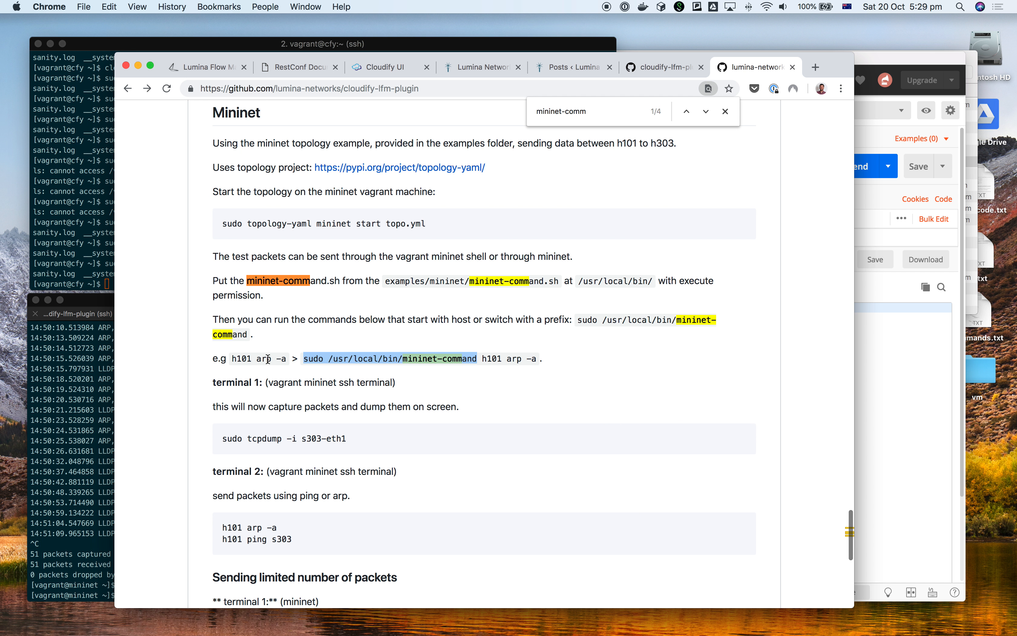
pyautogui.doubleClick(313, 340)
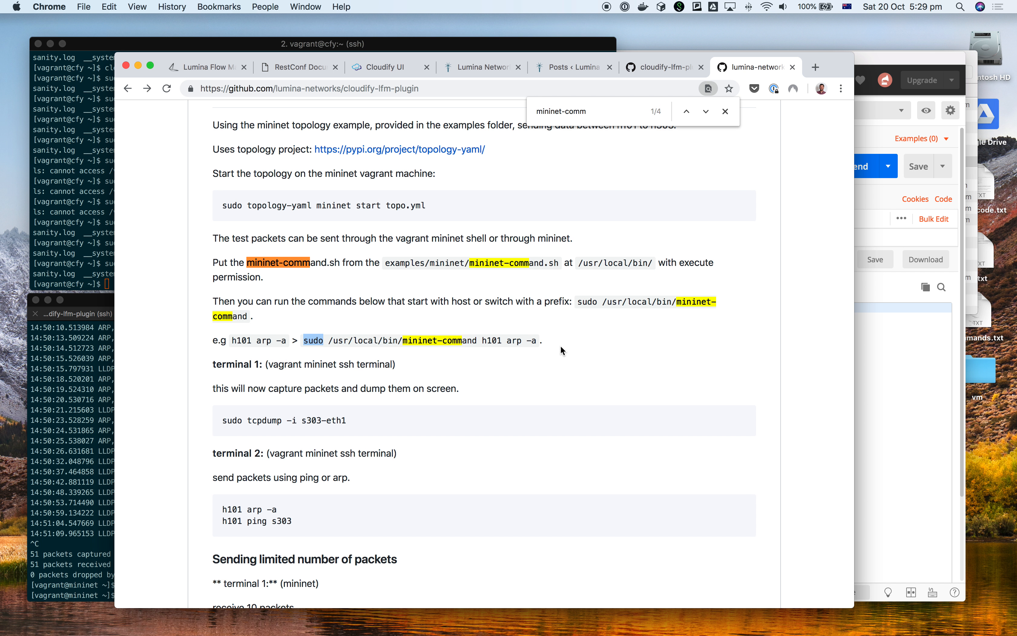
pyautogui.keyDown('shift'); pyautogui.click(541, 343); pyautogui.keyUp('shift')
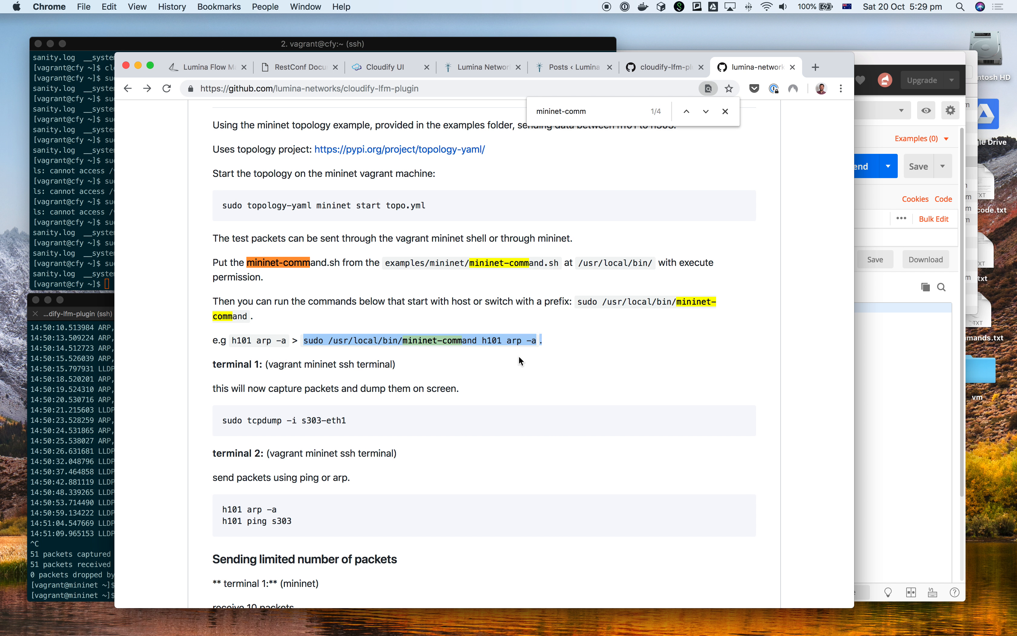
pyautogui.moveTo(537, 339); pyautogui.dragTo(307, 340)
pyautogui.press('super+c')
pyautogui.click(83, 409)
pyautogui.press('super+v')
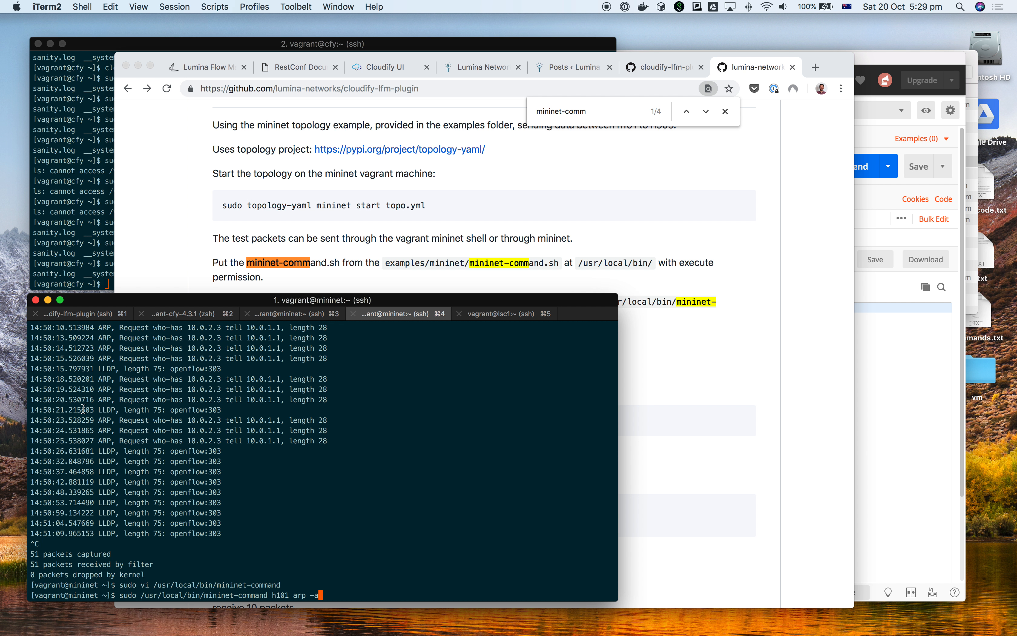
pyautogui.press('Return')
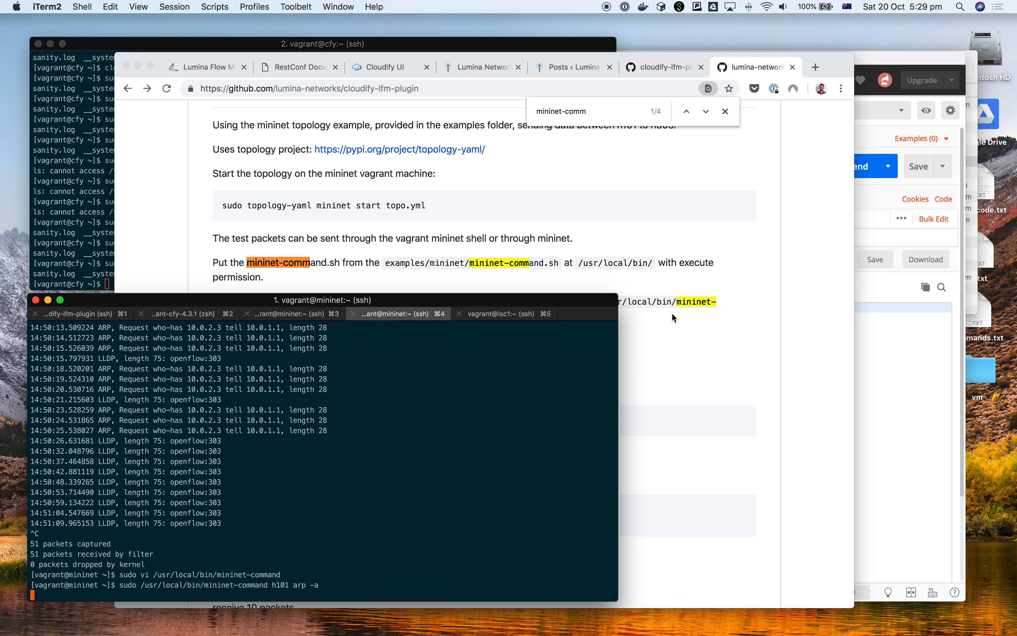
# Switch to Chrome, close the find bar, and review the README's Mininet testing instructions, including sending limited packets and other mininet commands.
pyautogui.click(723, 115)
pyautogui.scroll(-3, 463, 339)
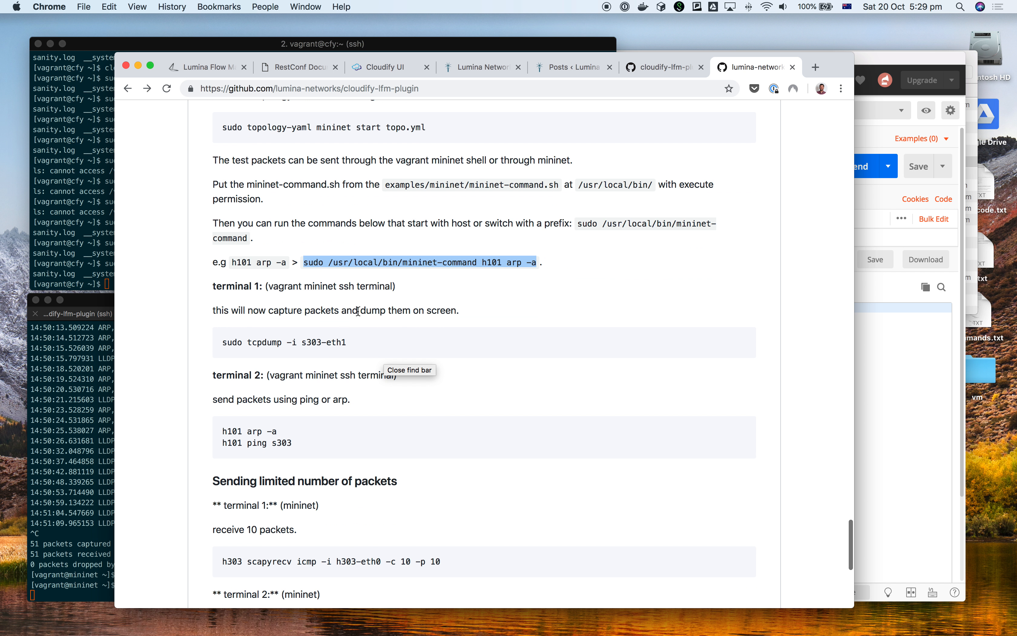
pyautogui.scroll(-4, 406, 321)
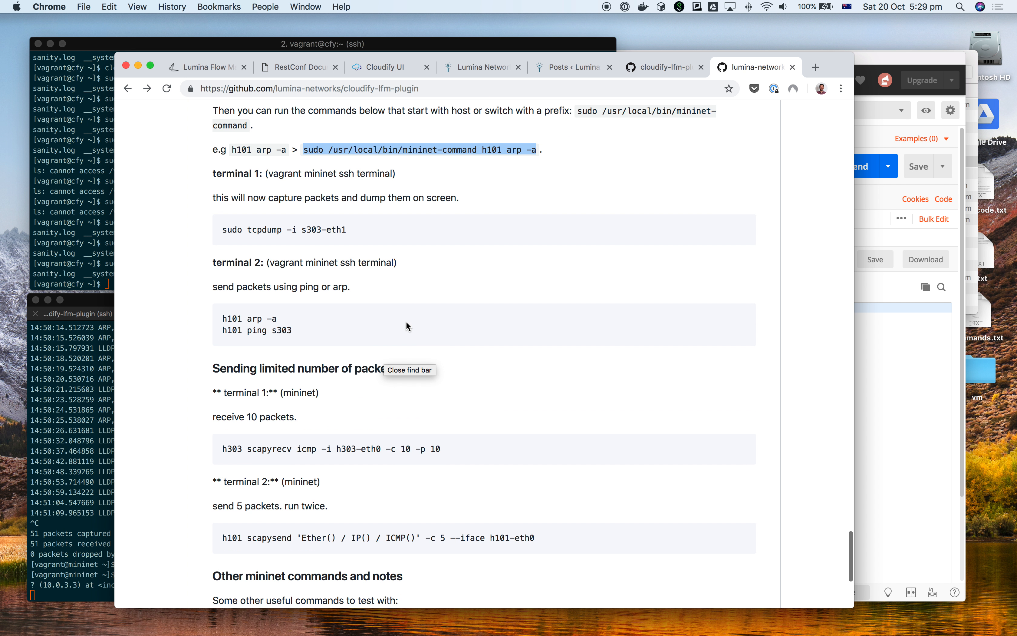
pyautogui.scroll(-4, 407, 324)
pyautogui.scroll(2, 410, 324)
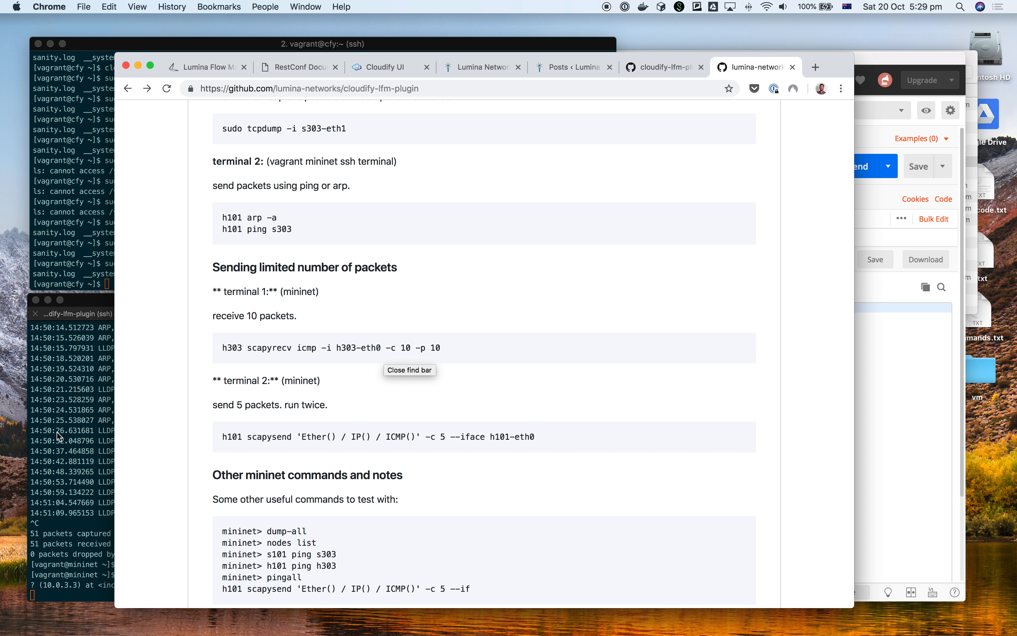
pyautogui.scroll(7, 360, 267)
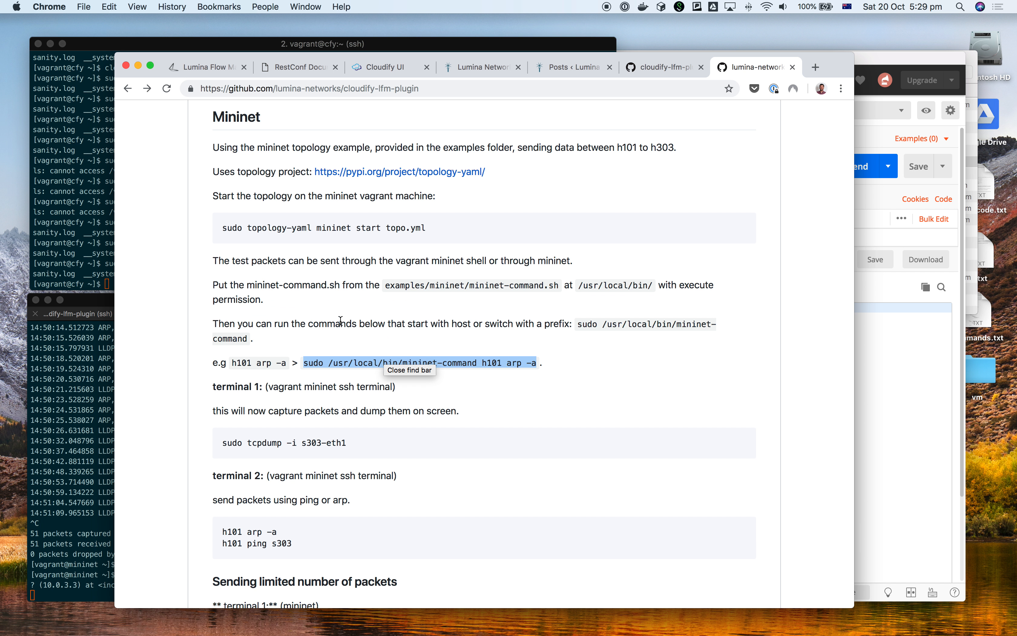
pyautogui.click(483, 398)
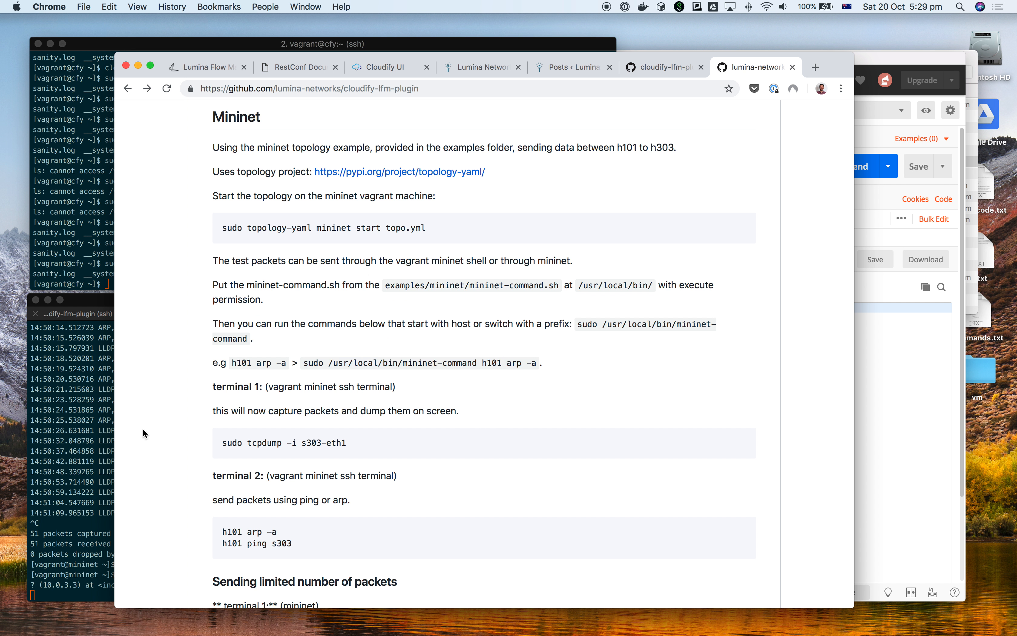
# Review the README's Debugging, Extending the plugin, and Validating the ELine and Path sections, including the Postman settings.
pyautogui.scroll(15, 457, 360)
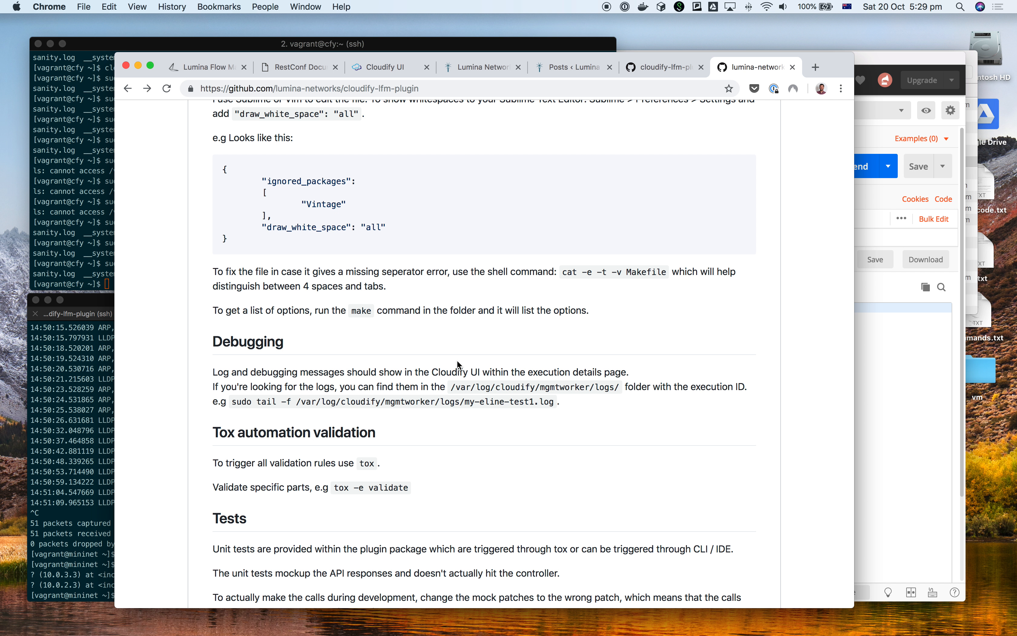
pyautogui.scroll(11, 458, 362)
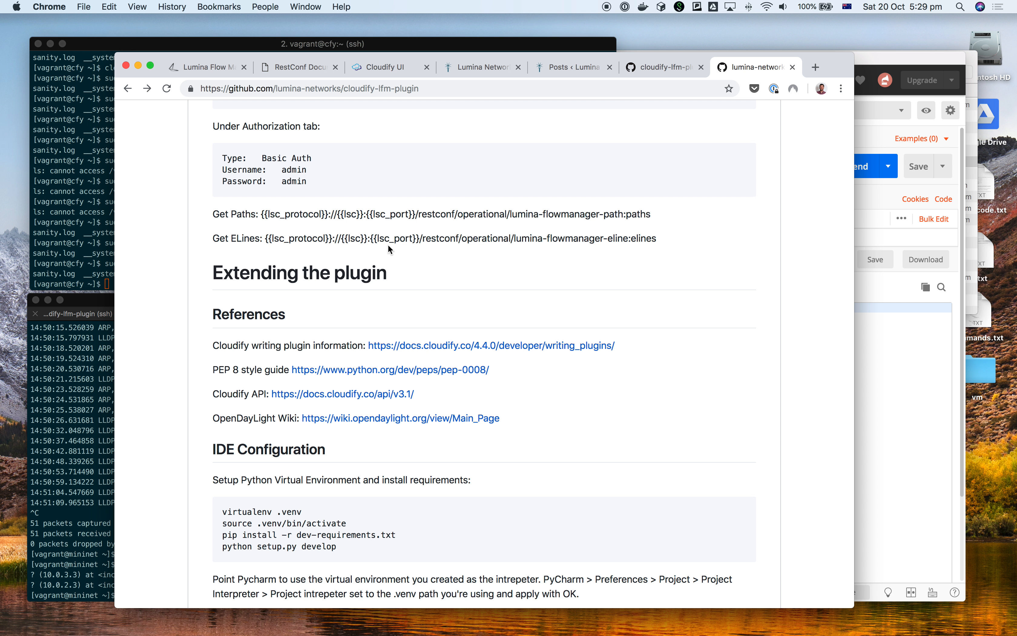
pyautogui.scroll(3, 374, 262)
pyautogui.scroll(4, 376, 264)
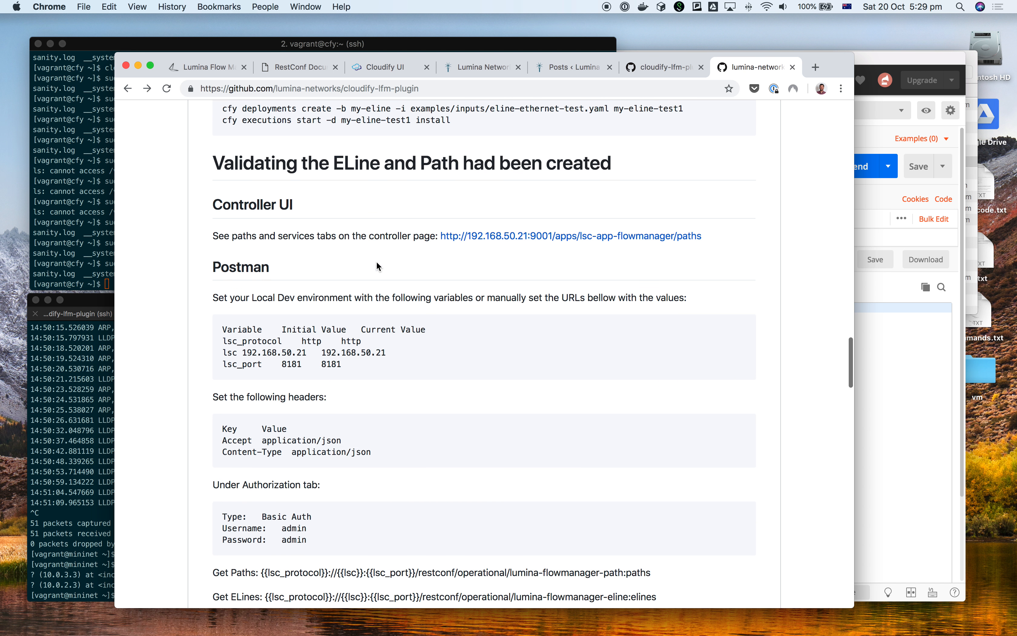
pyautogui.scroll(-1, 365, 300)
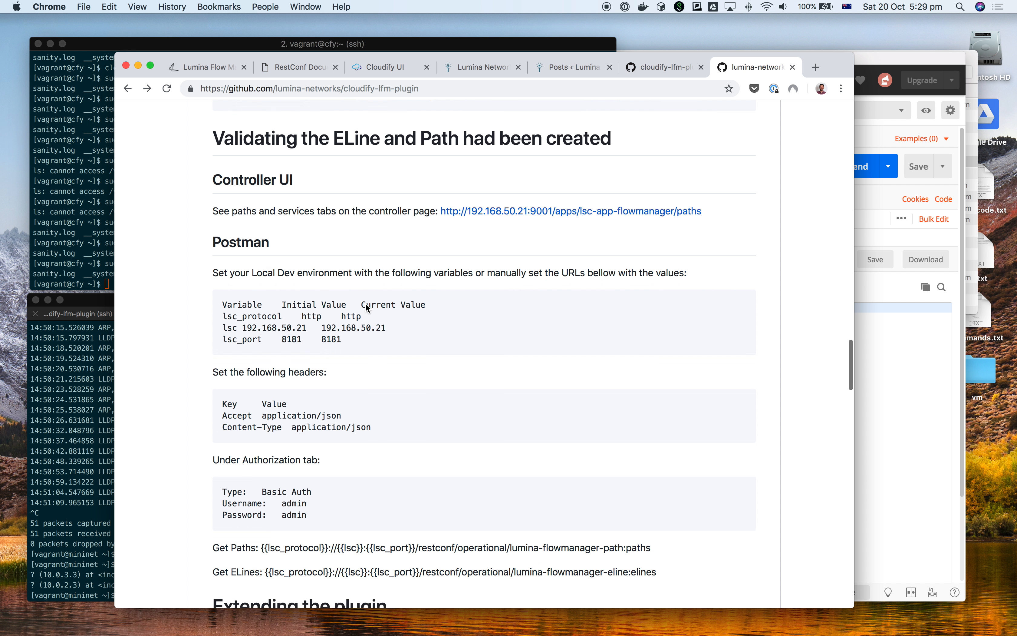
pyautogui.scroll(-10, 367, 309)
pyautogui.scroll(6, 366, 309)
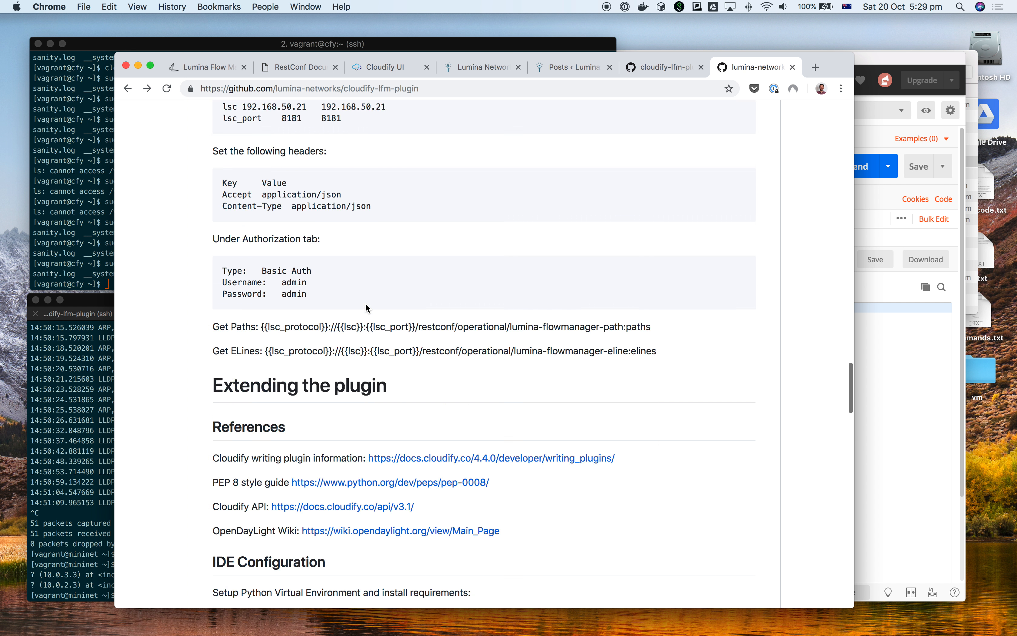
# Review the README's Usage, Overview, SDN Configuration, and Installation sections.
pyautogui.scroll(20, 367, 307)
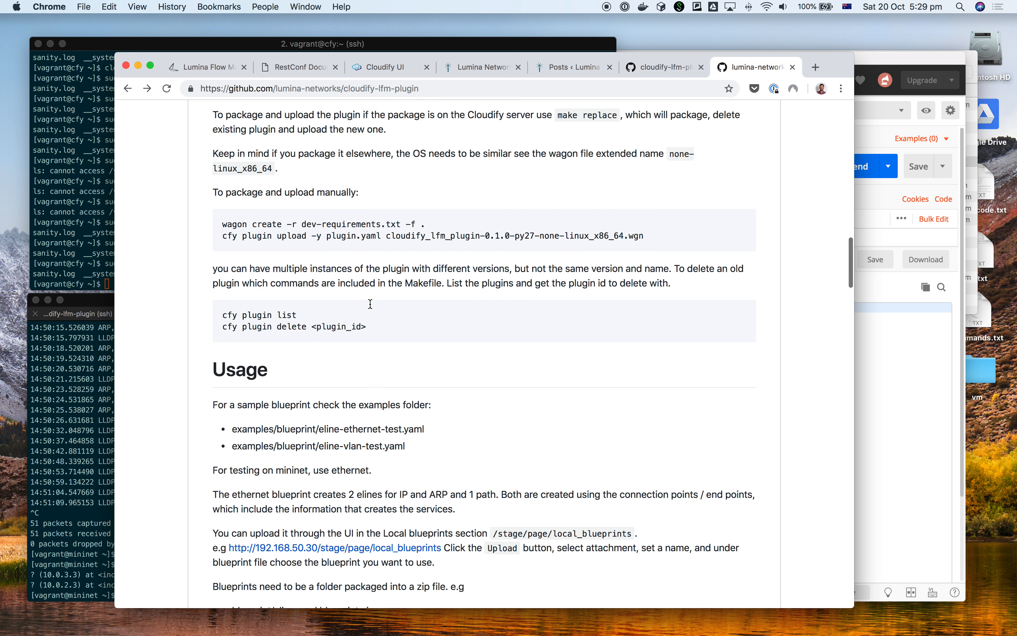
pyautogui.scroll(9, 371, 303)
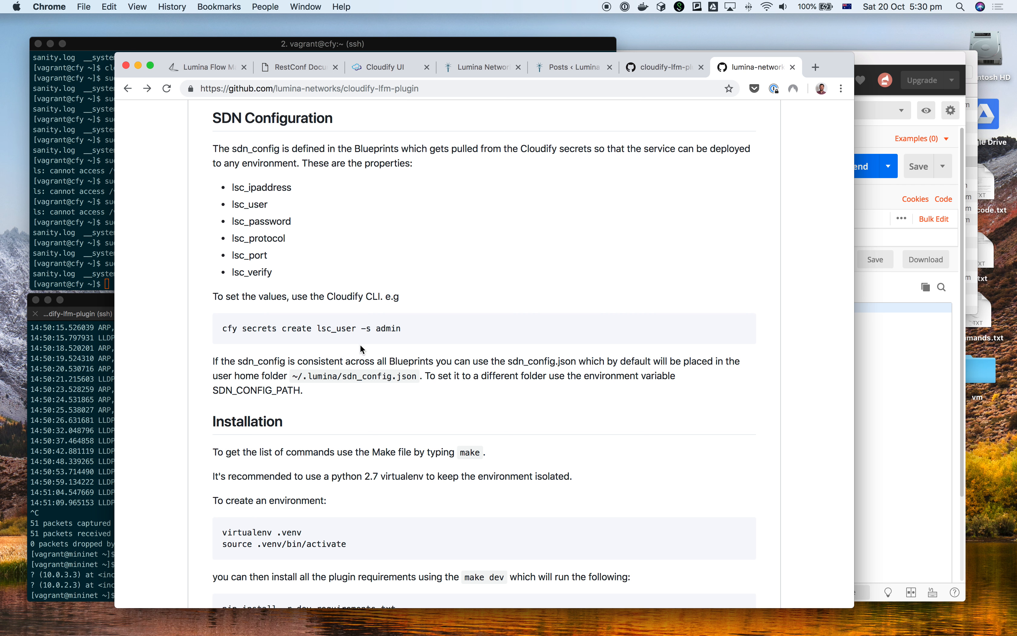
pyautogui.scroll(5, 362, 345)
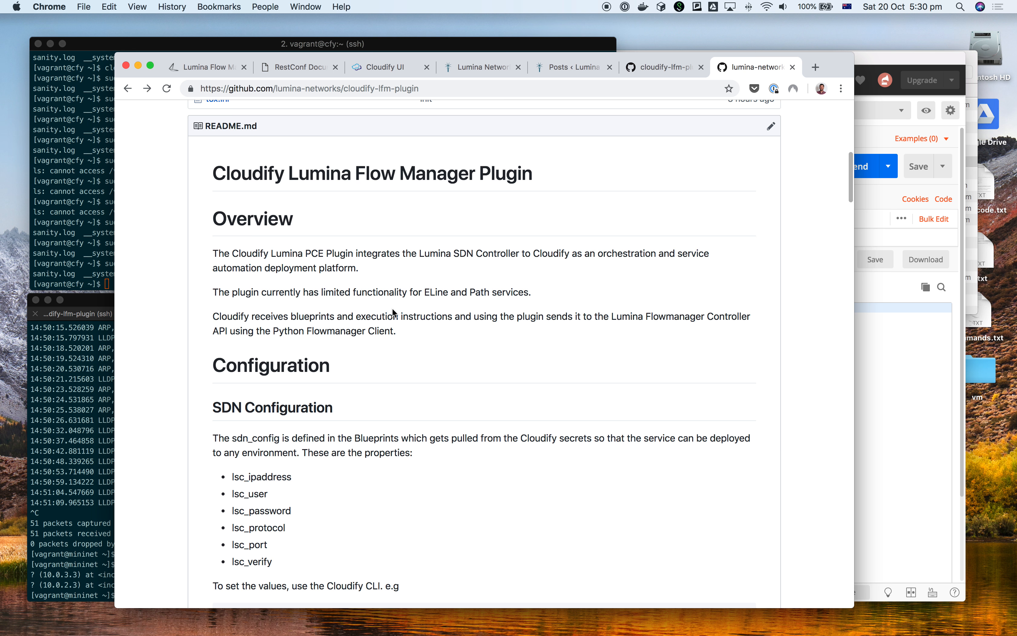
pyautogui.scroll(1, 406, 301)
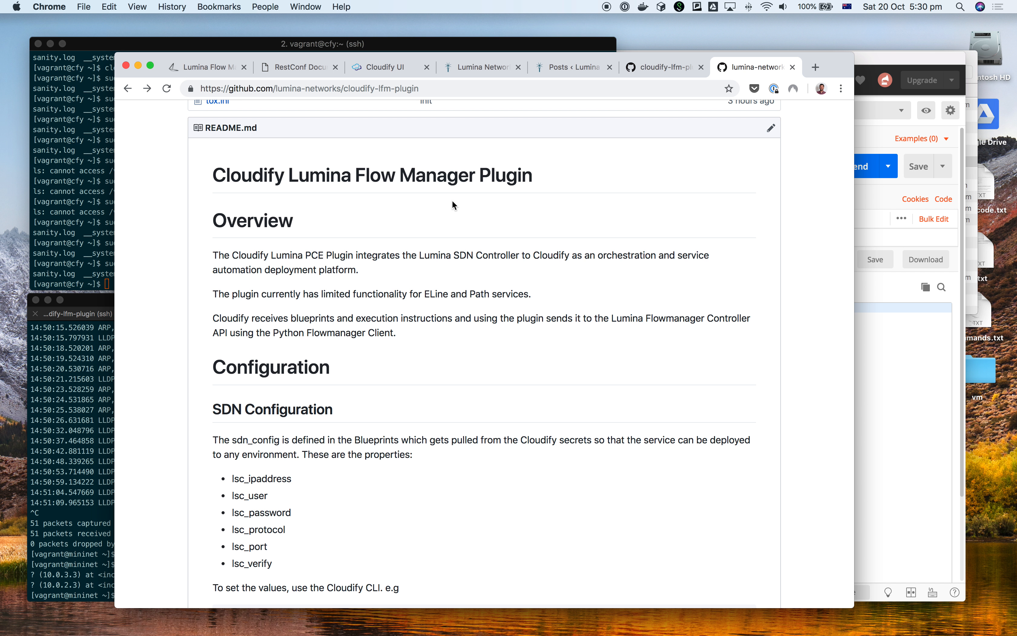
pyautogui.scroll(-1, 301, 229)
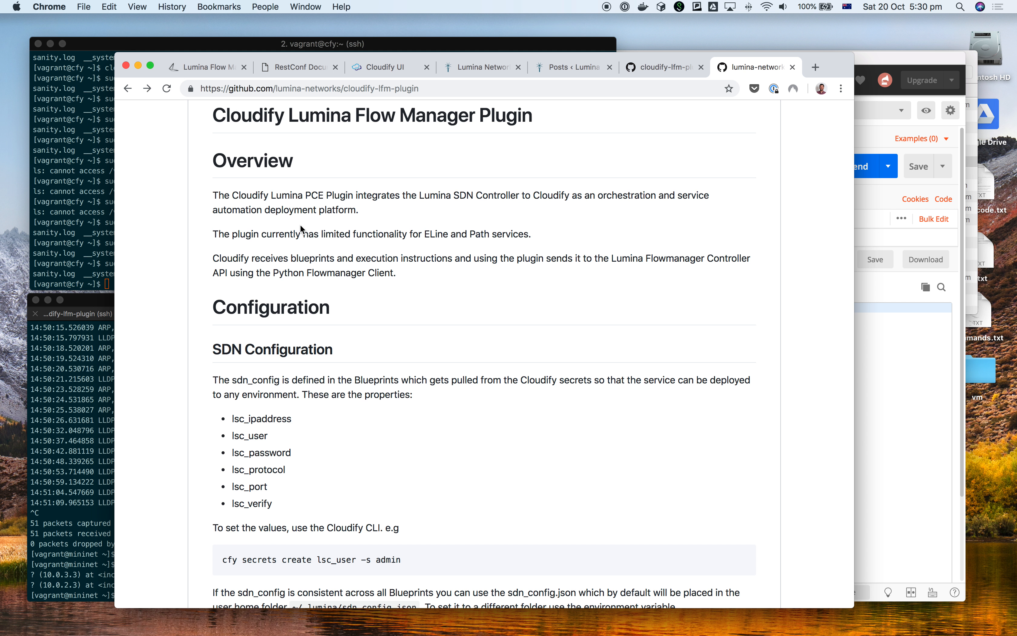
pyautogui.scroll(-2, 301, 228)
pyautogui.scroll(-3, 301, 228)
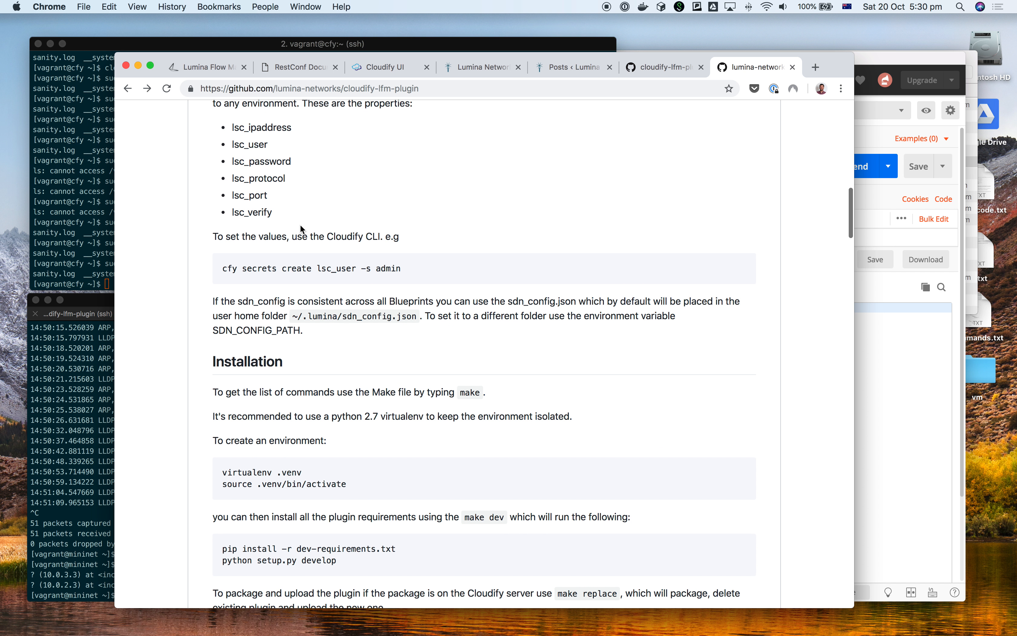
pyautogui.scroll(3, 301, 228)
pyautogui.scroll(-4, 302, 230)
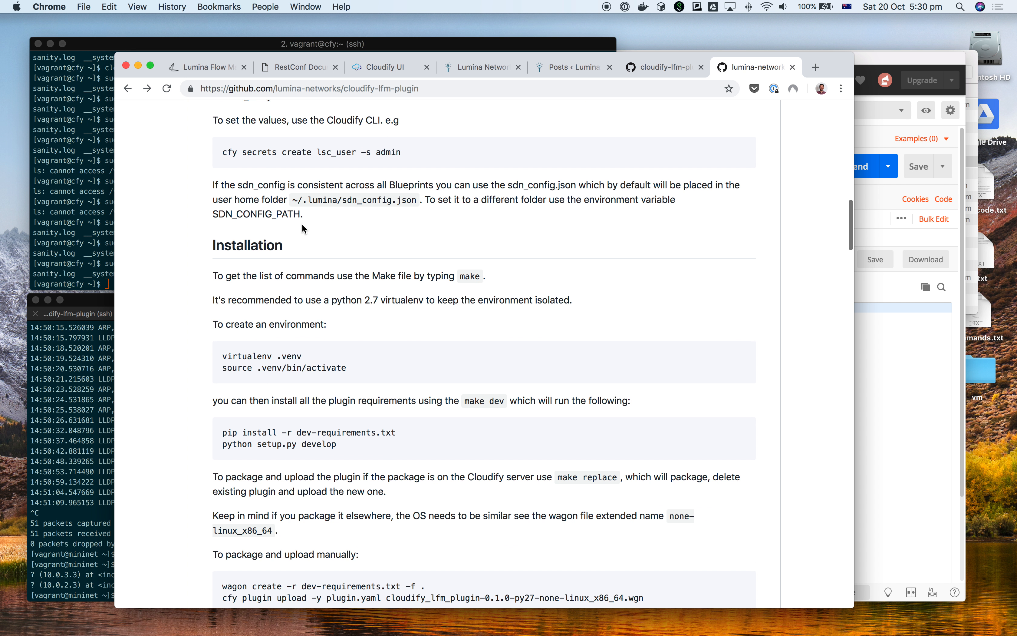
pyautogui.scroll(-2, 303, 230)
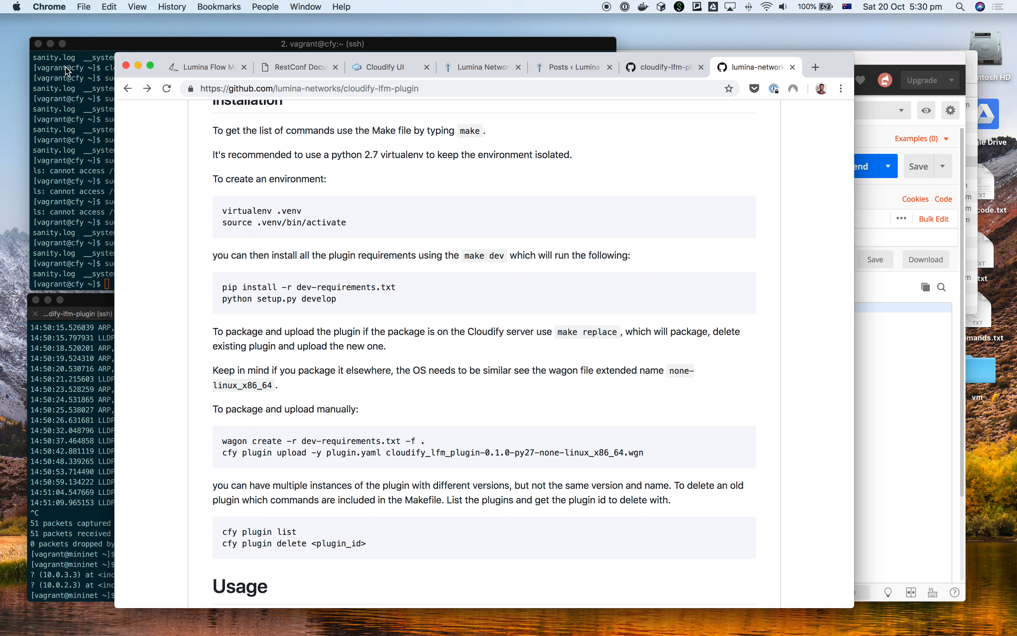